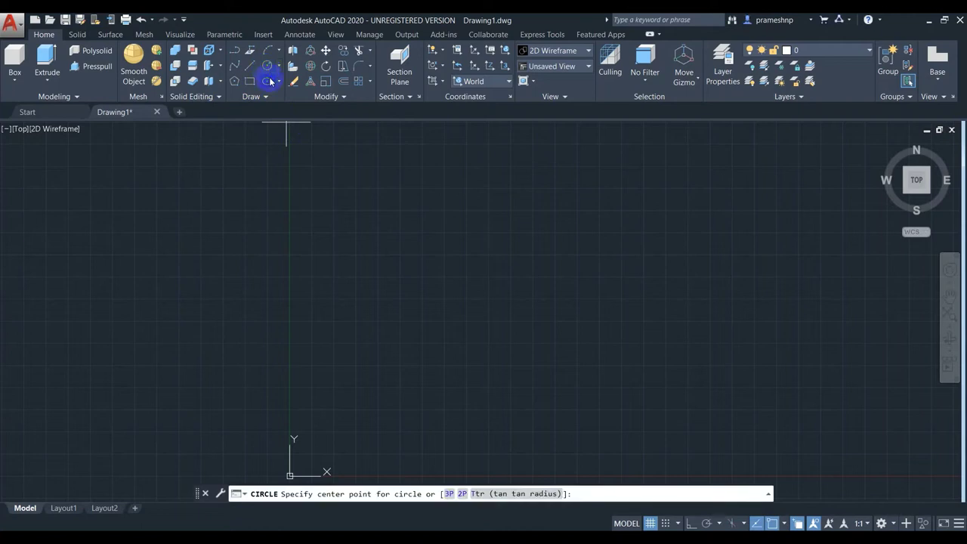
Draw a radius-301 circle with a vertical line from its top quadrant to its bottom quadrant.
click(462, 300)
text(301)
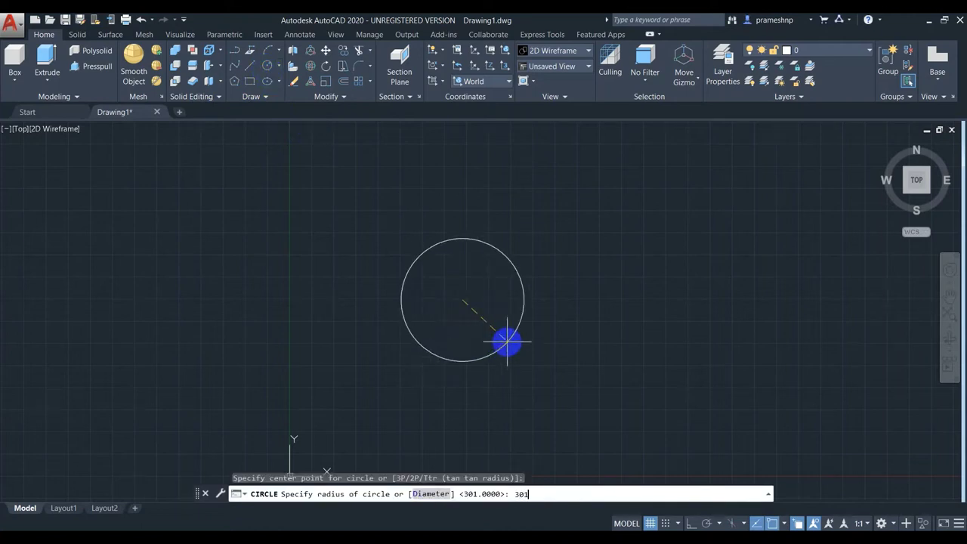
key(Return)
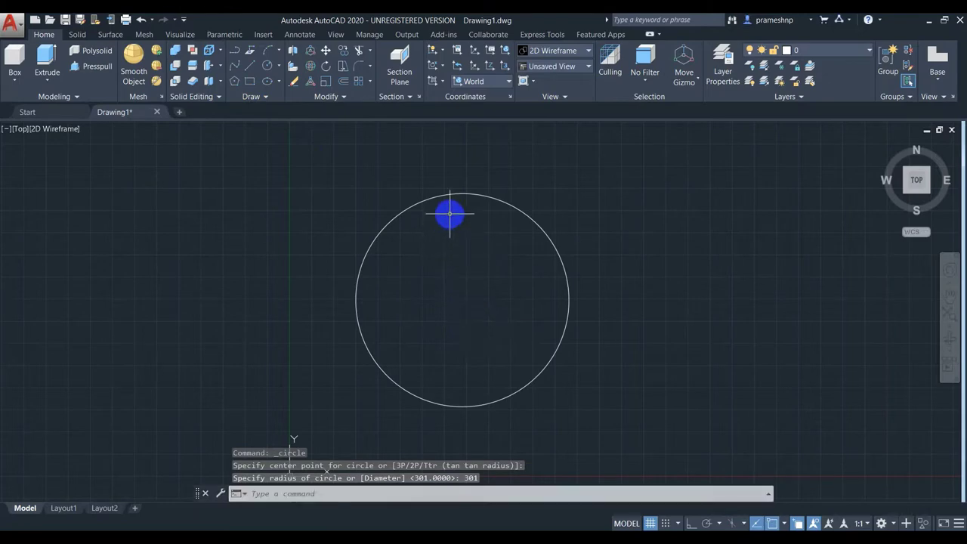
click(252, 67)
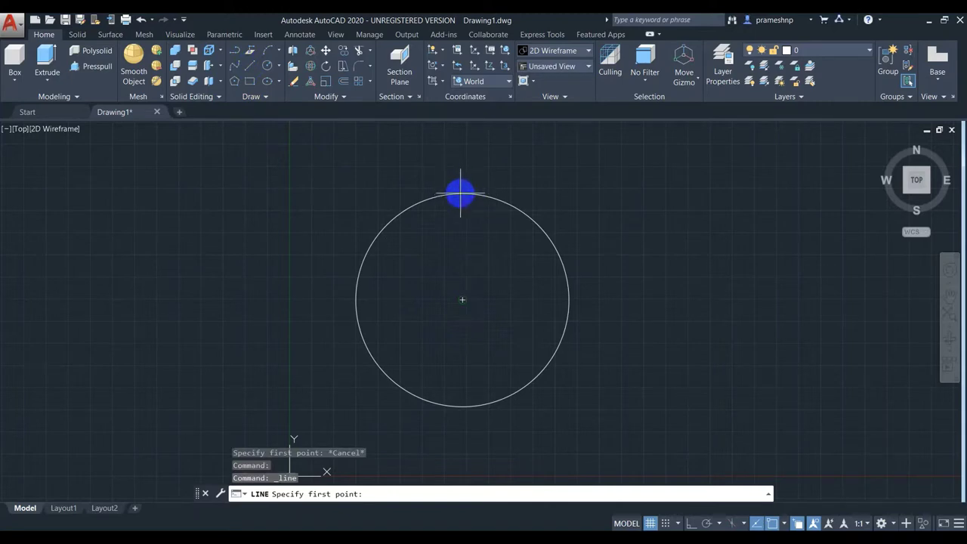
click(461, 194)
click(462, 299)
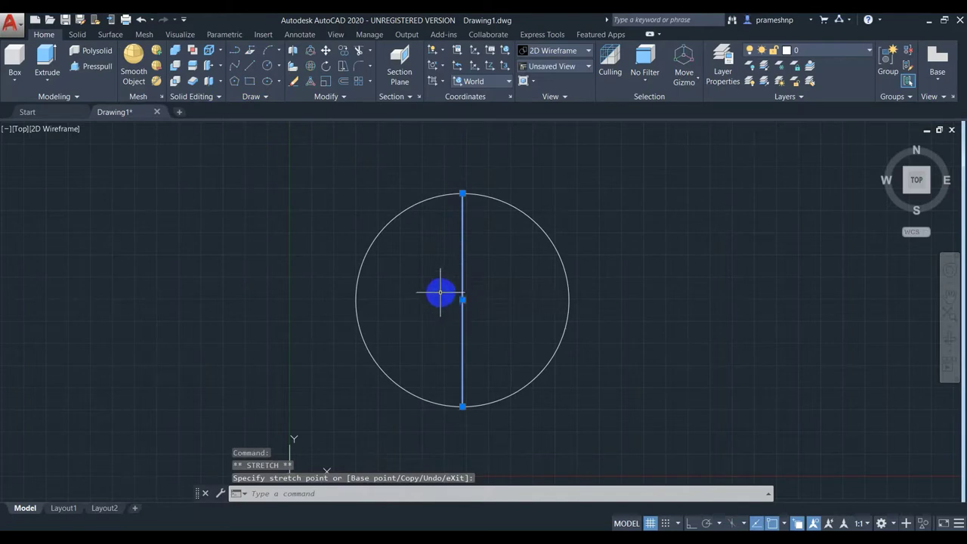
click(252, 65)
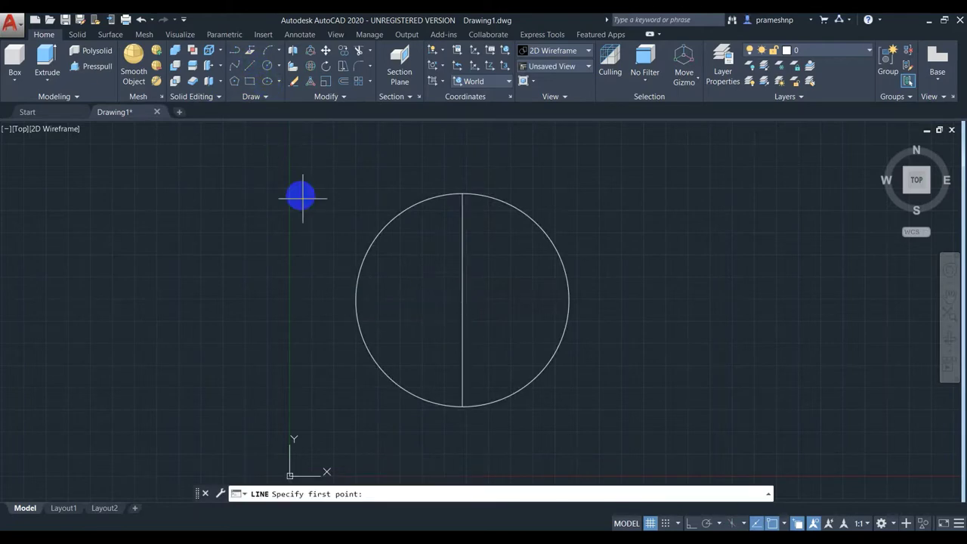
Draw the horizontal diameter and offset the vertical diameter 6 units to each side.
click(462, 299)
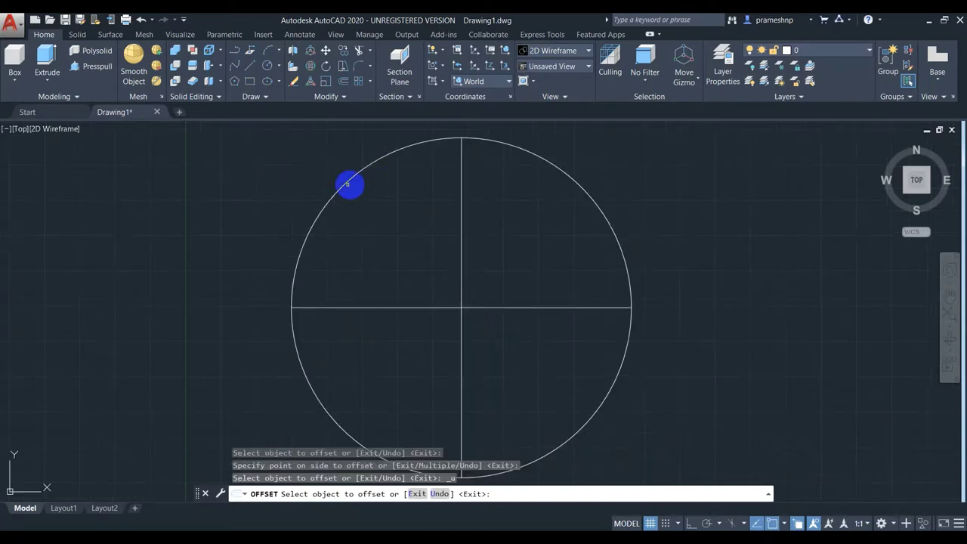
click(341, 82)
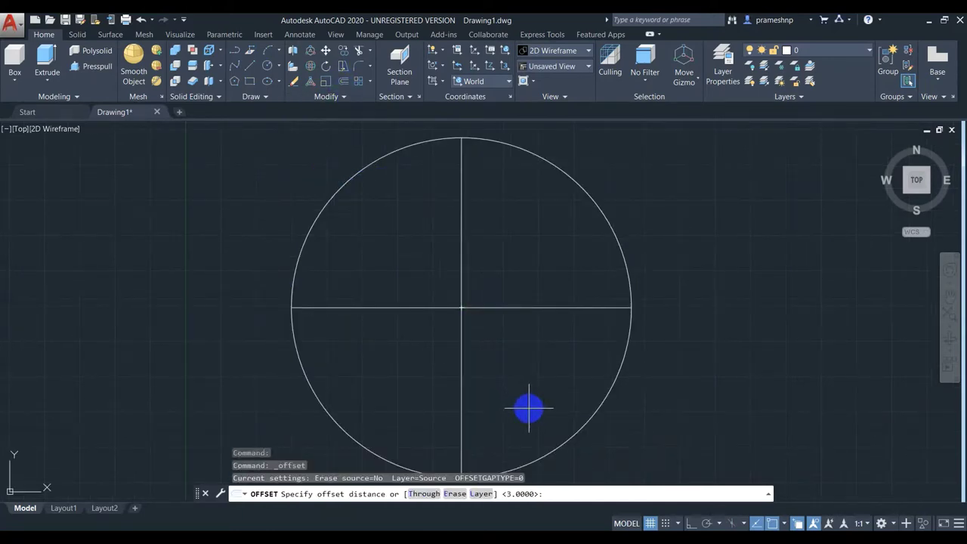
text(6)
key(Return)
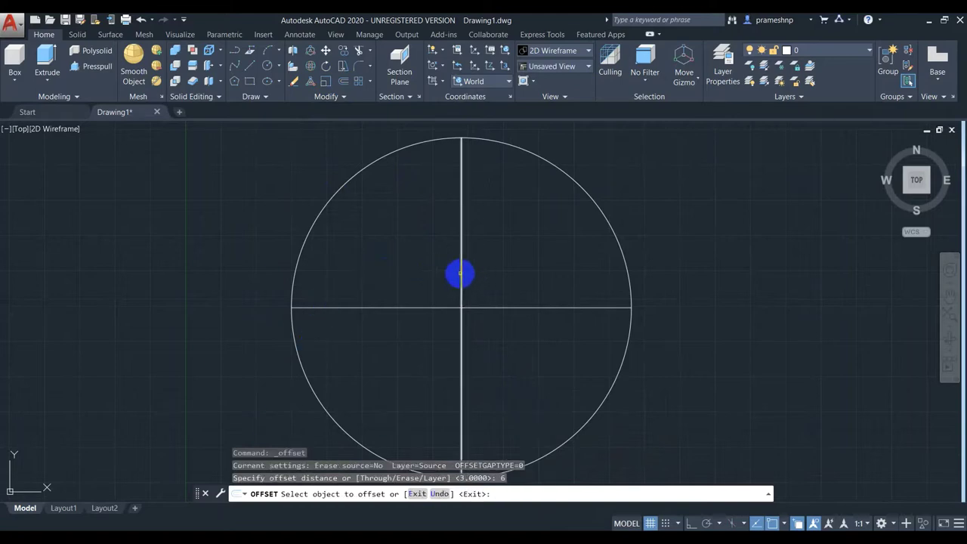
click(460, 274)
click(478, 271)
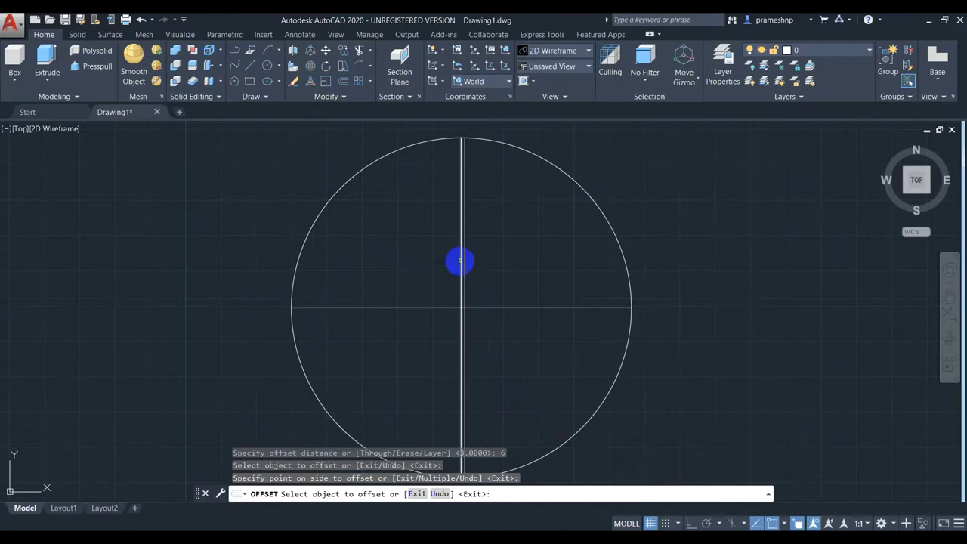
click(460, 262)
click(451, 264)
Offset the horizontal diameter 6 units above and below, then select all six lines.
click(429, 307)
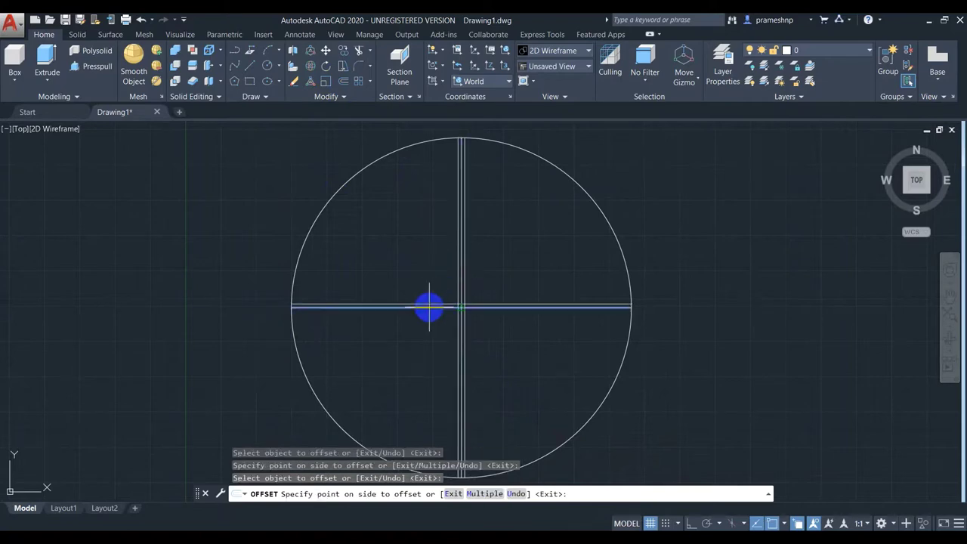
click(428, 293)
click(427, 307)
click(429, 315)
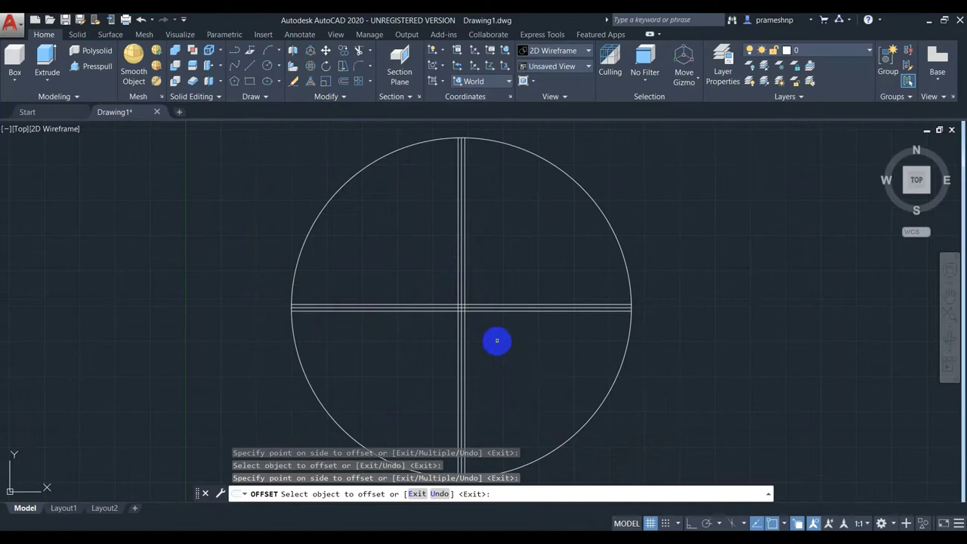
key(Escape)
click(495, 333)
click(423, 284)
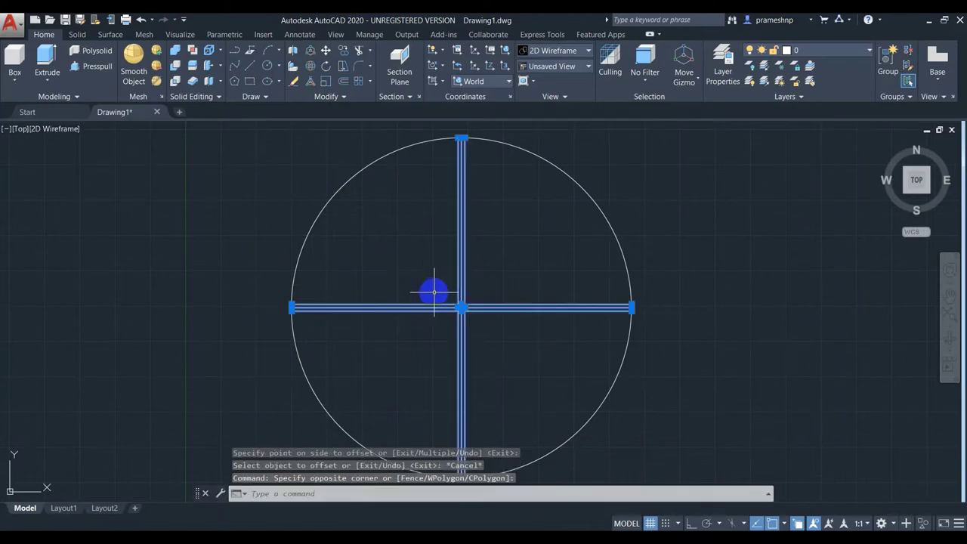
Rotate a copy of the six lines 45° about the circle's centre.
text(rotate)
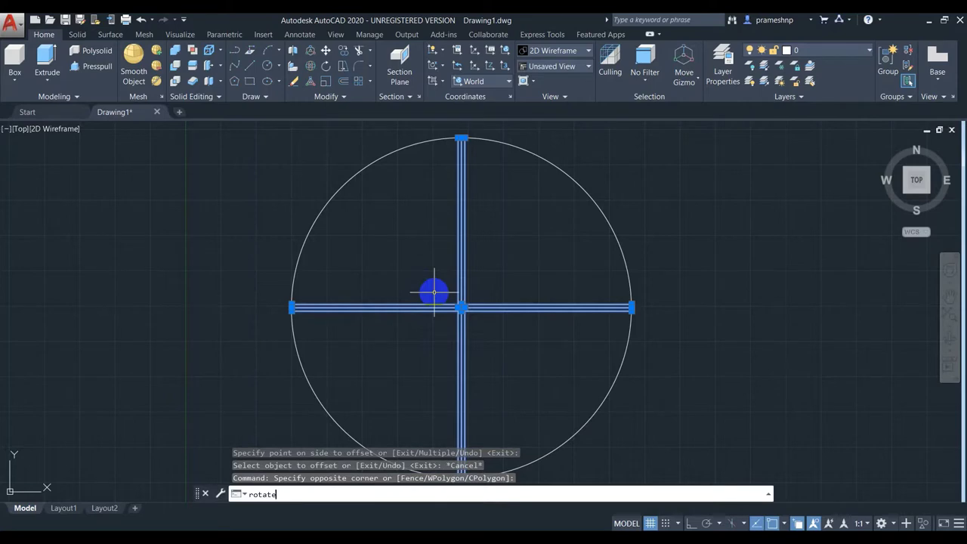
key(Return)
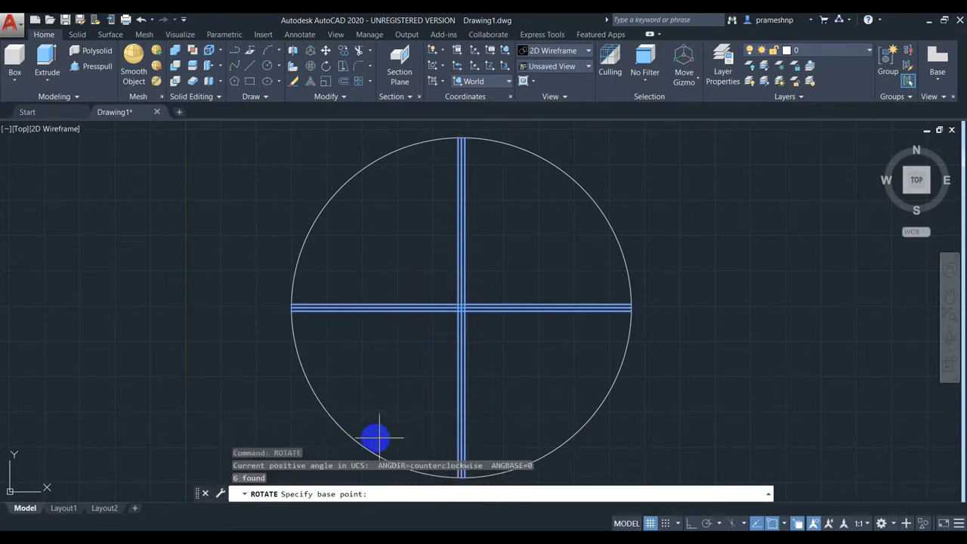
scroll(461, 308, up, 5)
scroll(459, 320, up, 1)
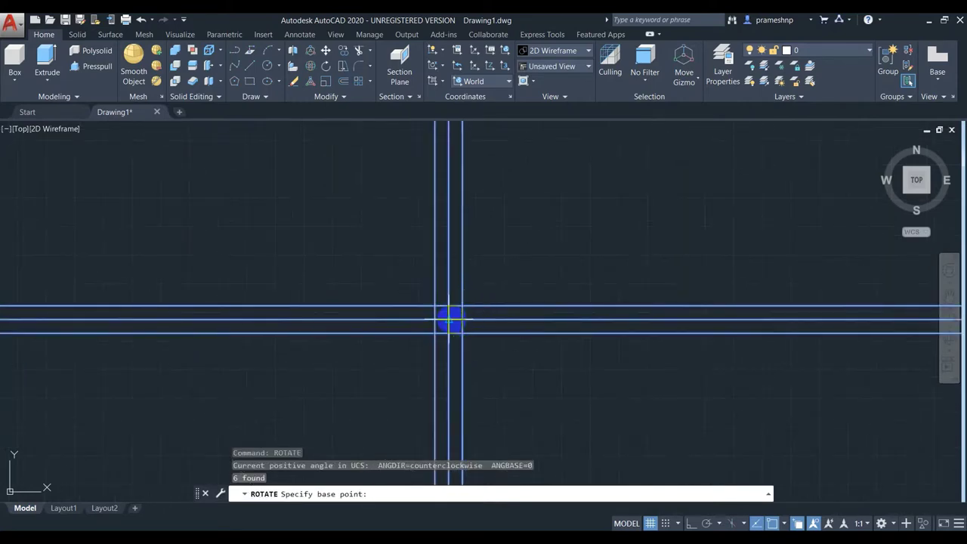
click(449, 319)
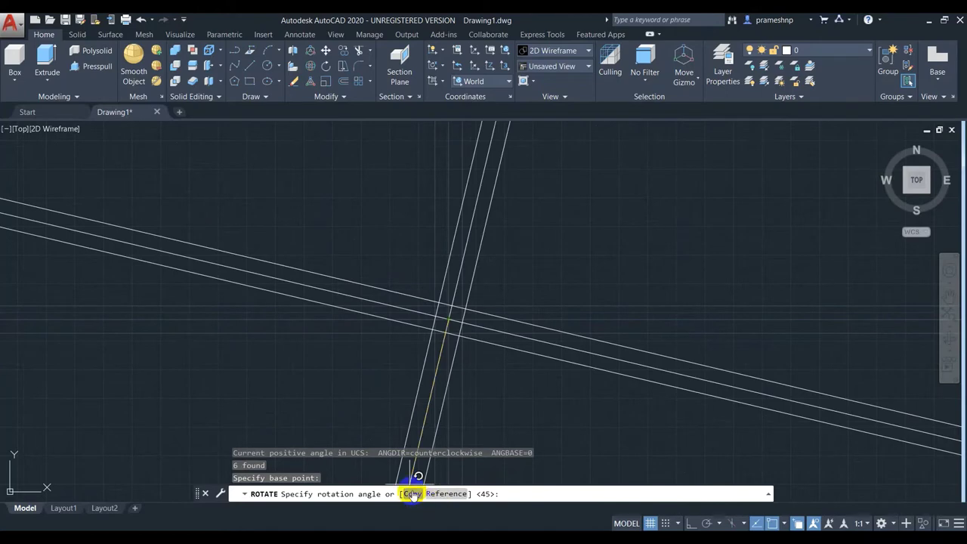
click(412, 495)
text(45)
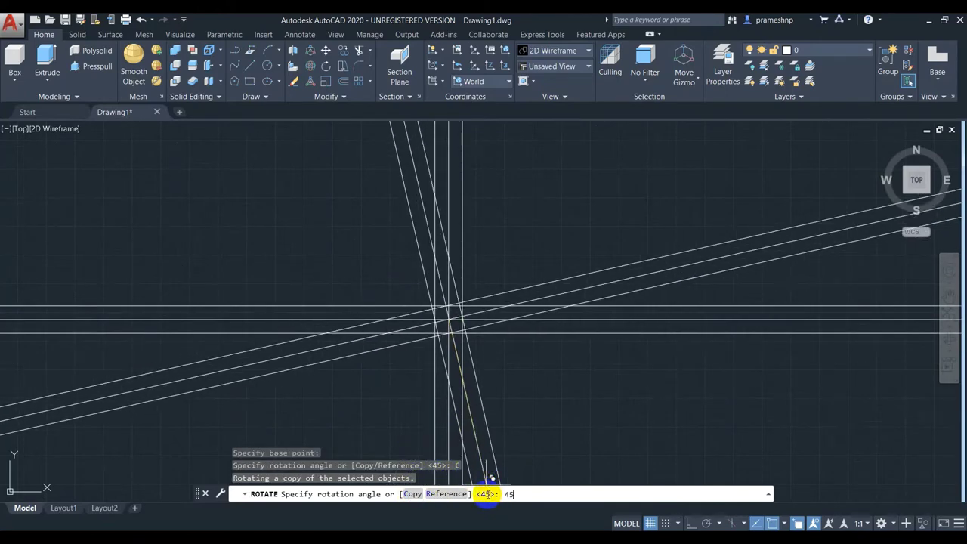
click(487, 494)
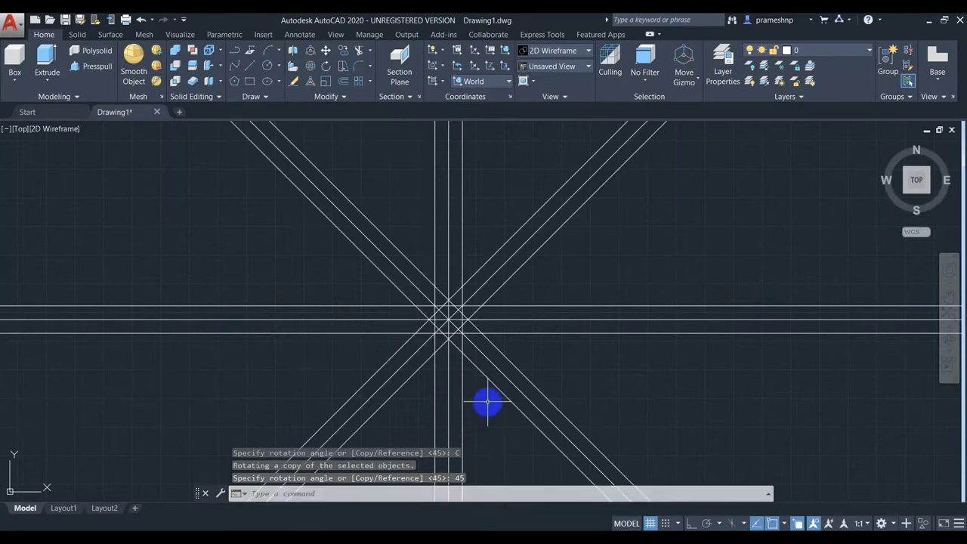
Select the four lines crossing near the centre.
scroll(488, 401, down, 1)
scroll(488, 401, down, 1)
scroll(446, 329, up, 1)
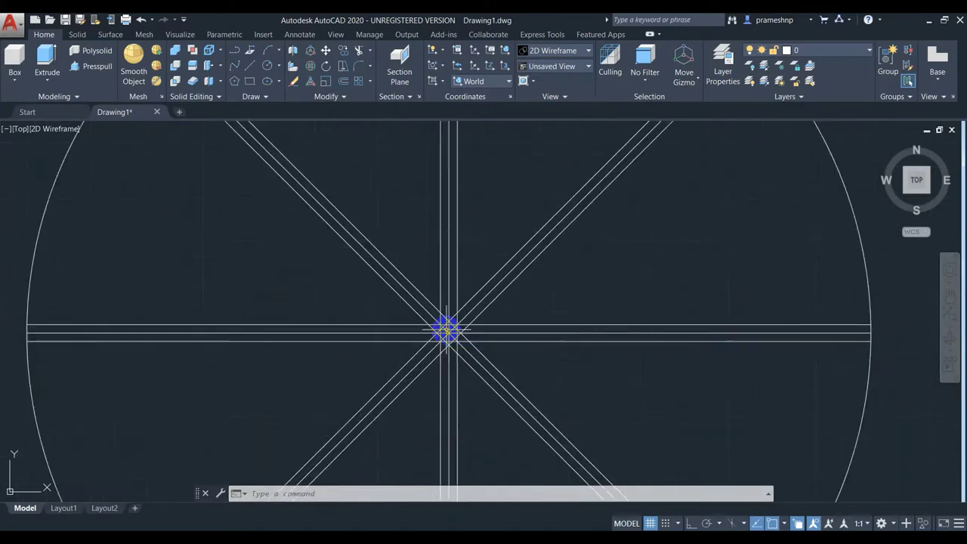
scroll(446, 329, up, 2)
scroll(447, 329, up, 1)
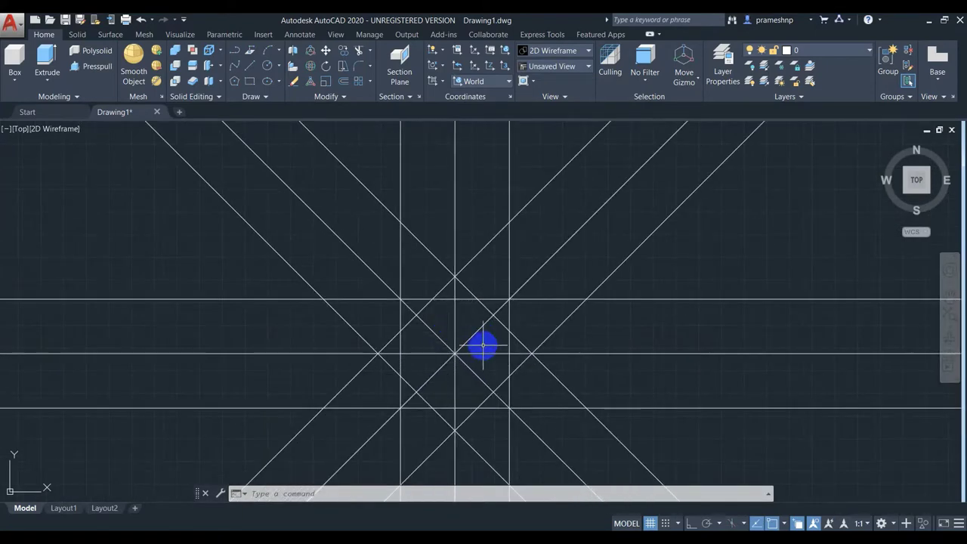
click(466, 359)
click(444, 344)
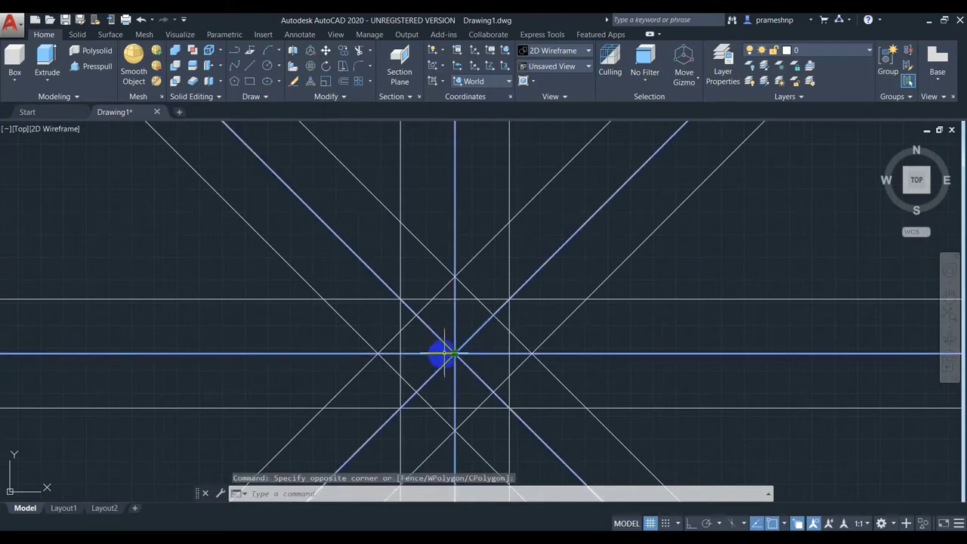
Delete the four selected middle centre lines.
right_click(453, 355)
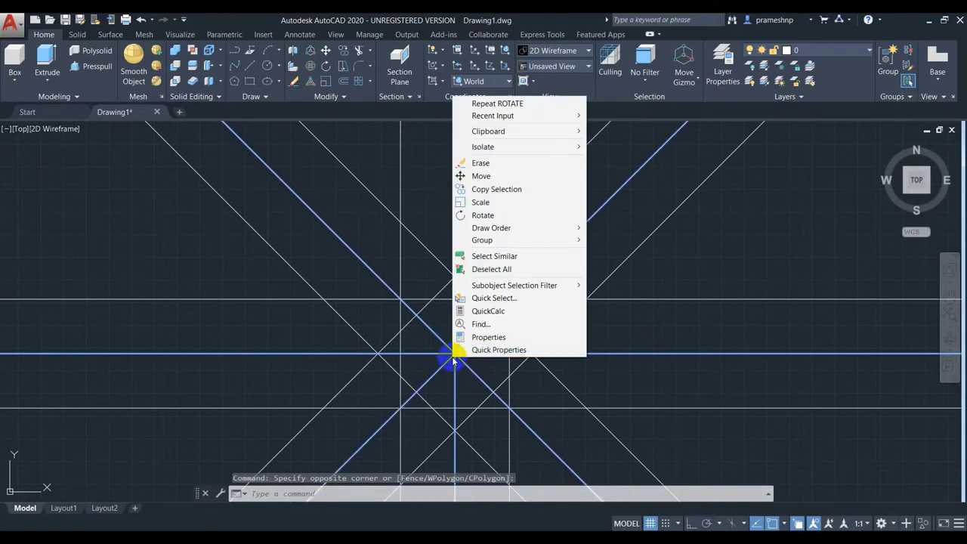
click(491, 158)
scroll(505, 253, down, 1)
scroll(479, 285, down, 1)
scroll(475, 294, down, 1)
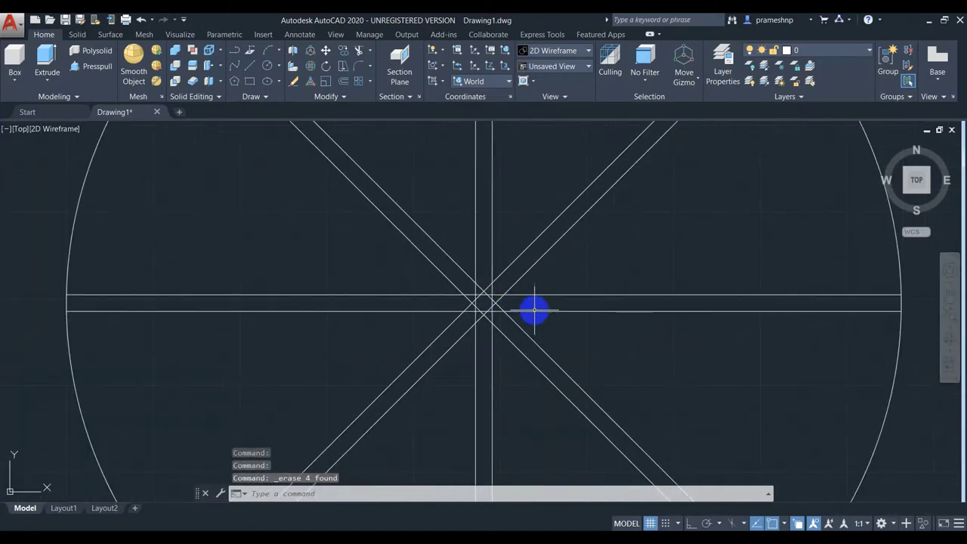
scroll(536, 309, down, 1)
scroll(644, 335, up, 2)
Copy the horizontal pair of lines 55 units upward.
click(576, 308)
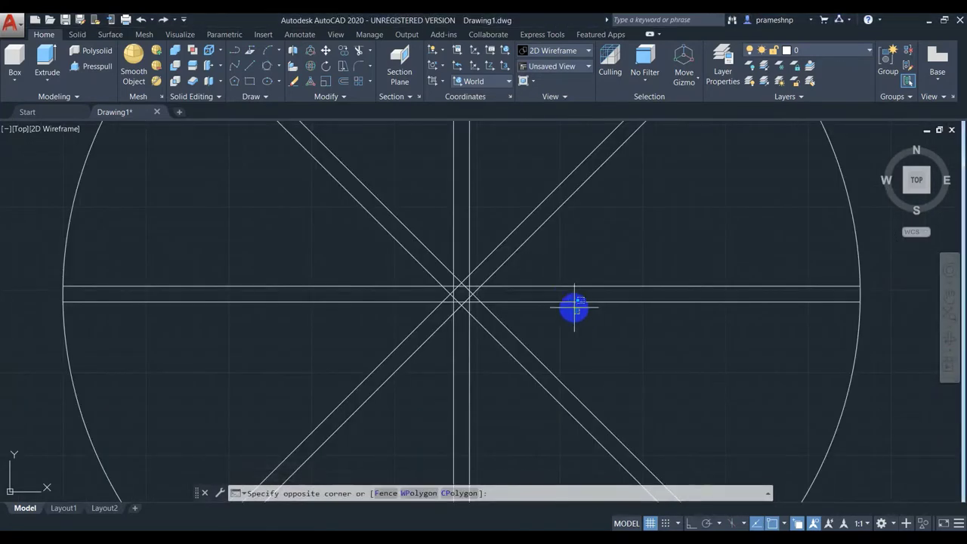
click(559, 282)
text(c)
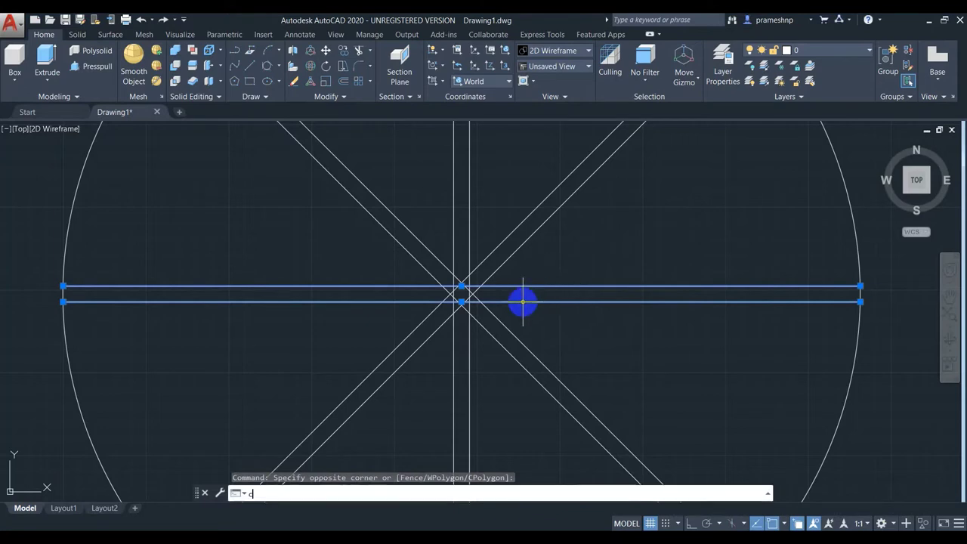
text(y)
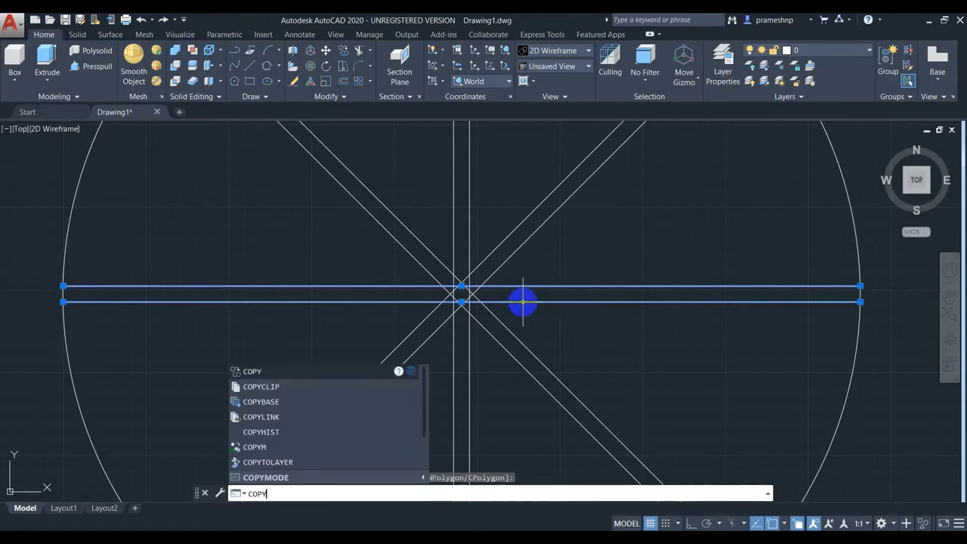
key(Return)
scroll(448, 264, up, 2)
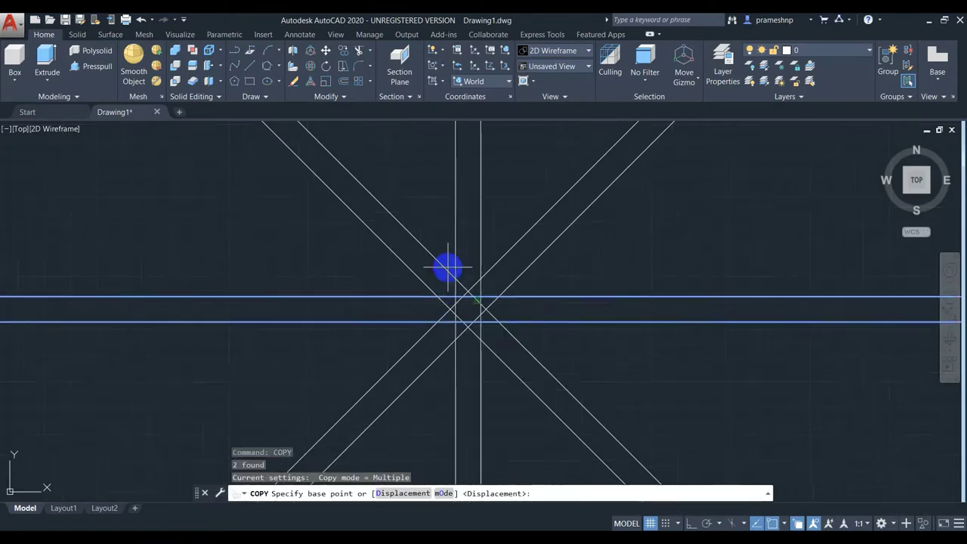
scroll(483, 318, up, 3)
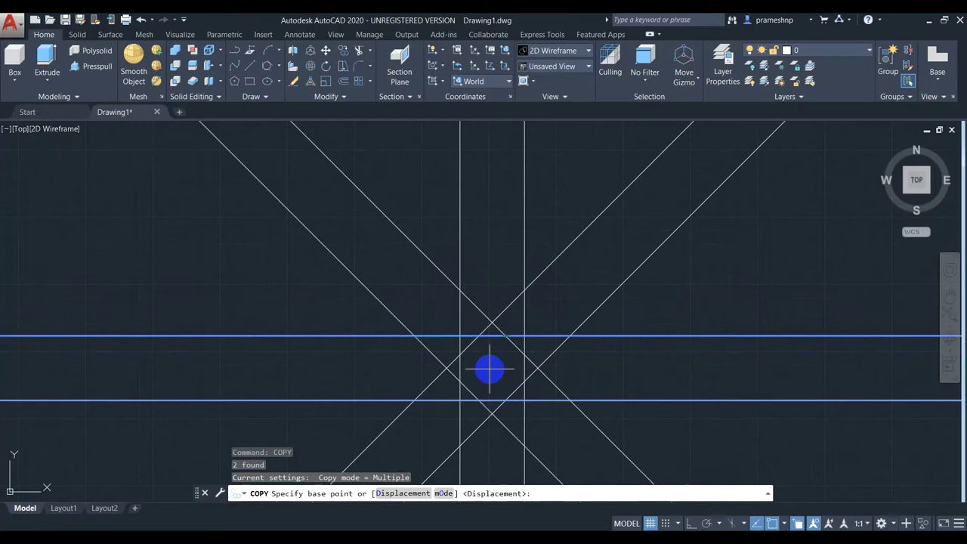
click(490, 369)
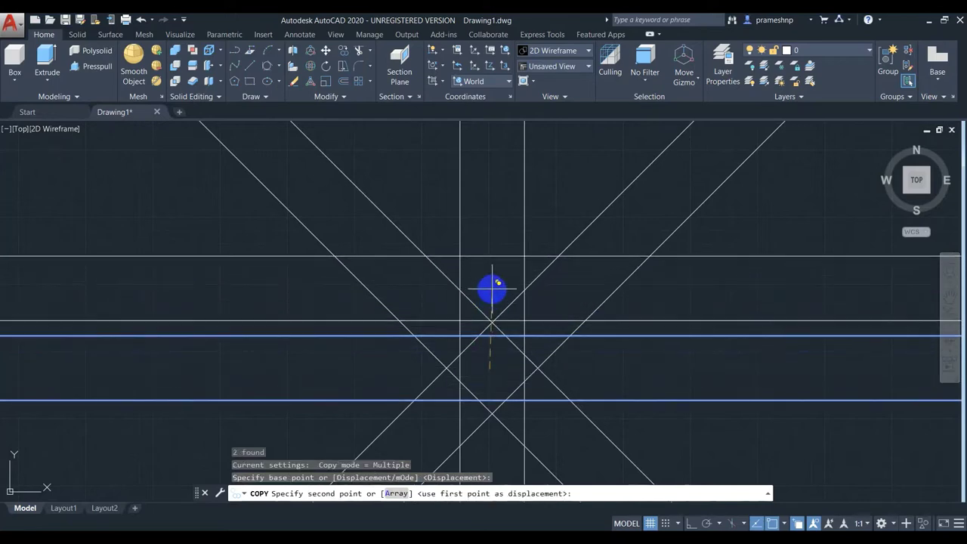
scroll(491, 288, down, 5)
text(55)
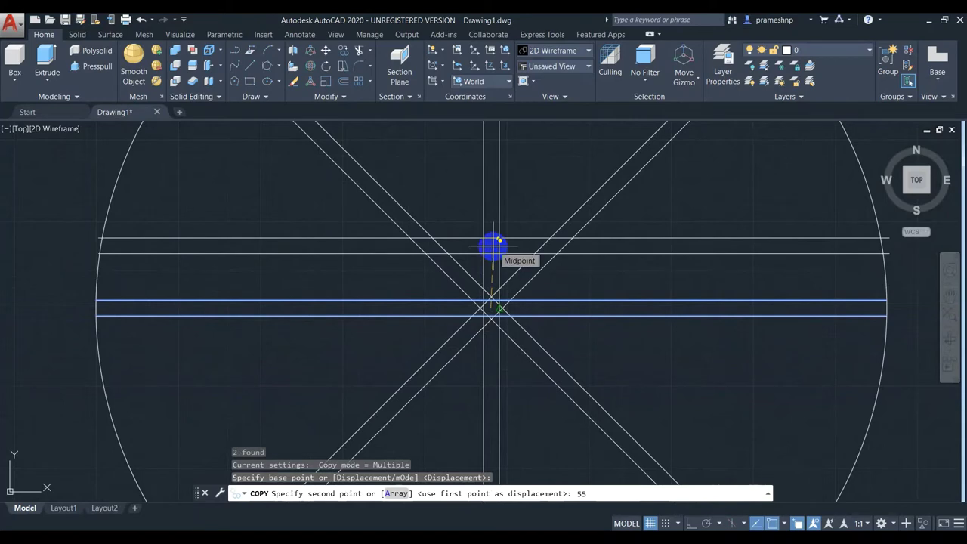
key(Return)
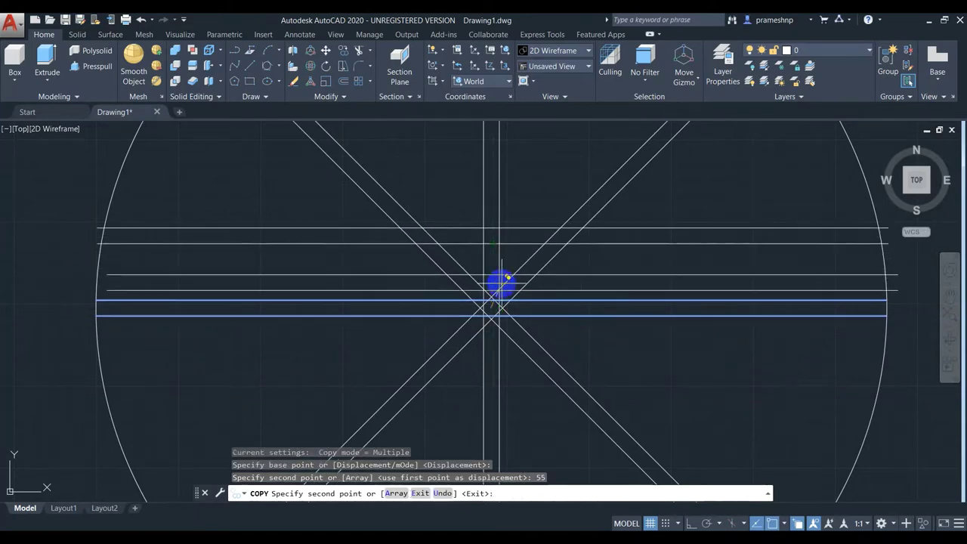
scroll(496, 344, down, 2)
key(Escape)
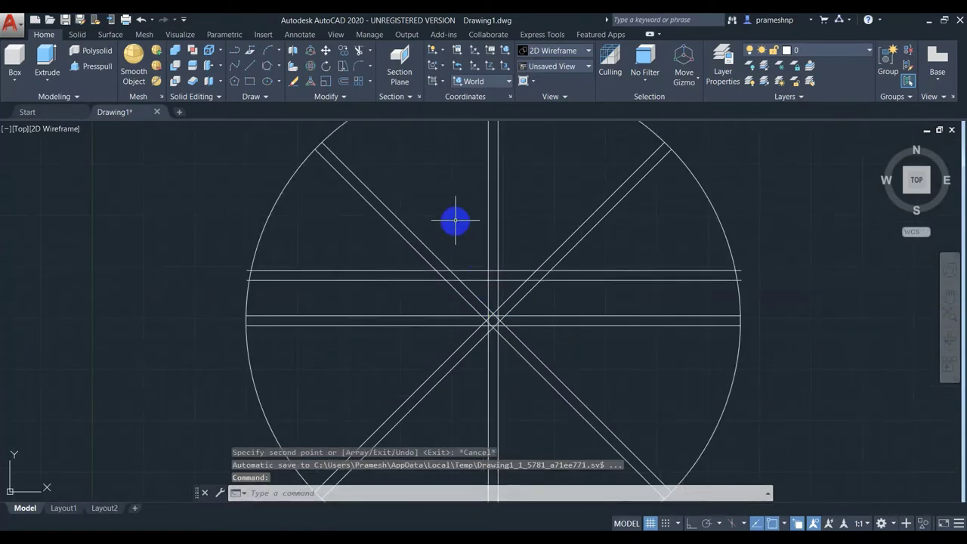
scroll(513, 221, up, 2)
scroll(537, 217, down, 2)
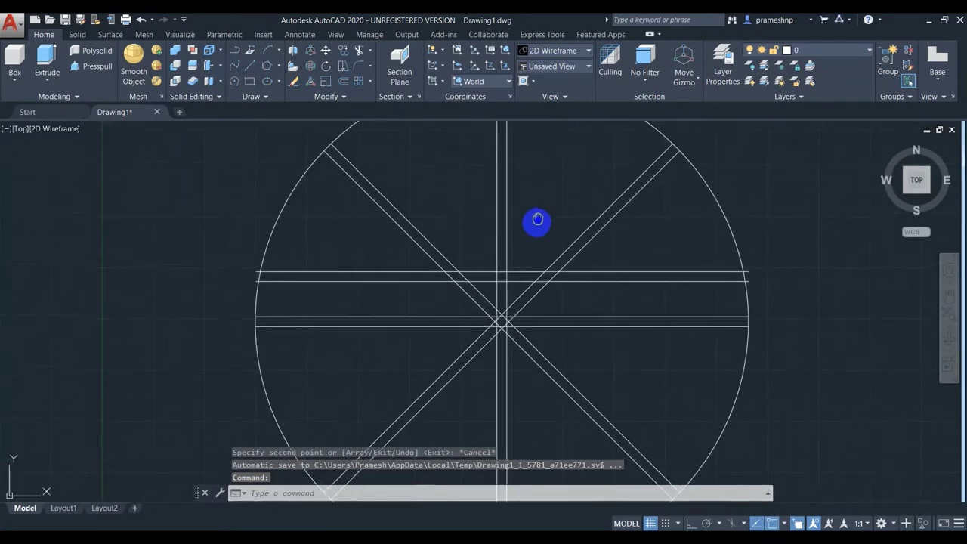
Draw a Tan, Tan, Tan circle touching both diagonals and the upper horizontal line.
click(279, 66)
click(287, 219)
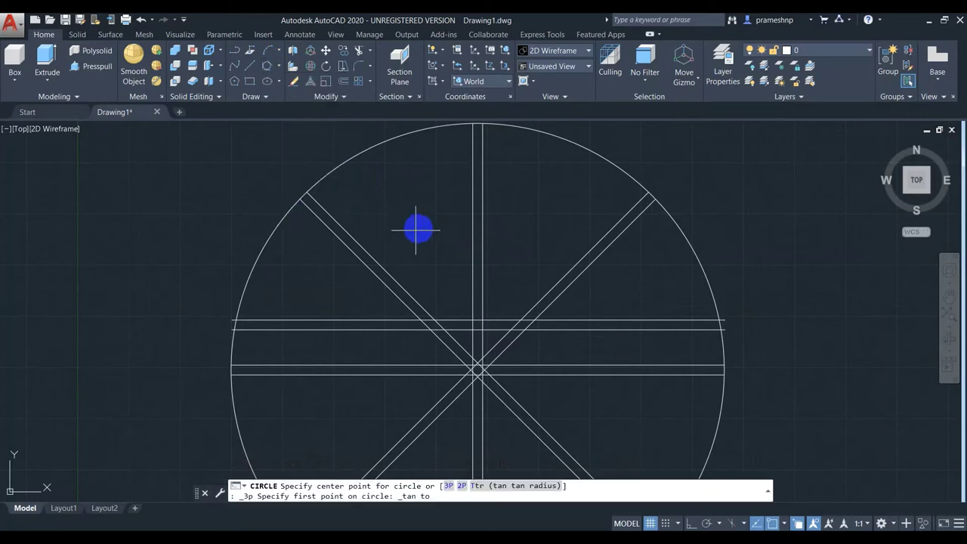
click(382, 262)
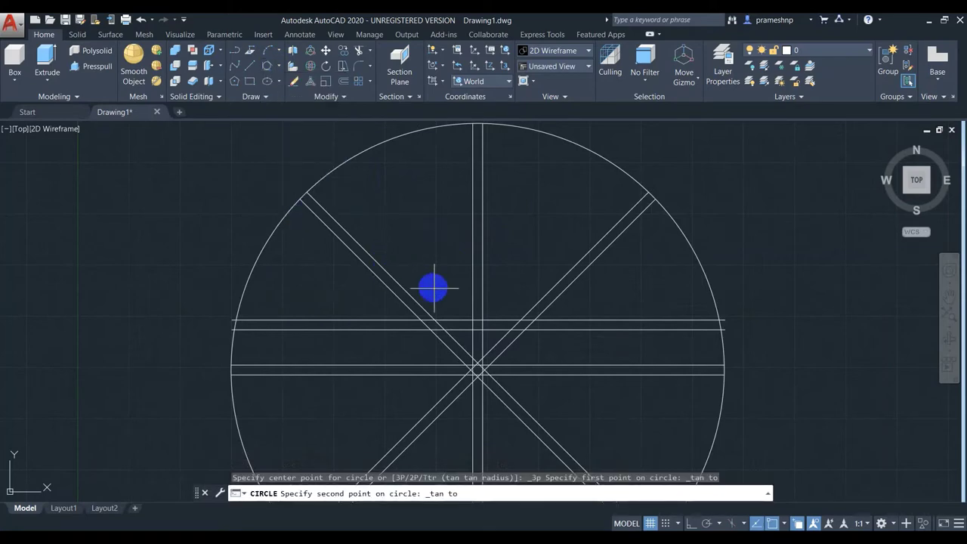
click(458, 322)
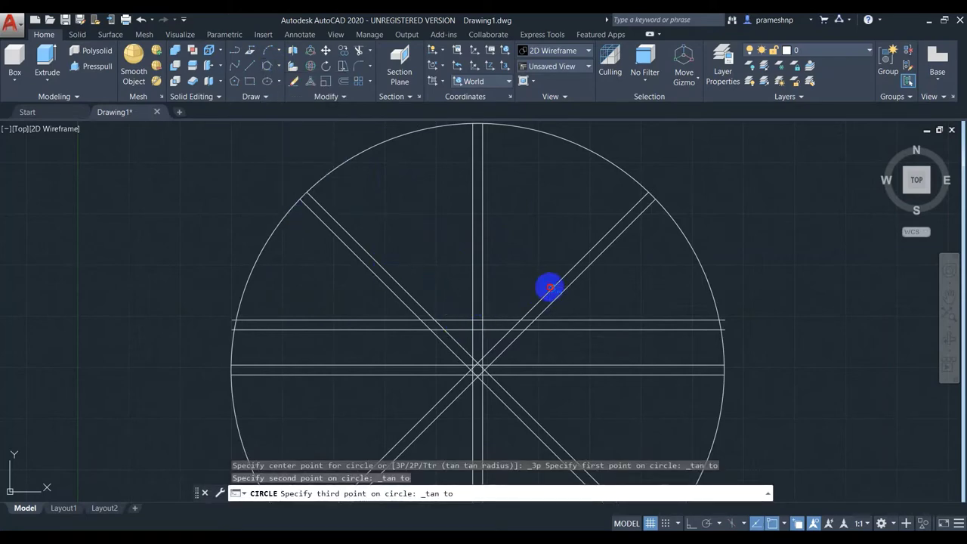
click(550, 287)
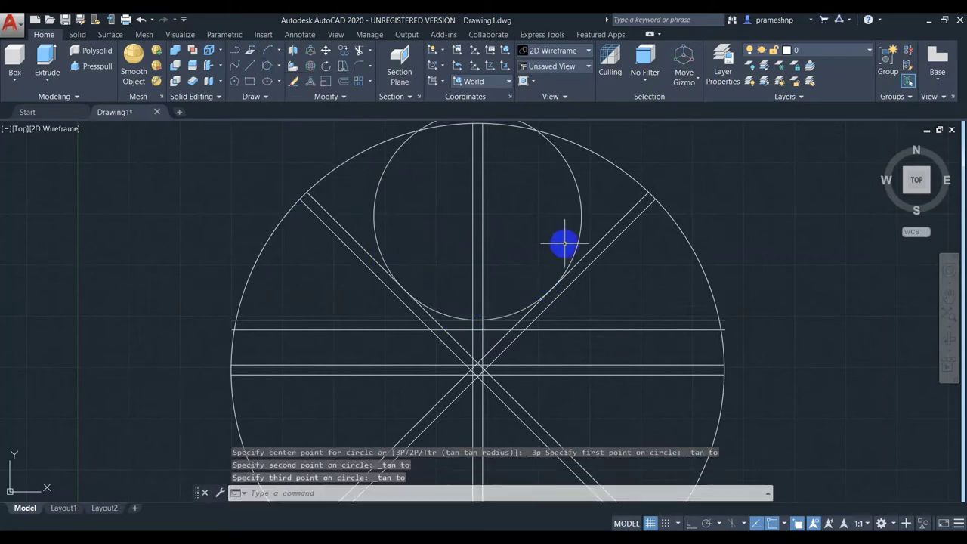
Offset the tangent circle 12 units outward.
click(352, 85)
text(12)
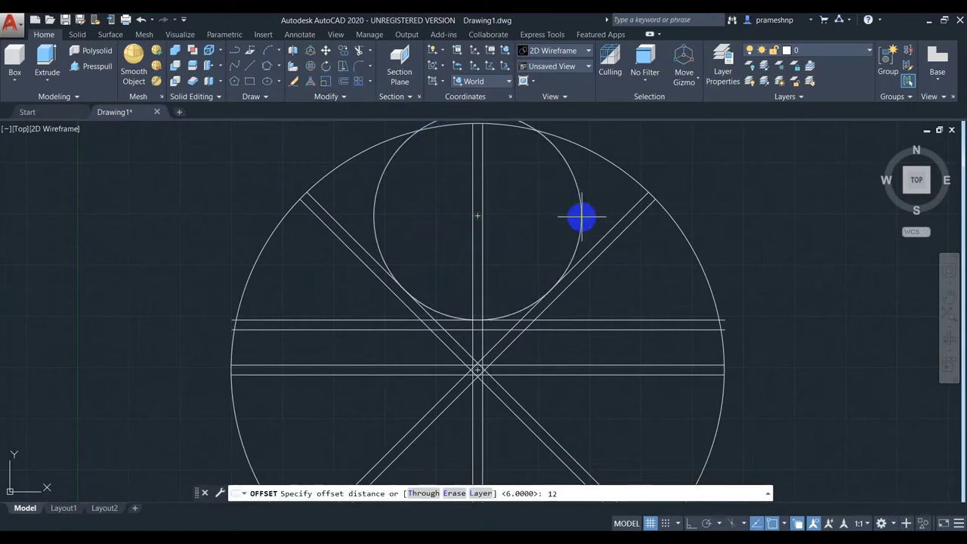
key(Return)
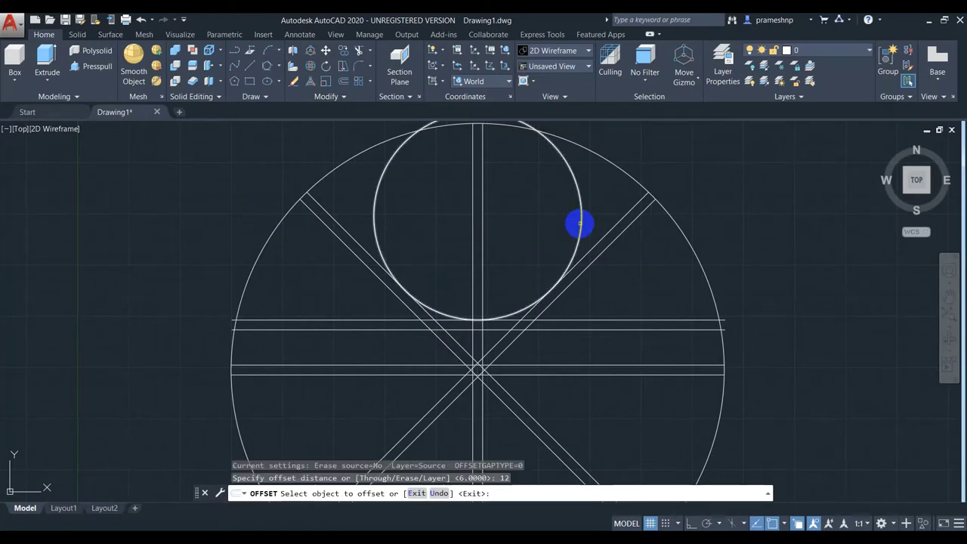
click(581, 222)
click(596, 224)
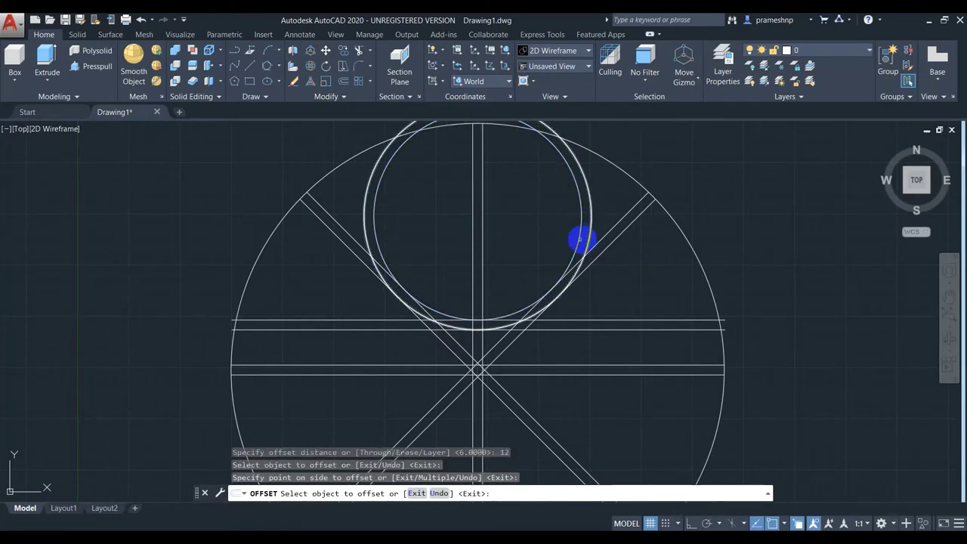
key(Return)
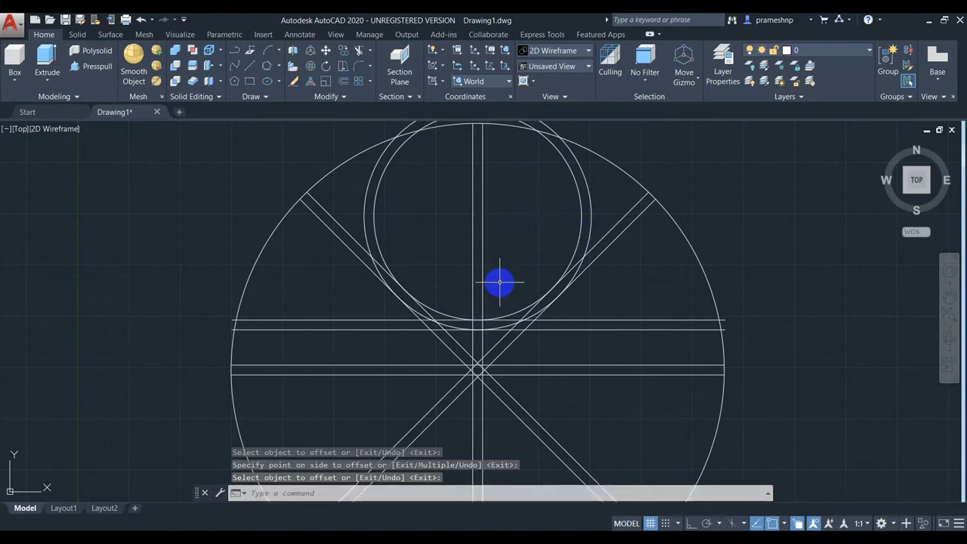
text(tri)
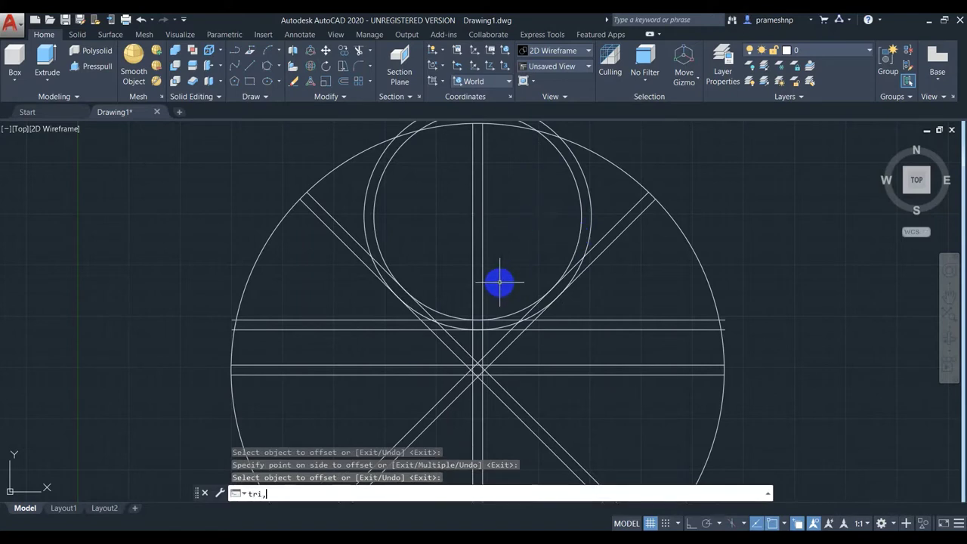
text(m)
Trim away the upper arcs of both nested circles and the upper-right diagonal piece.
key(Return)
key(Return)
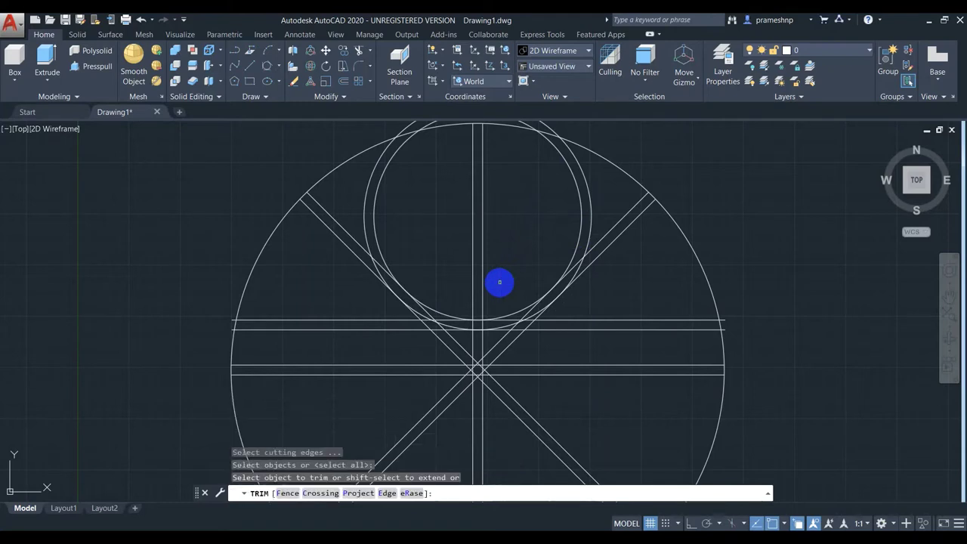
click(586, 185)
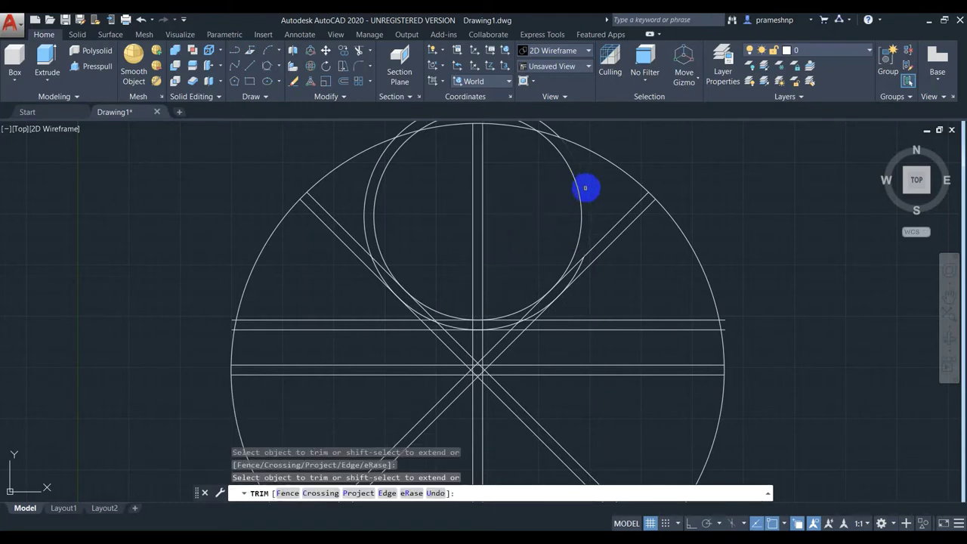
click(386, 189)
click(361, 192)
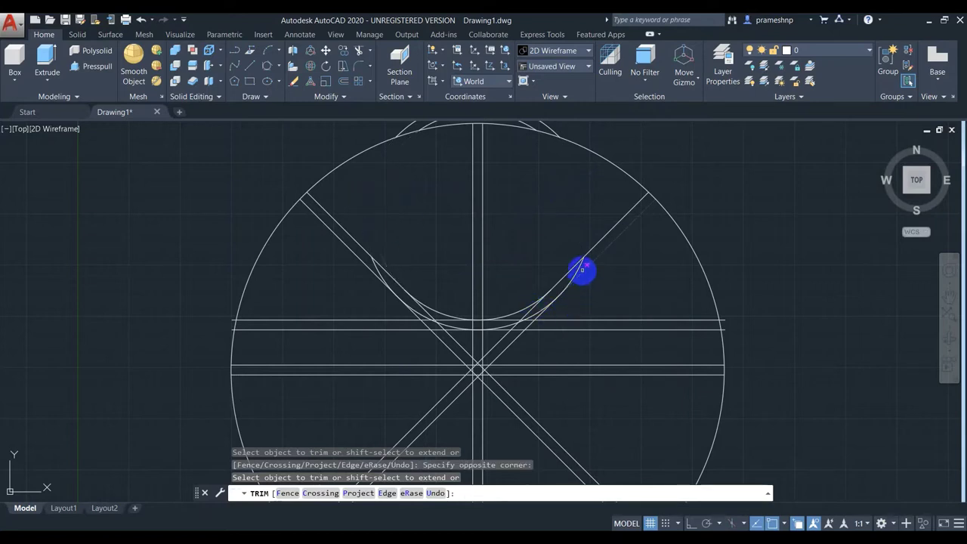
click(579, 268)
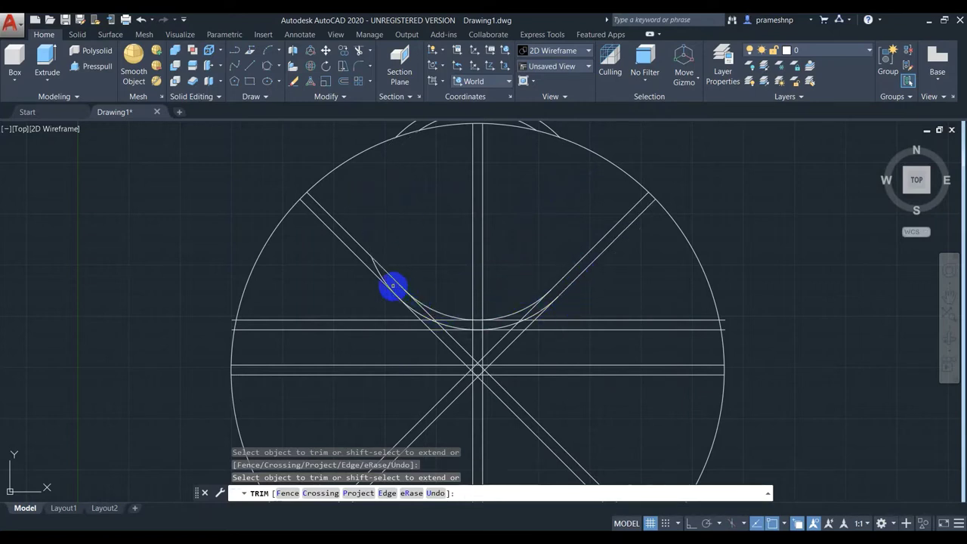
Trim back both ends of the upper horizontal line pair.
click(358, 337)
click(354, 314)
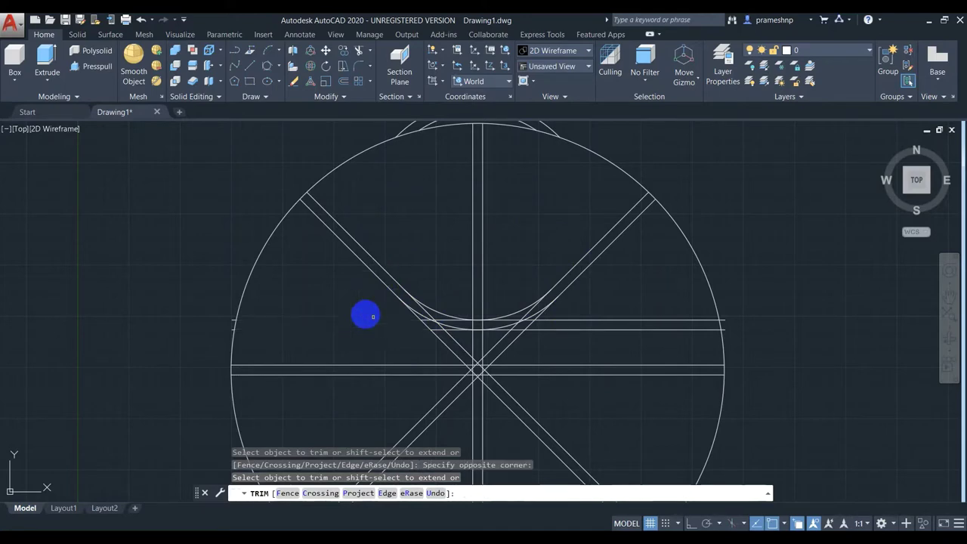
click(623, 341)
click(621, 310)
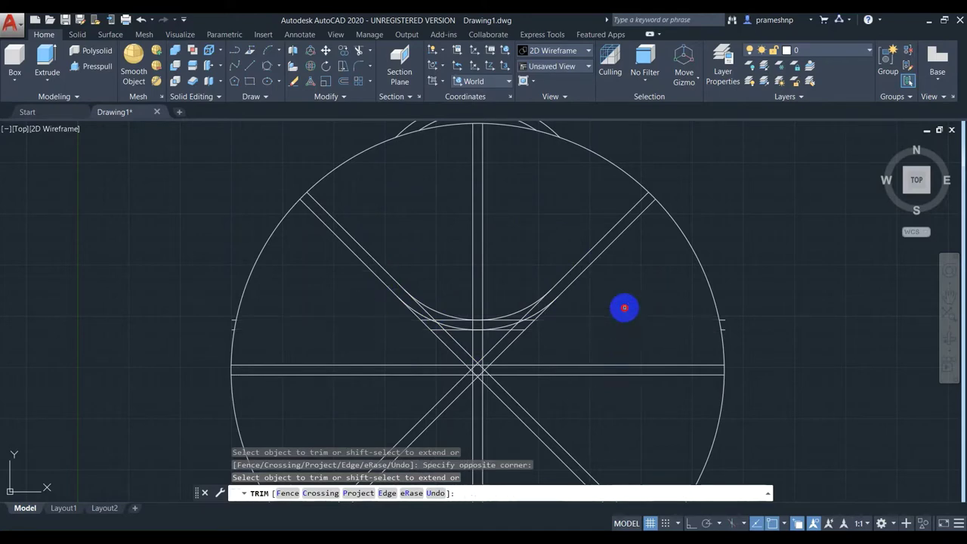
click(724, 319)
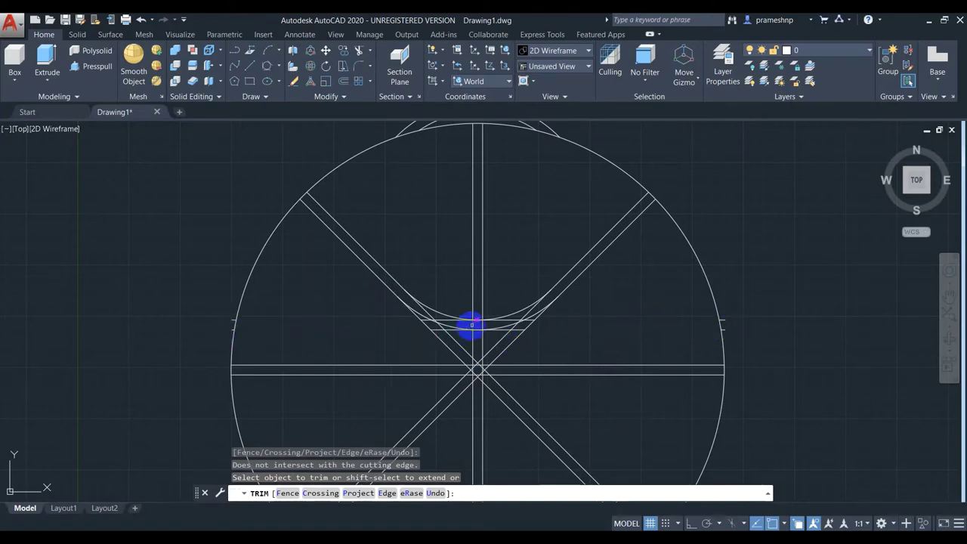
scroll(477, 327, up, 3)
Trim the leftover horizontal and diagonal pieces around the right side of the arcs.
scroll(484, 330, up, 3)
click(569, 284)
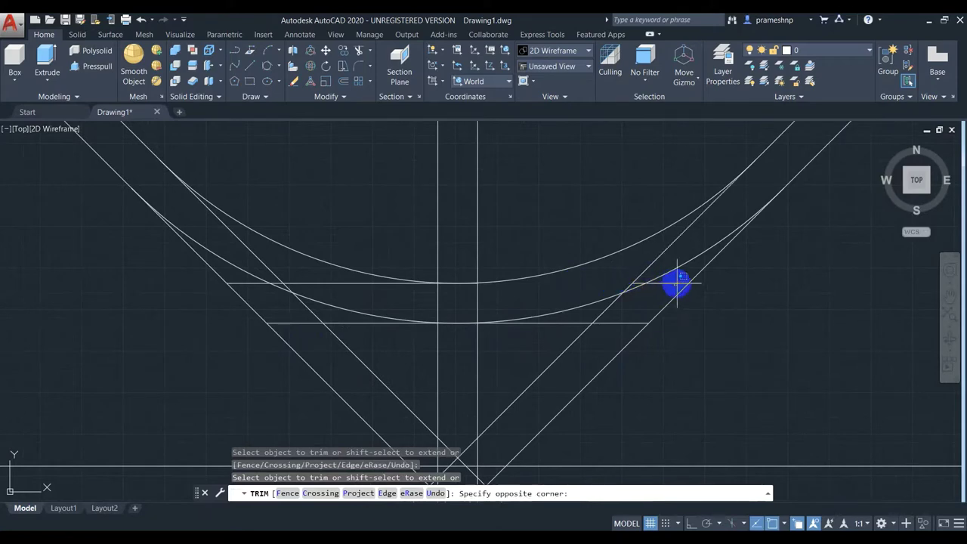
click(647, 352)
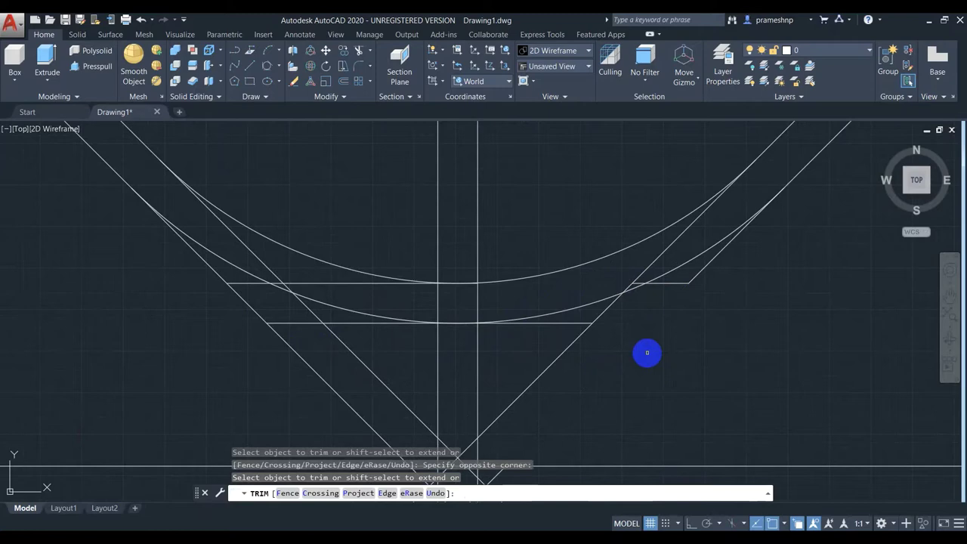
click(701, 281)
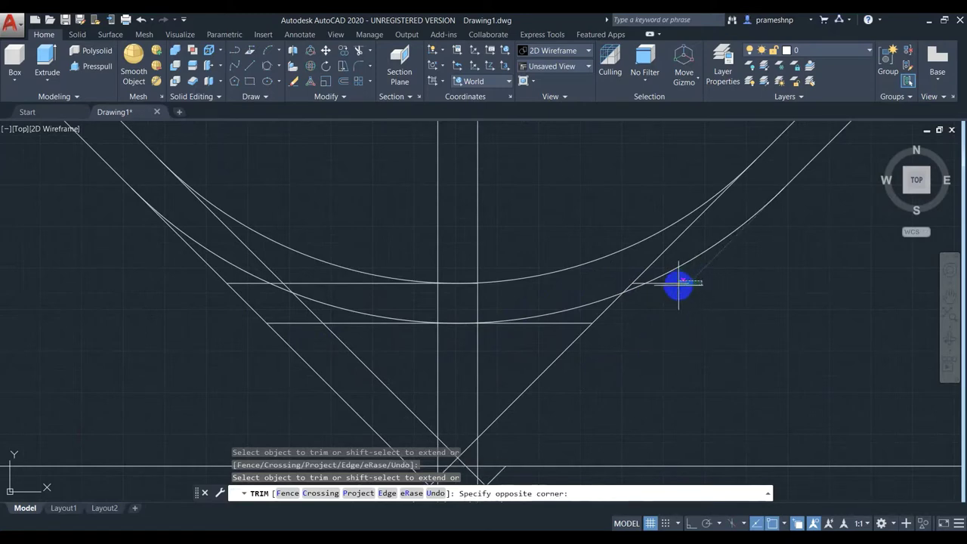
click(679, 284)
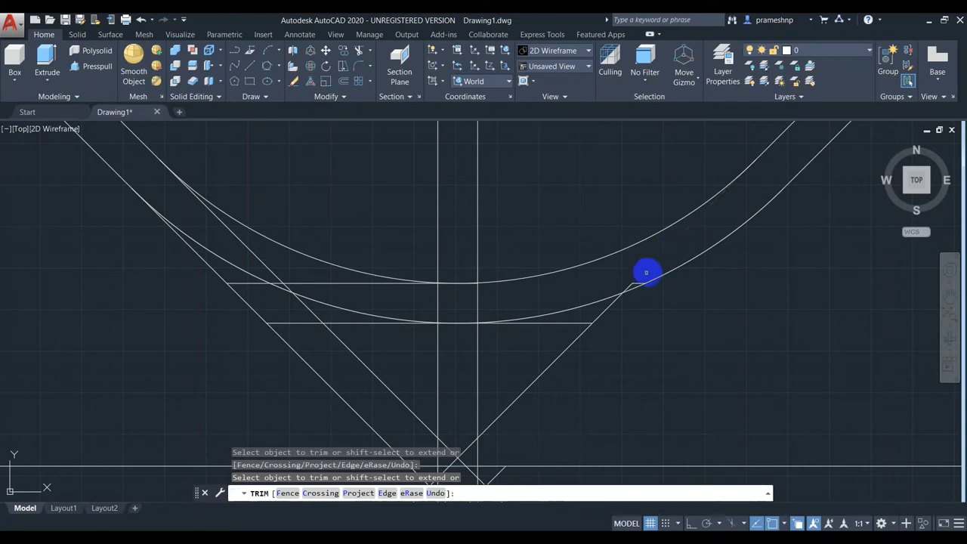
click(636, 281)
click(629, 285)
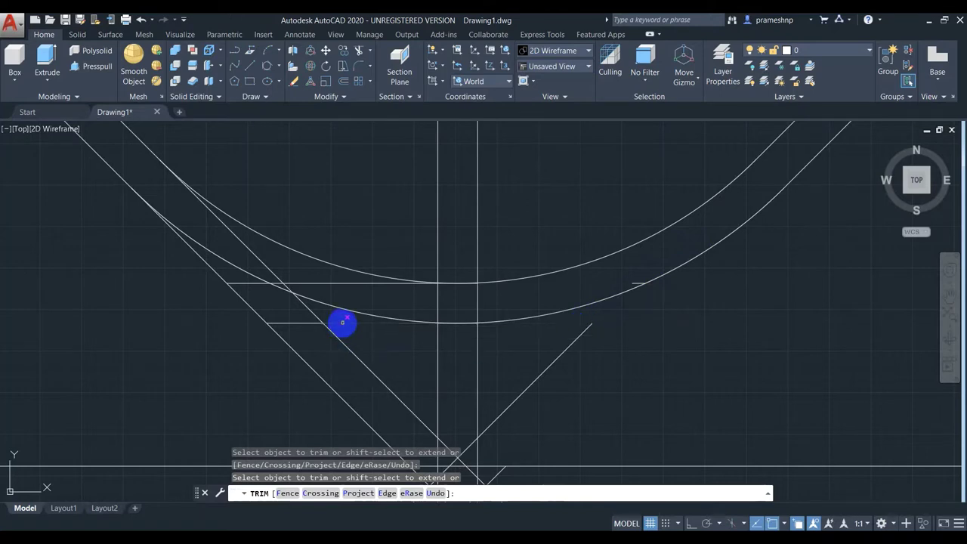
Trim the left diagonal pieces crossing between the two arcs.
click(255, 360)
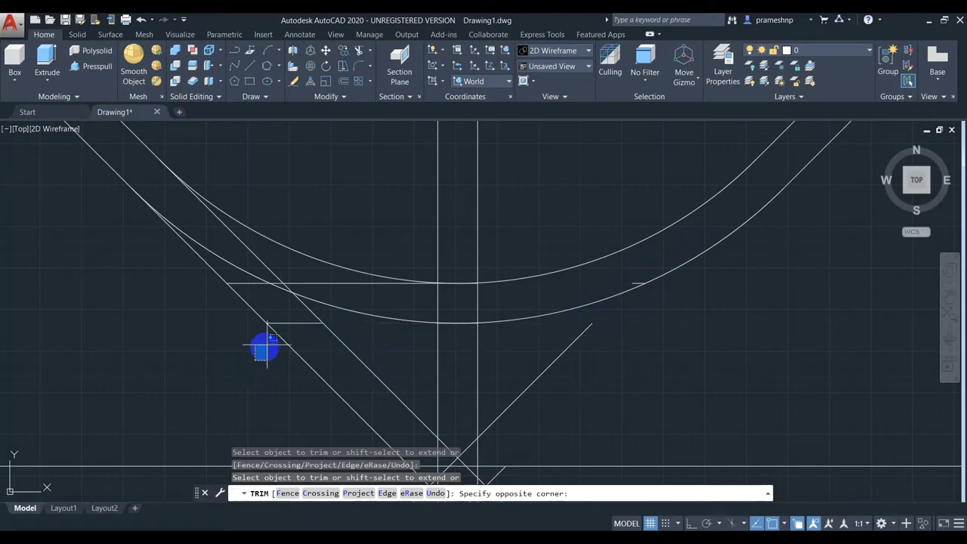
click(355, 321)
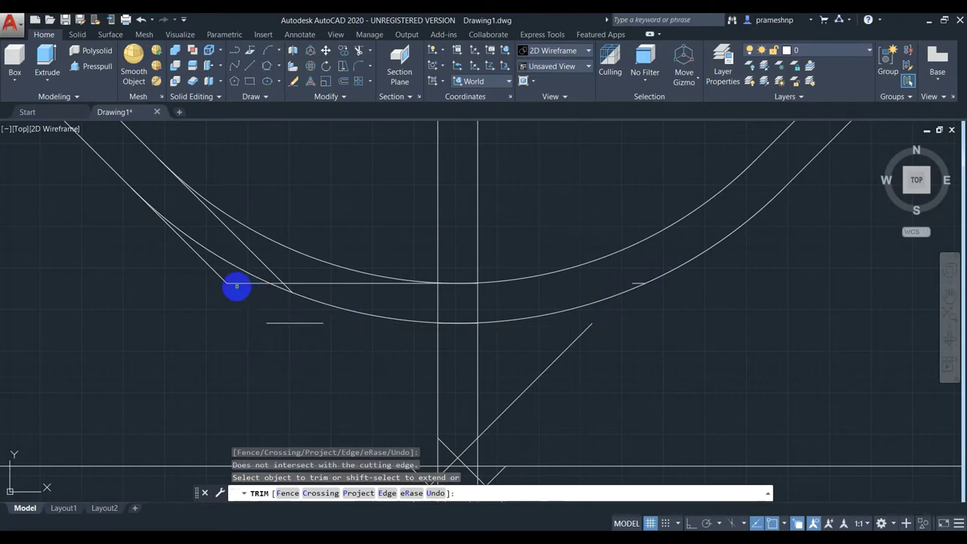
click(234, 284)
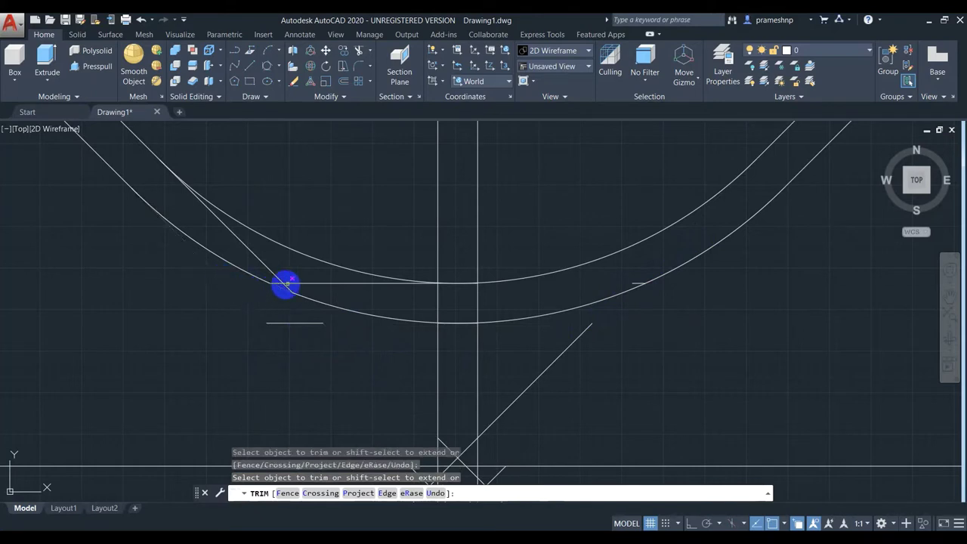
click(262, 262)
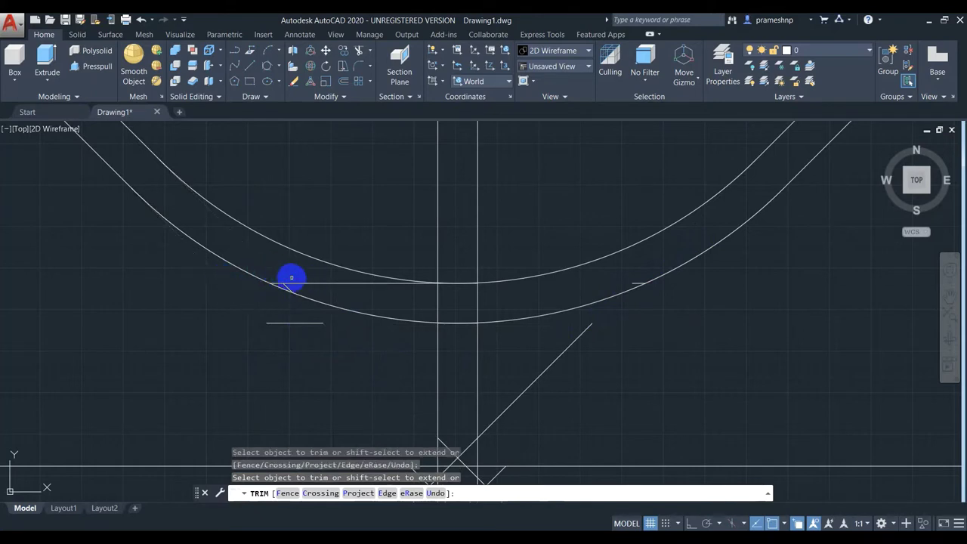
click(279, 284)
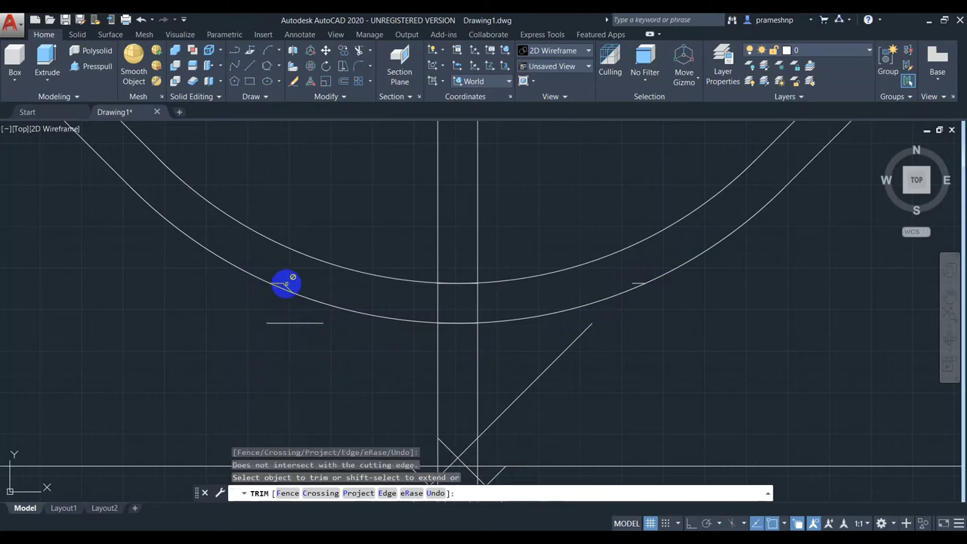
scroll(282, 294, up, 2)
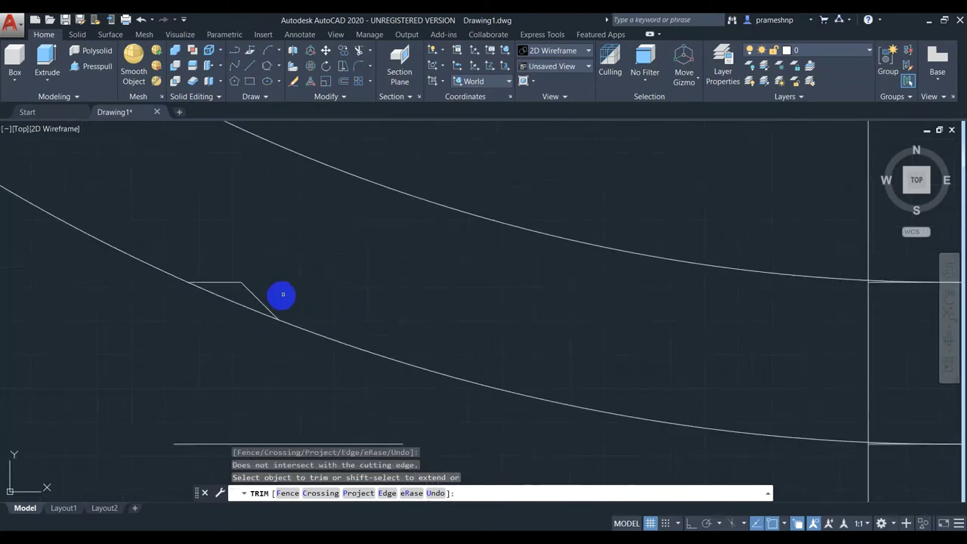
scroll(453, 268, down, 3)
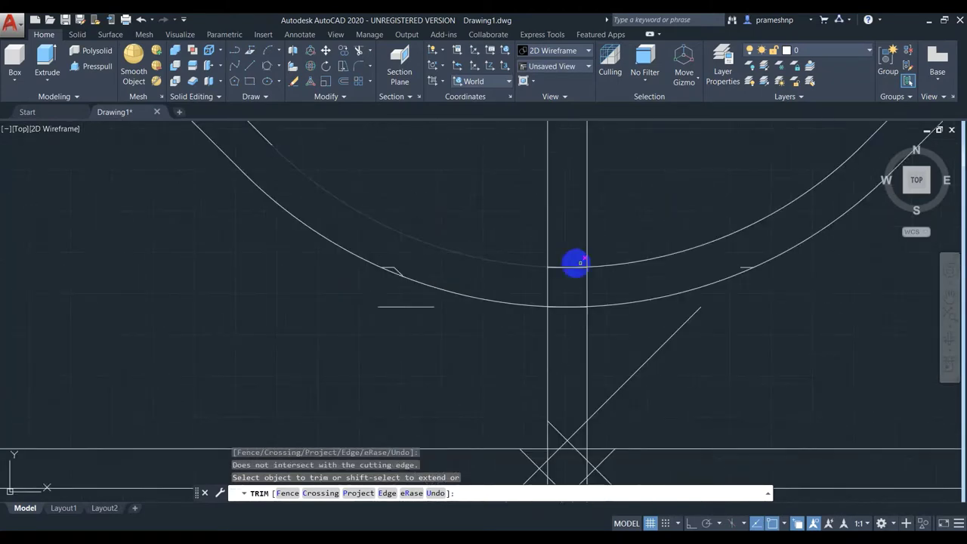
click(667, 339)
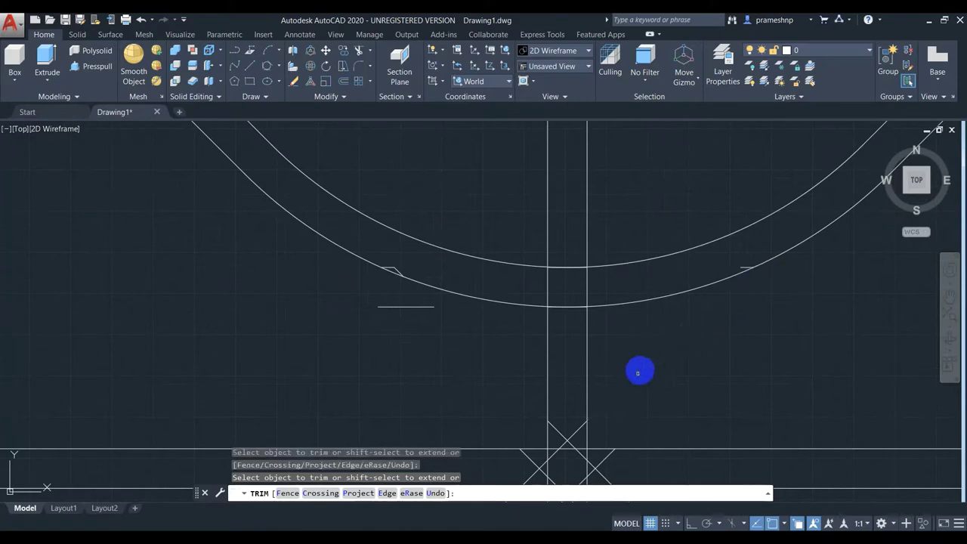
Erase the short leftover horizontal line, arc stub and overlapping line piece.
key(Escape)
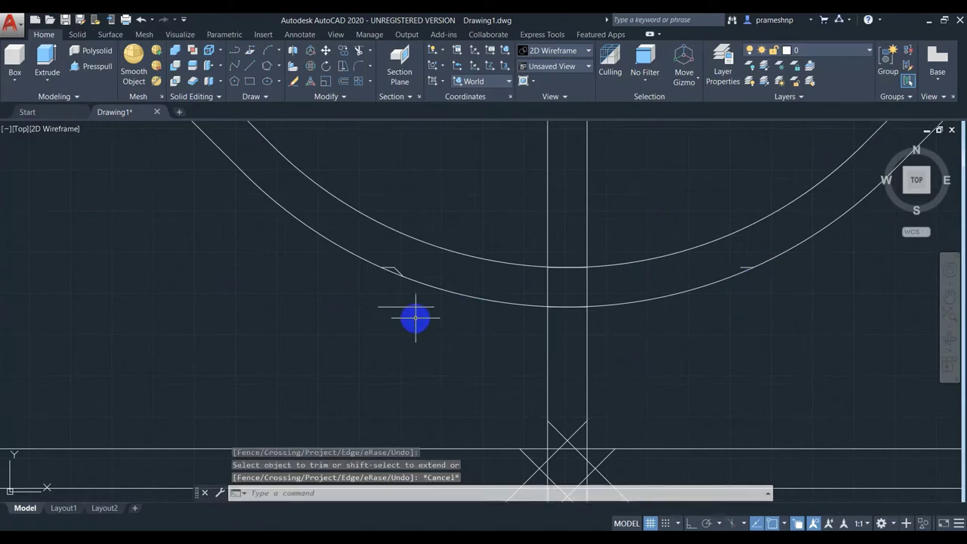
click(415, 319)
click(406, 301)
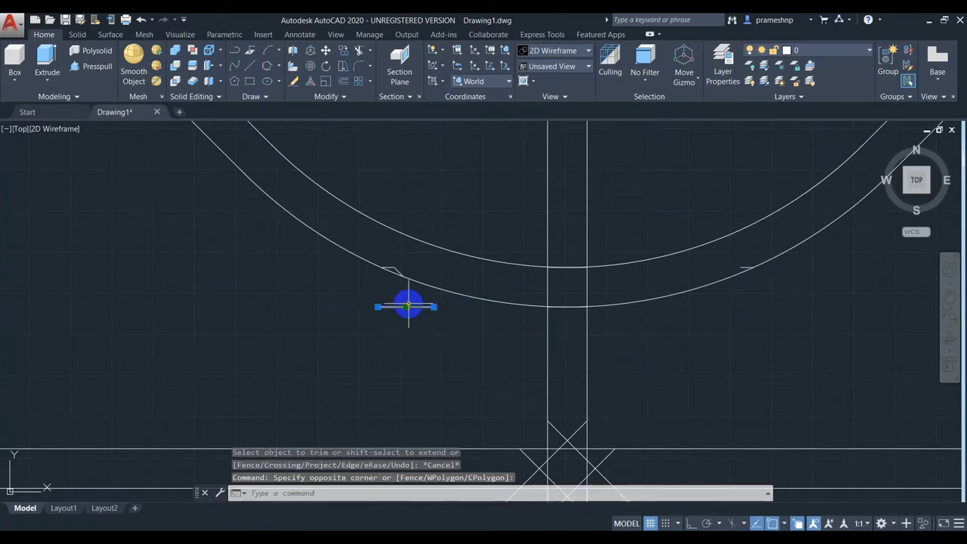
click(389, 266)
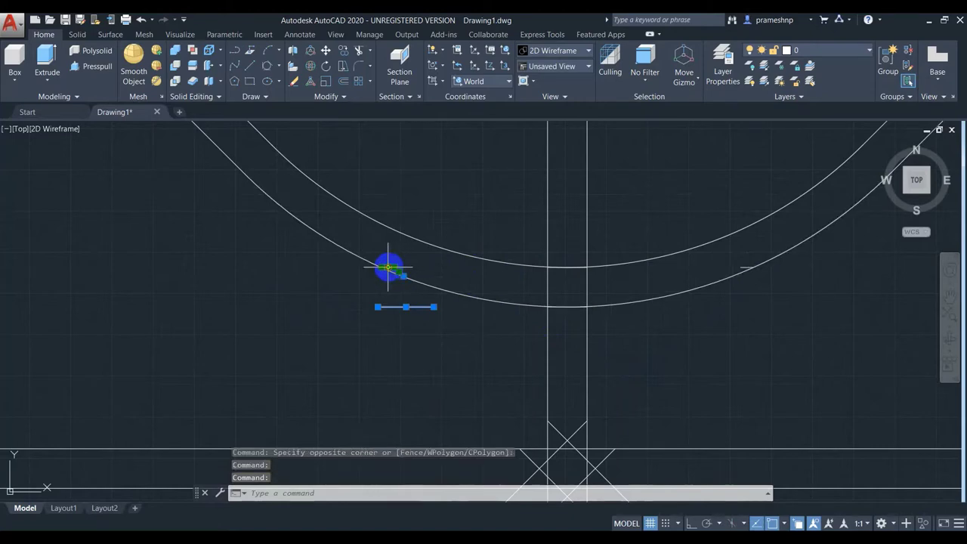
click(747, 266)
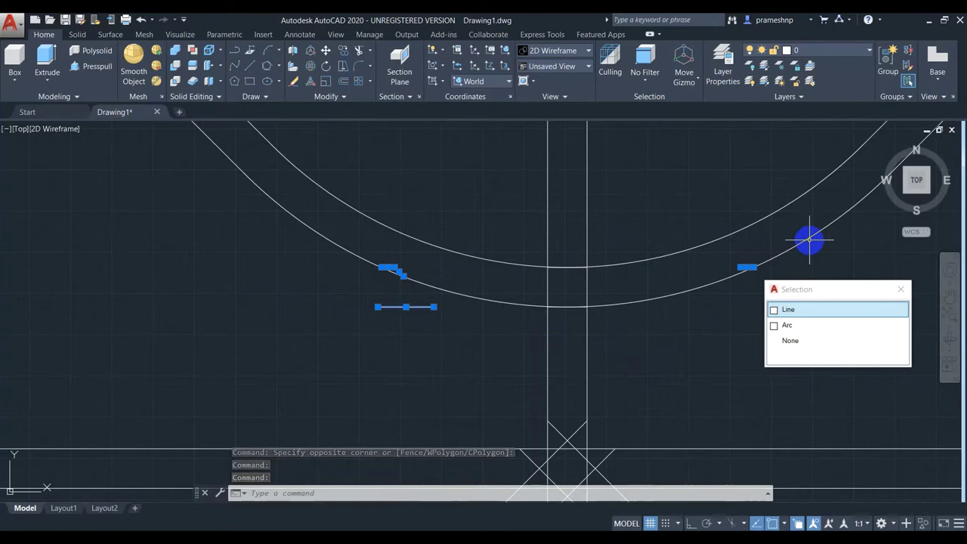
click(790, 310)
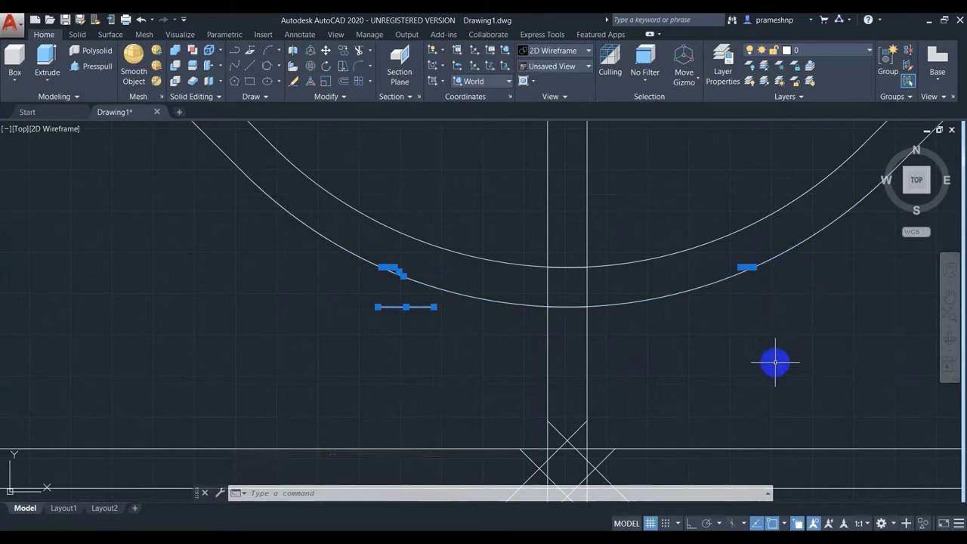
key(Delete)
Select the short horizontal stub on the arc and one more short segment.
scroll(775, 362, down, 2)
scroll(773, 347, down, 2)
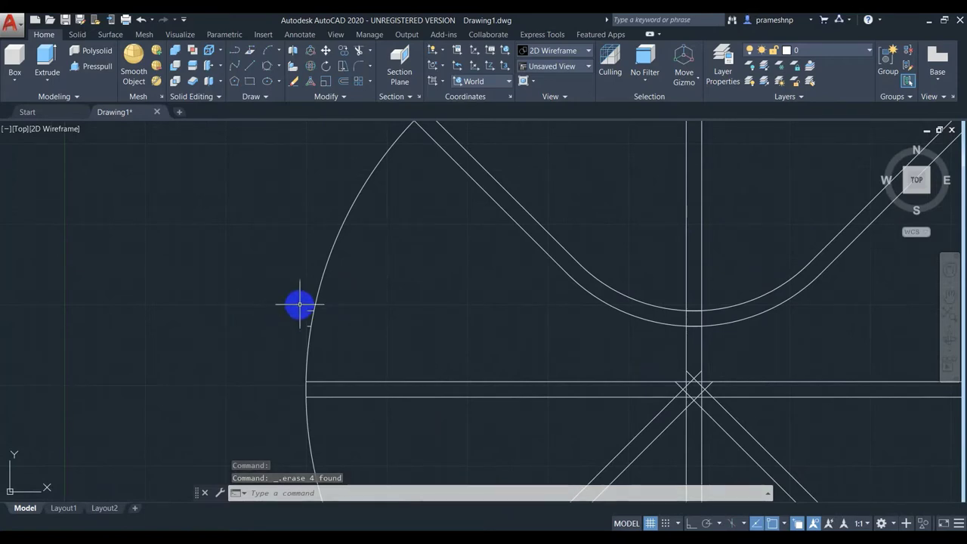
scroll(303, 306, up, 2)
scroll(305, 309, up, 3)
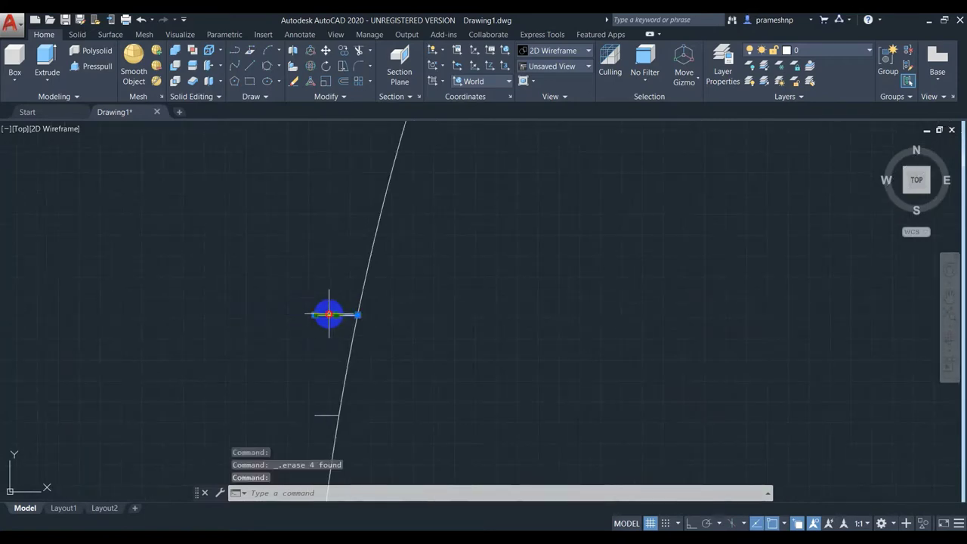
click(325, 314)
click(325, 414)
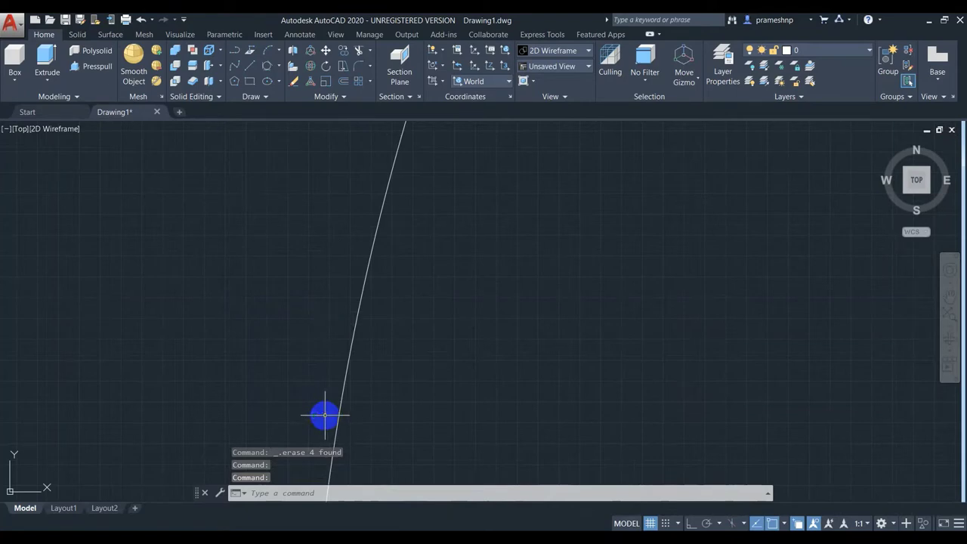
Delete the two selected short segments.
key(Delete)
scroll(325, 414, down, 3)
scroll(309, 394, down, 3)
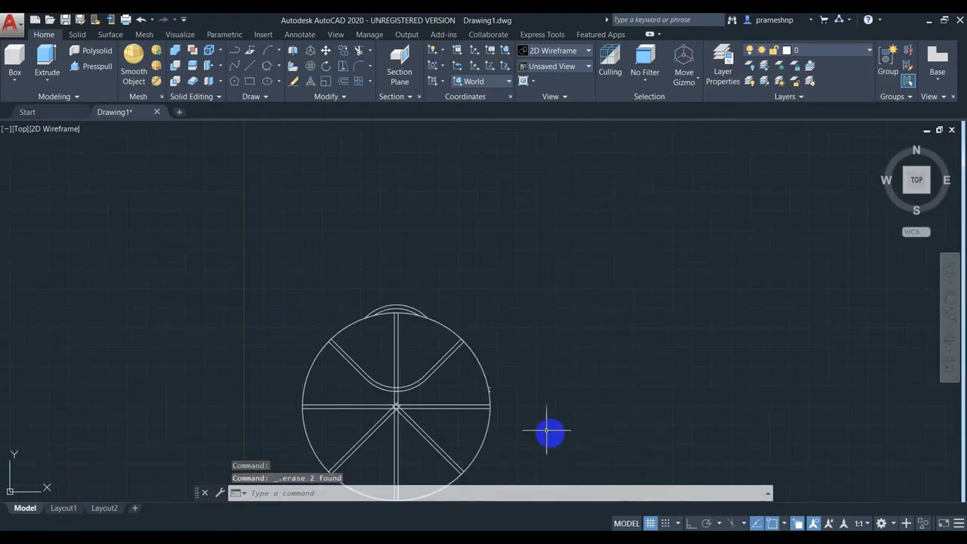
scroll(496, 389, up, 3)
scroll(476, 397, up, 2)
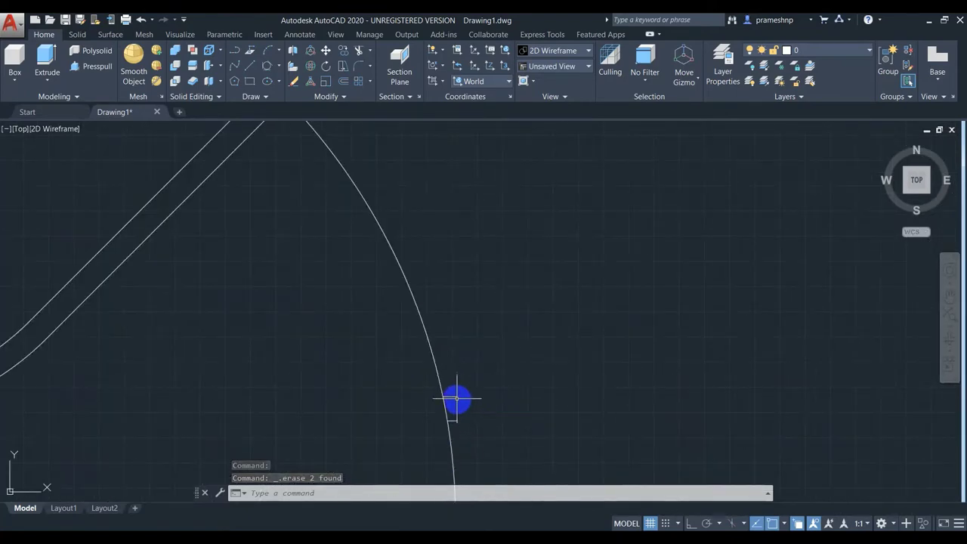
Select the stray arc pieces sticking out above the large circle's top.
click(449, 413)
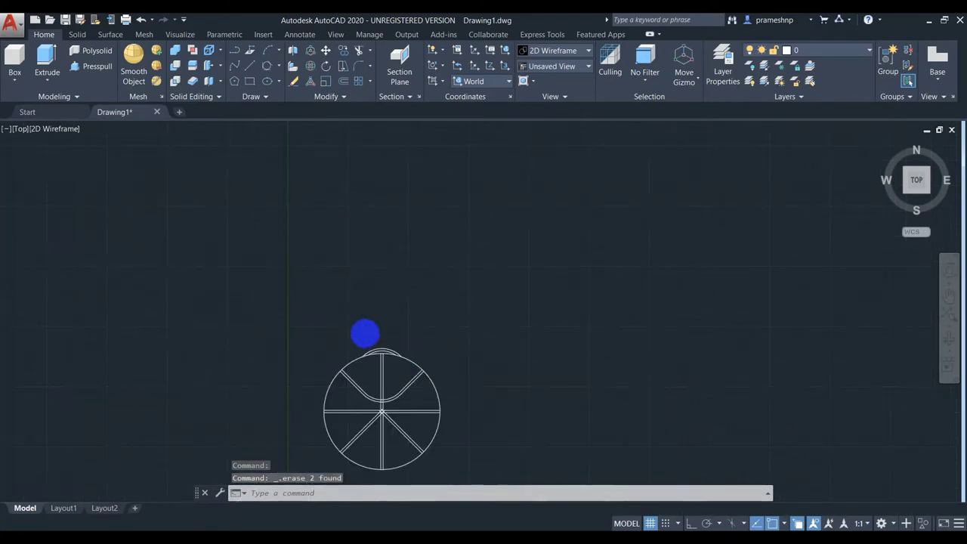
scroll(365, 335, up, 3)
click(481, 451)
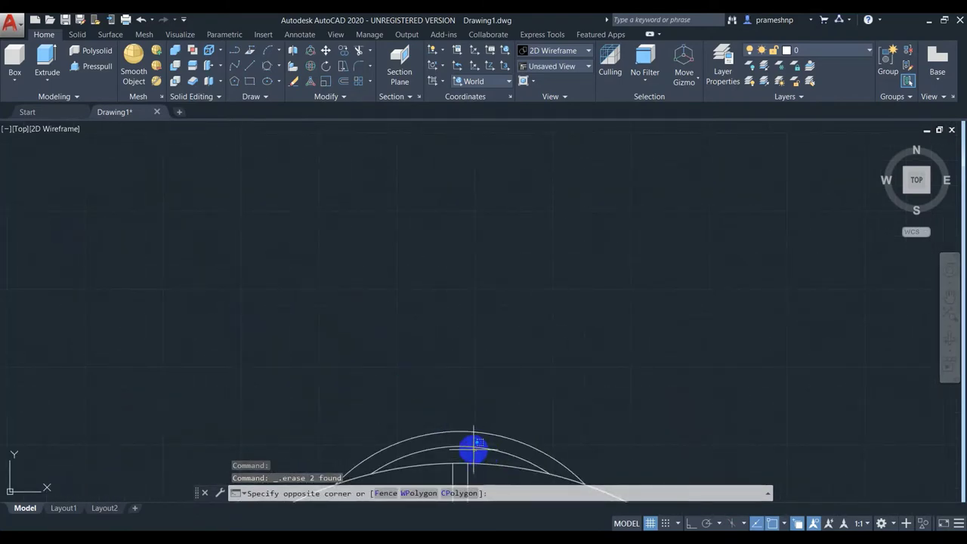
click(455, 414)
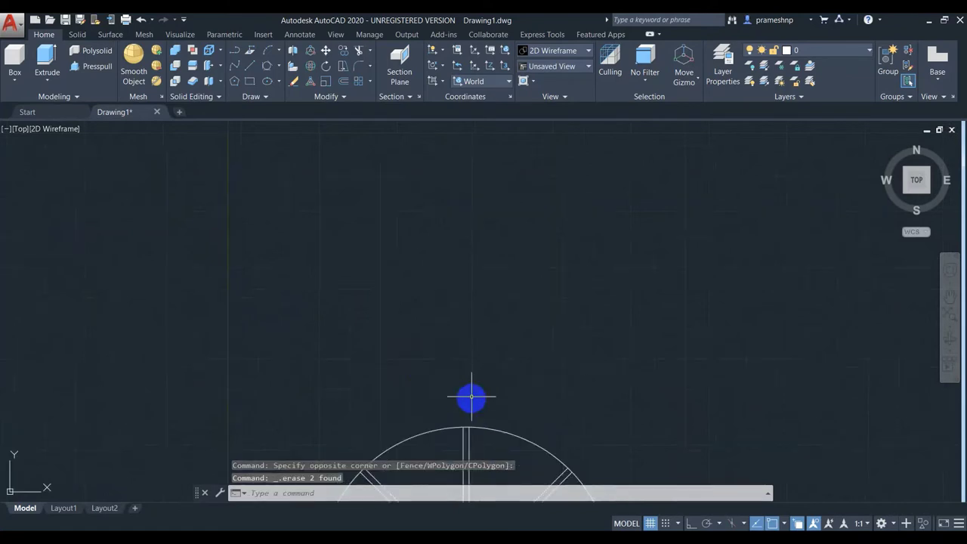
scroll(455, 415, down, 5)
scroll(468, 422, up, 2)
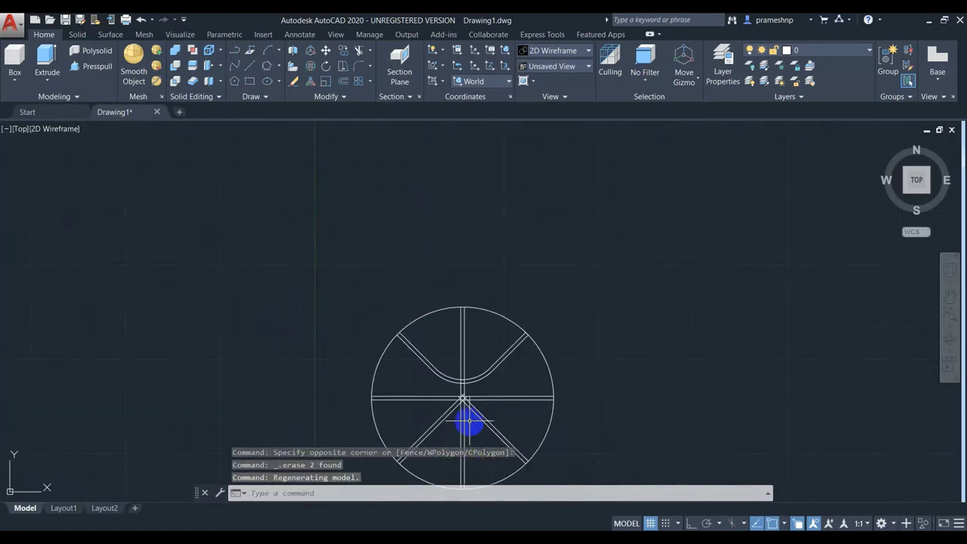
scroll(461, 389, up, 1)
scroll(469, 381, up, 2)
Erase the lower-right and lower-left diagonal seam bands.
scroll(504, 414, up, 1)
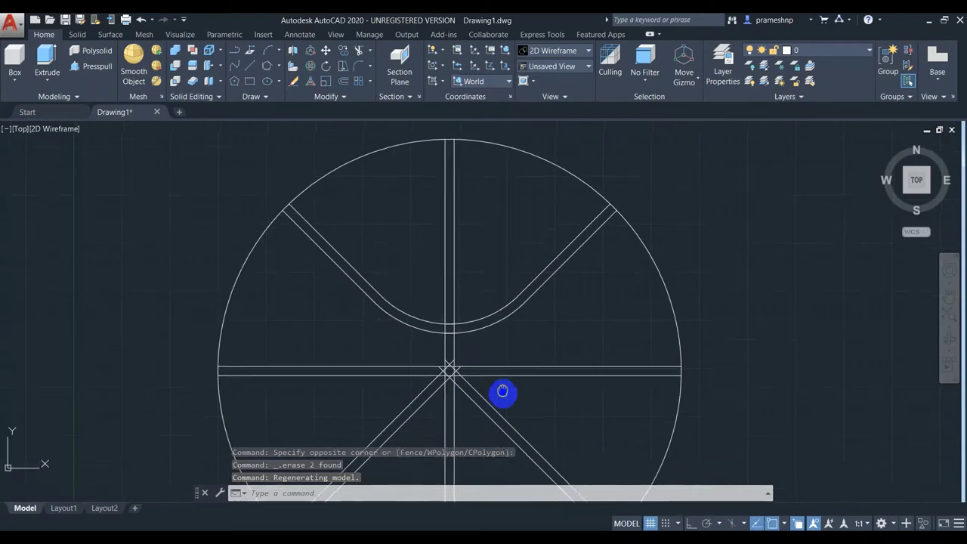
scroll(503, 395, up, 1)
middle_drag(503, 395, 493, 285)
click(478, 374)
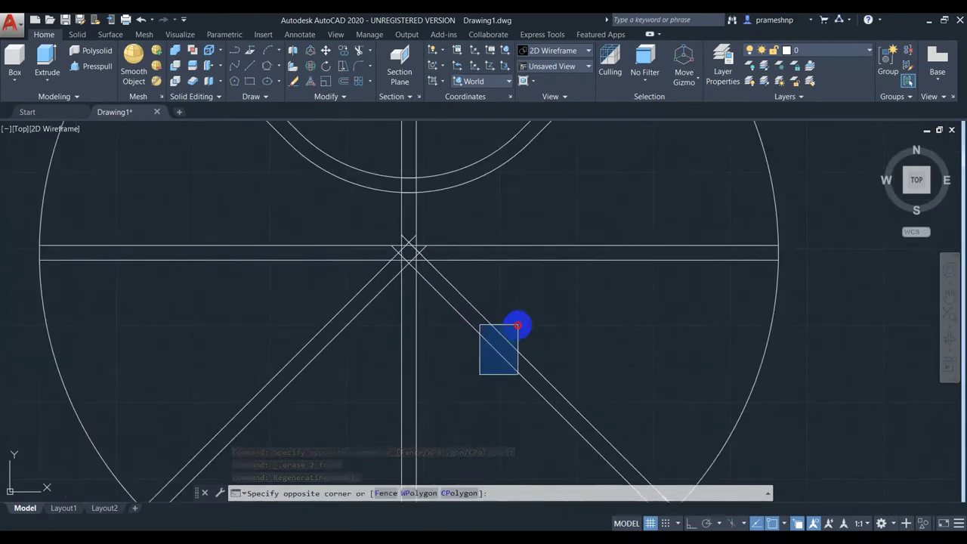
click(517, 325)
click(561, 327)
click(473, 400)
key(Delete)
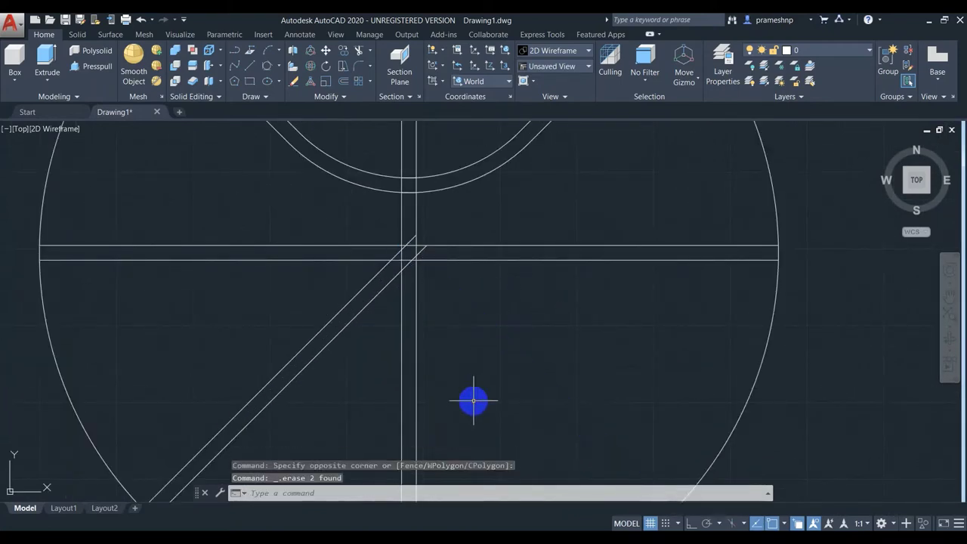
click(310, 417)
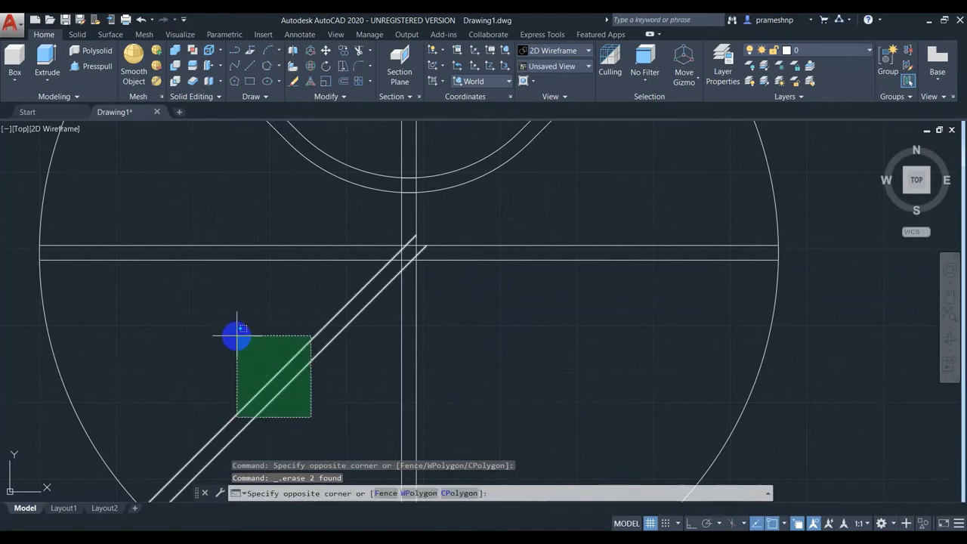
click(236, 336)
key(Delete)
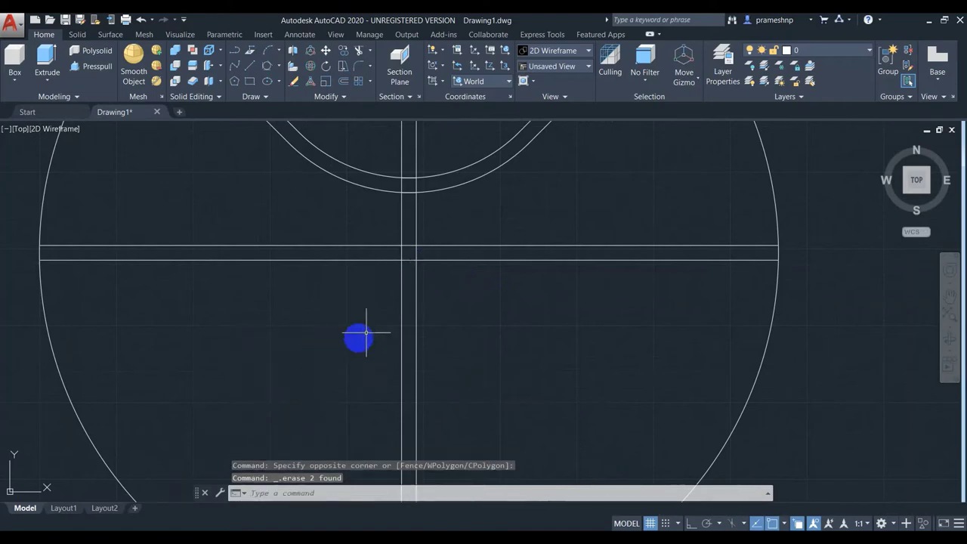
Select the V band's right arm and its curved bottom pieces.
scroll(410, 276, down, 2)
scroll(428, 249, down, 2)
middle_drag(492, 207, 488, 242)
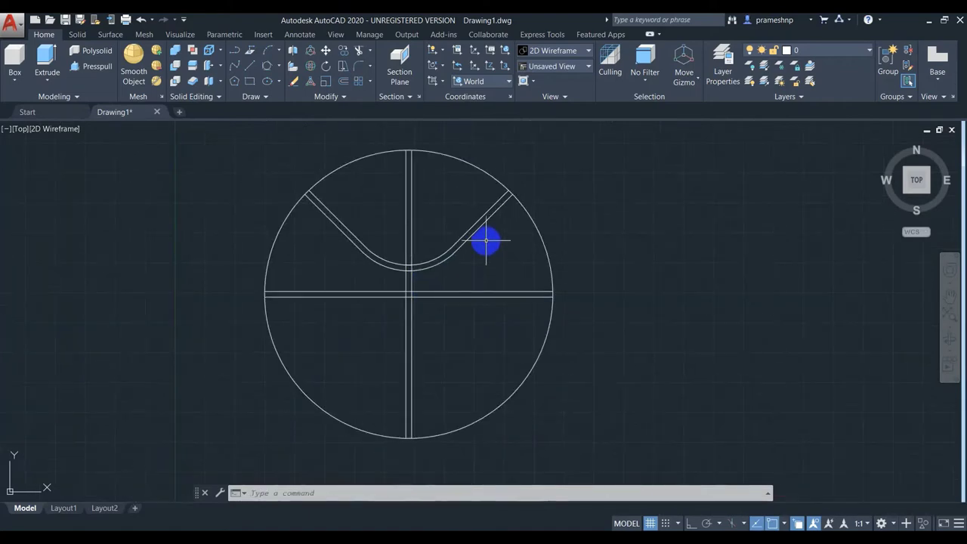
click(487, 240)
click(461, 226)
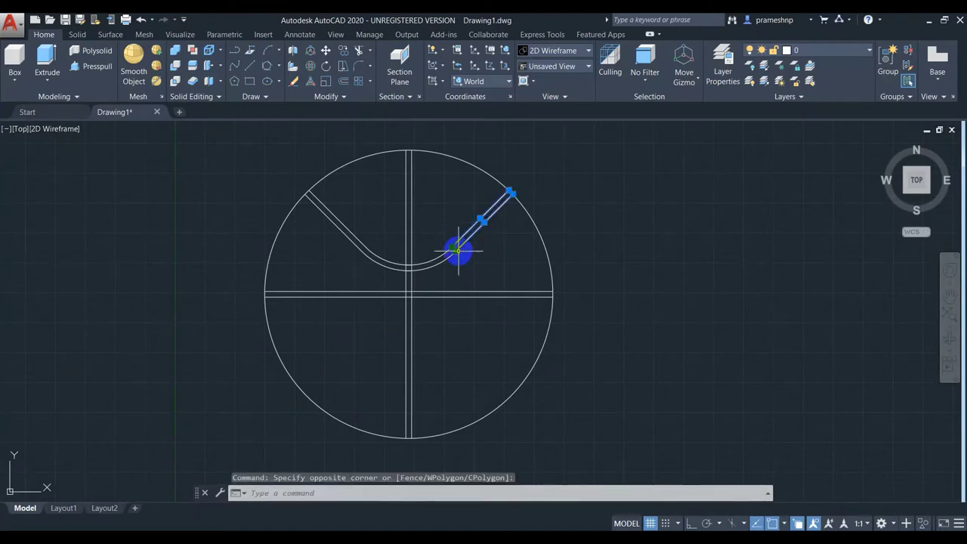
click(448, 277)
click(412, 239)
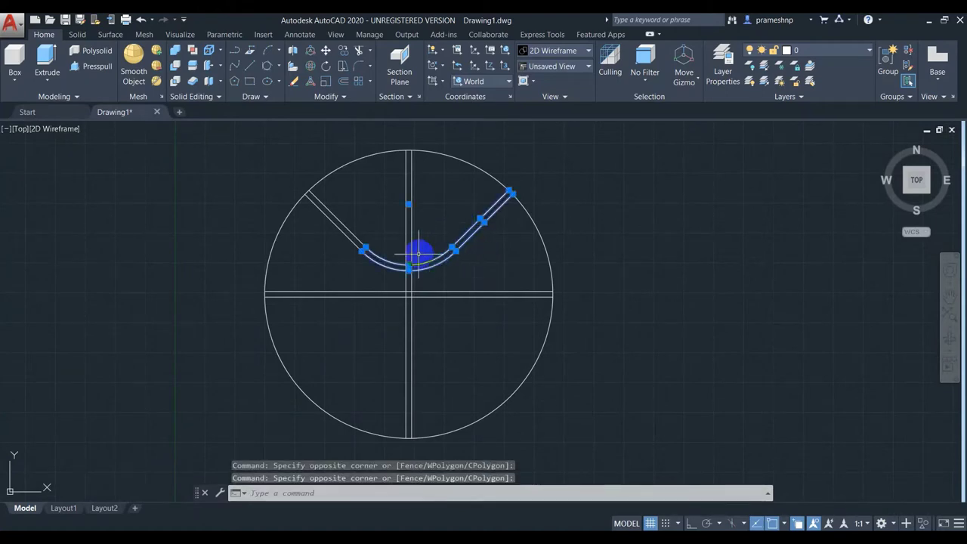
Mirror the six V-band objects across the horizontal centre line, keeping the originals.
click(341, 249)
click(355, 210)
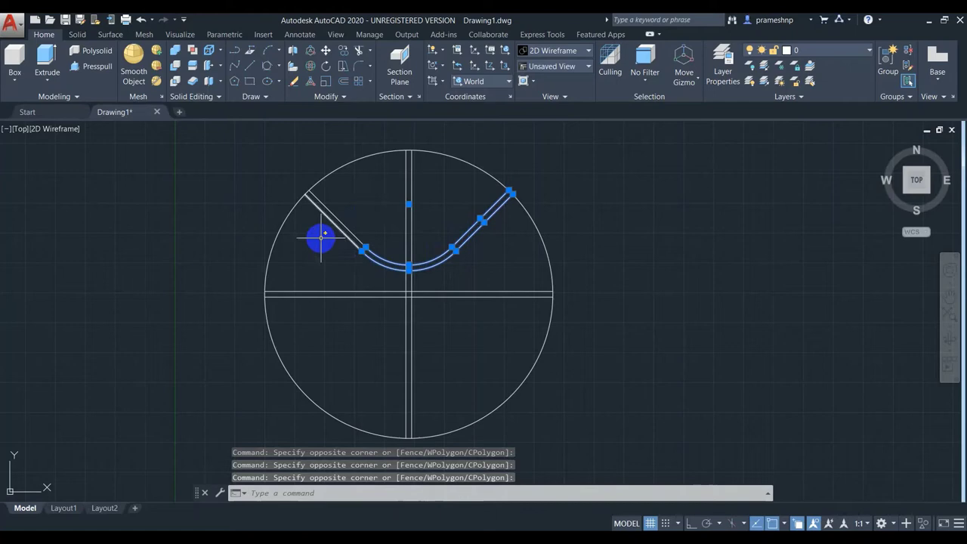
click(367, 206)
click(326, 234)
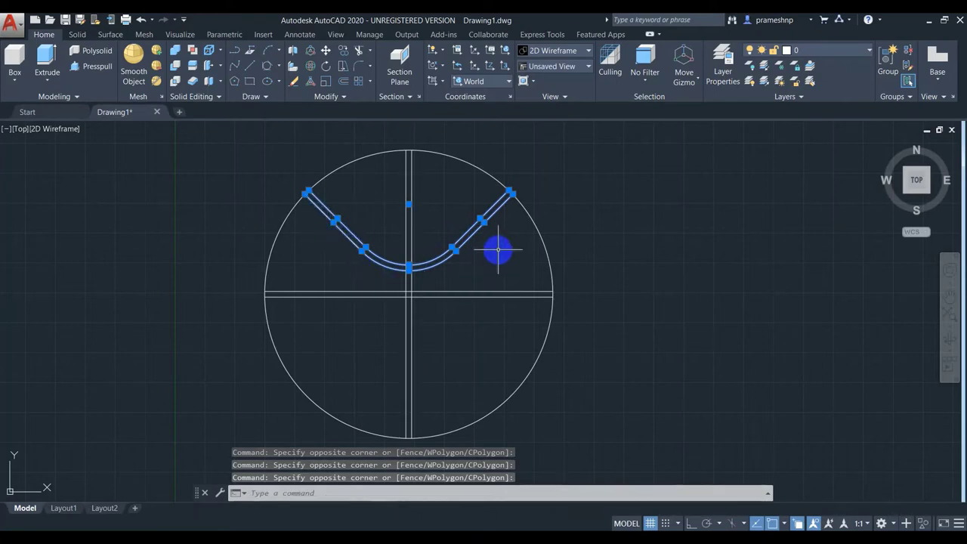
text(mi)
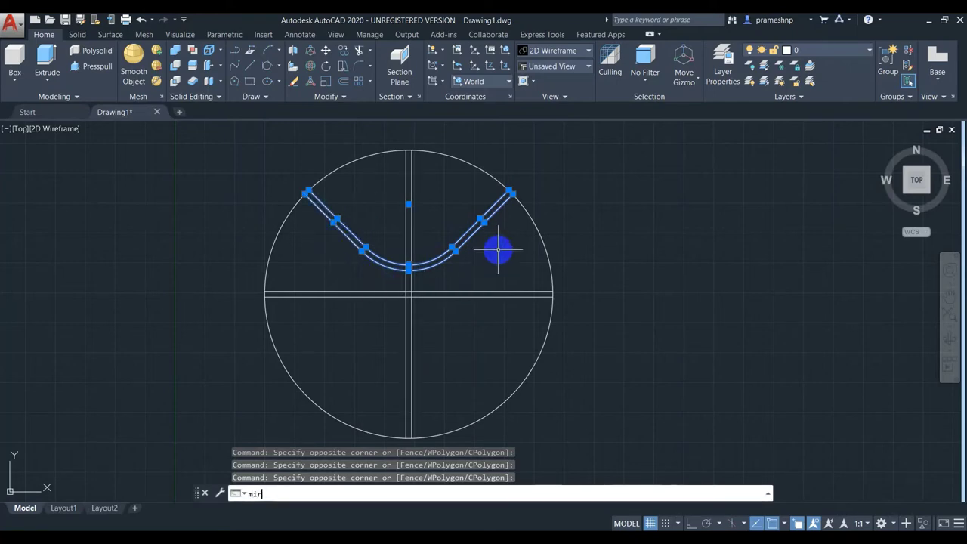
text(r)
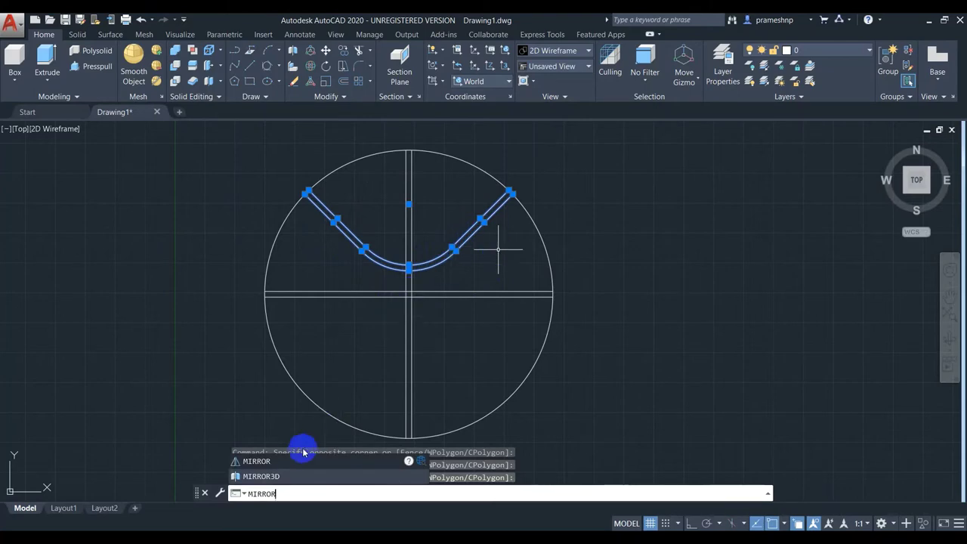
click(287, 464)
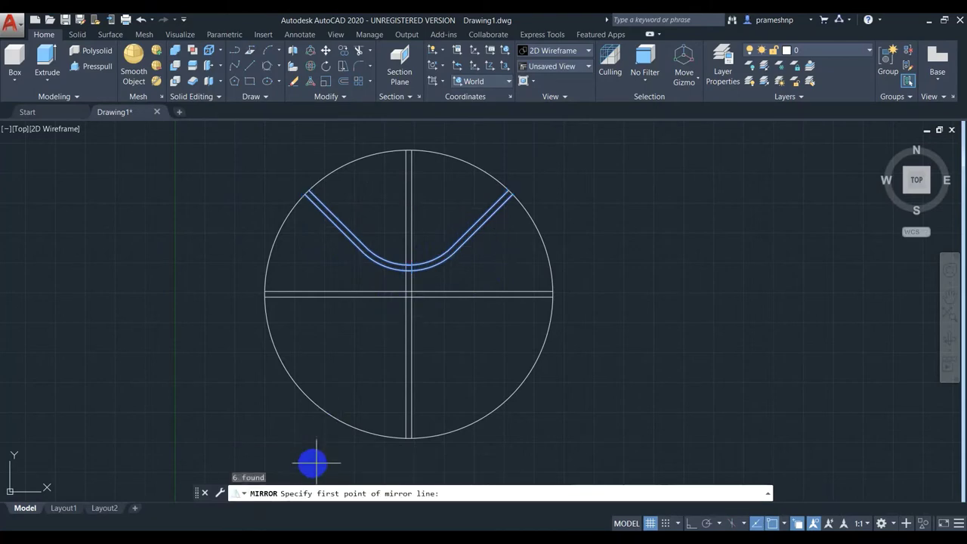
click(408, 295)
click(468, 296)
key(Return)
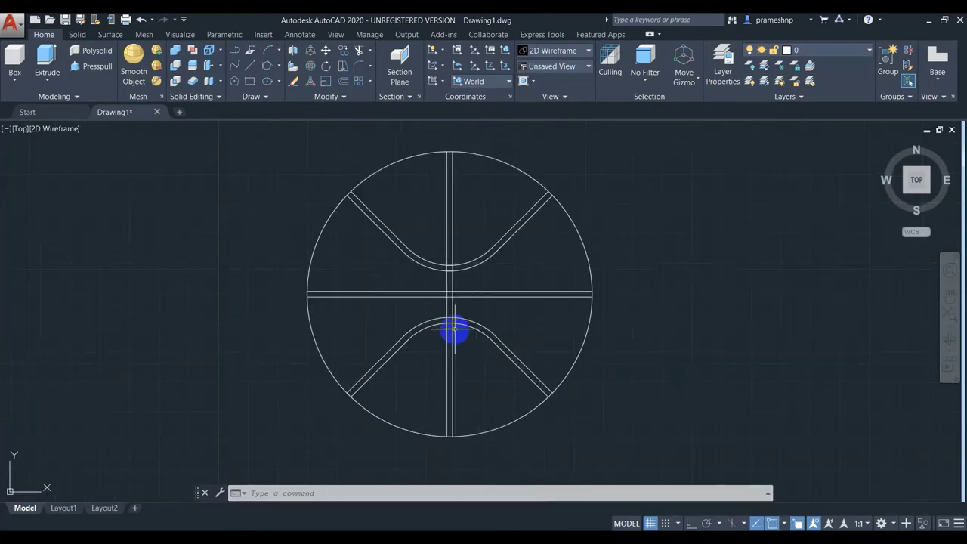
scroll(451, 328, up, 5)
Trim the arcs where they cross the vertical band, using all objects as cutting edges.
text(tr)
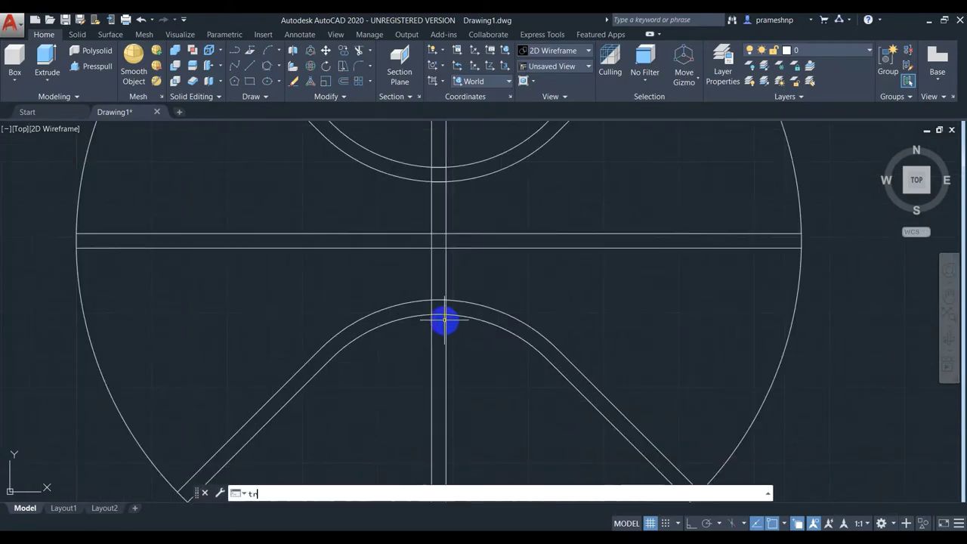
key(Return)
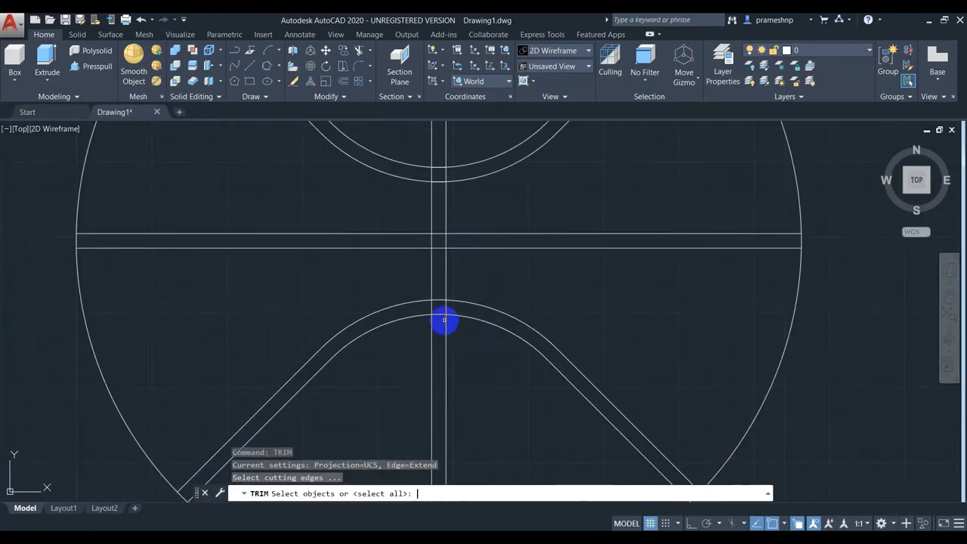
key(Return)
scroll(440, 325, up, 3)
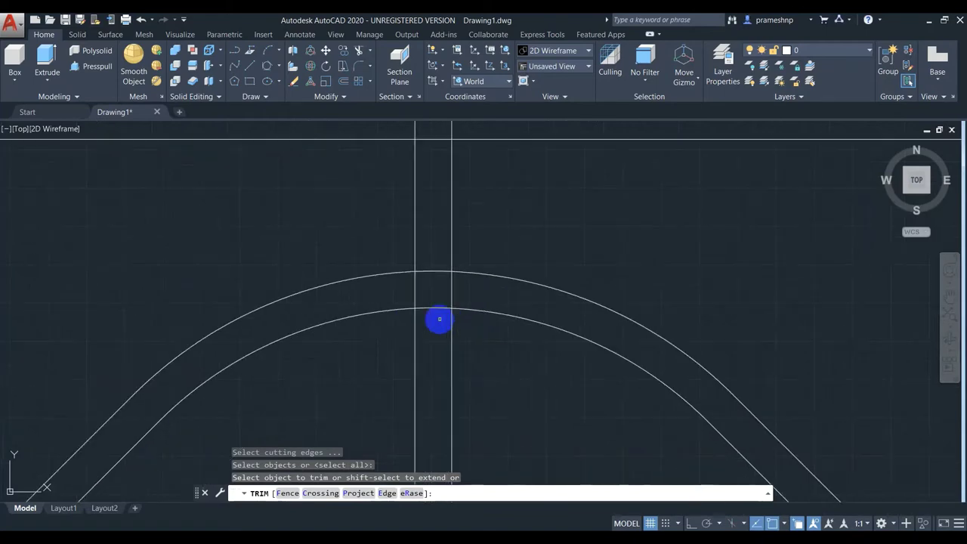
scroll(438, 319, up, 3)
drag(429, 320, 428, 240)
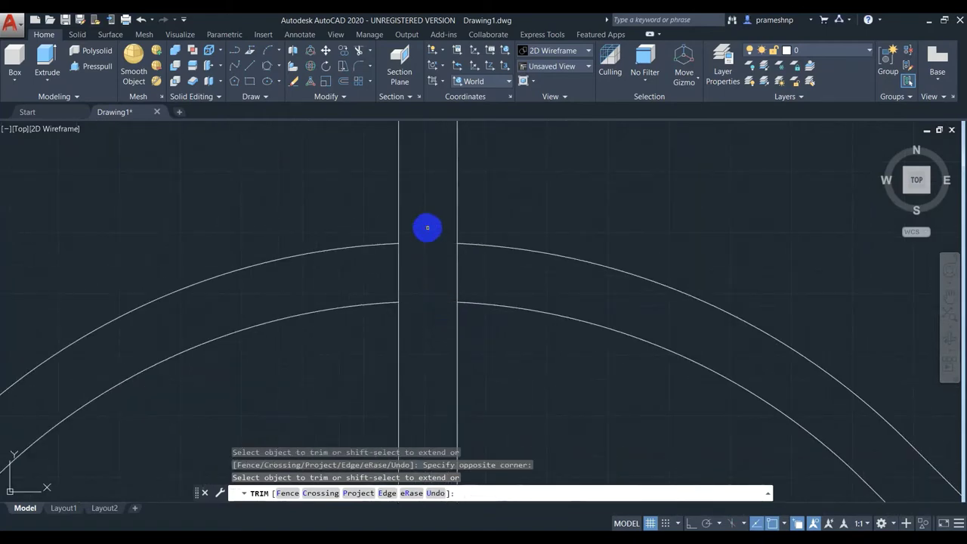
click(375, 273)
click(475, 278)
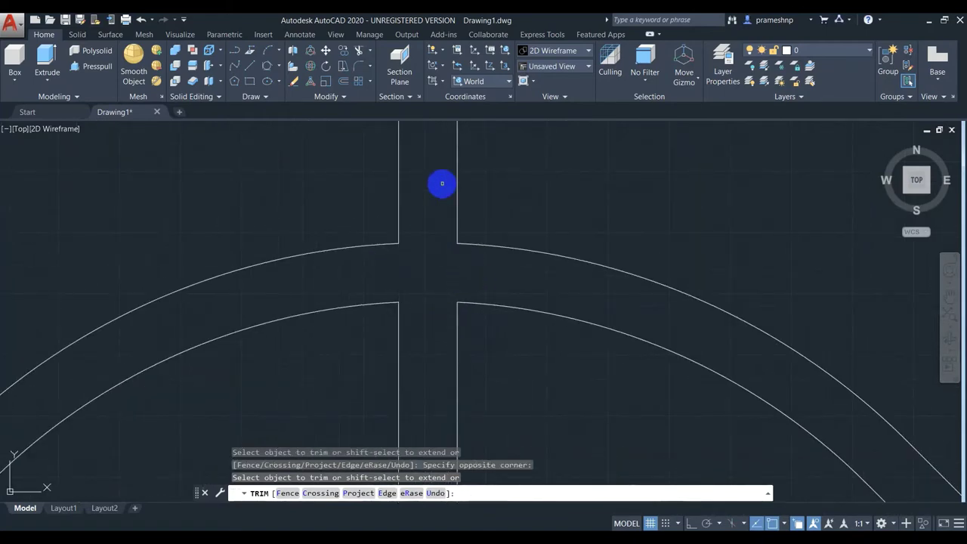
Trim the vertical segments lying between the horizontal band lines.
middle_drag(440, 204, 410, 419)
click(350, 212)
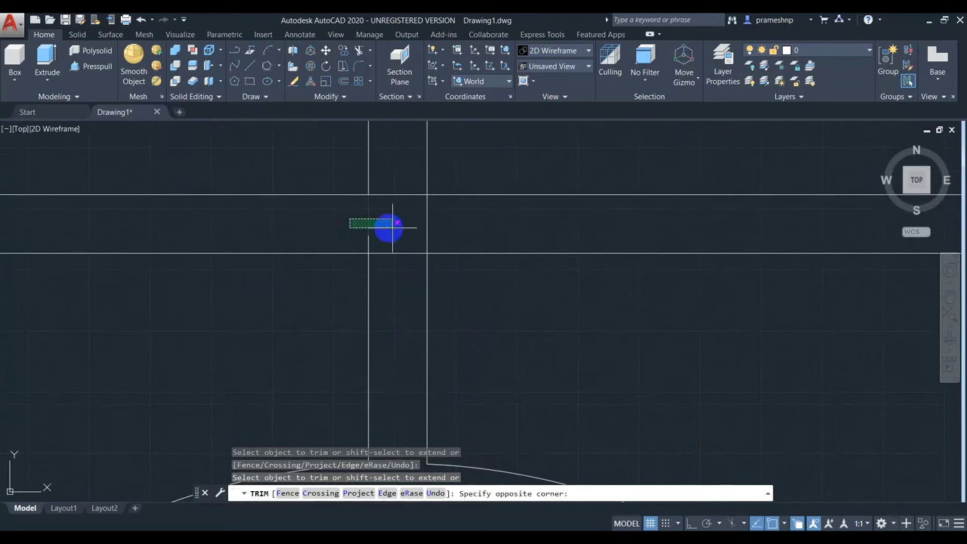
click(388, 227)
click(395, 175)
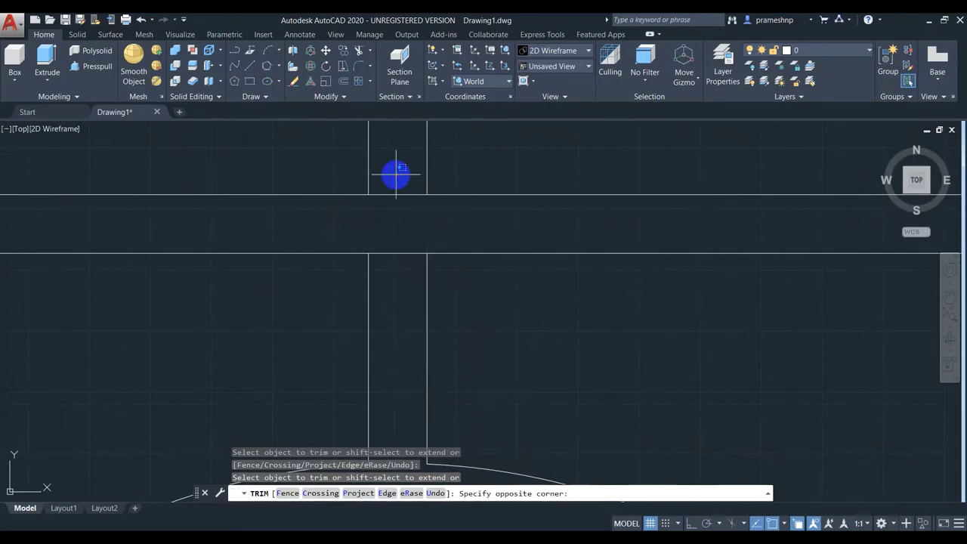
click(403, 300)
scroll(427, 217, down, 4)
scroll(426, 204, down, 1)
scroll(426, 184, up, 2)
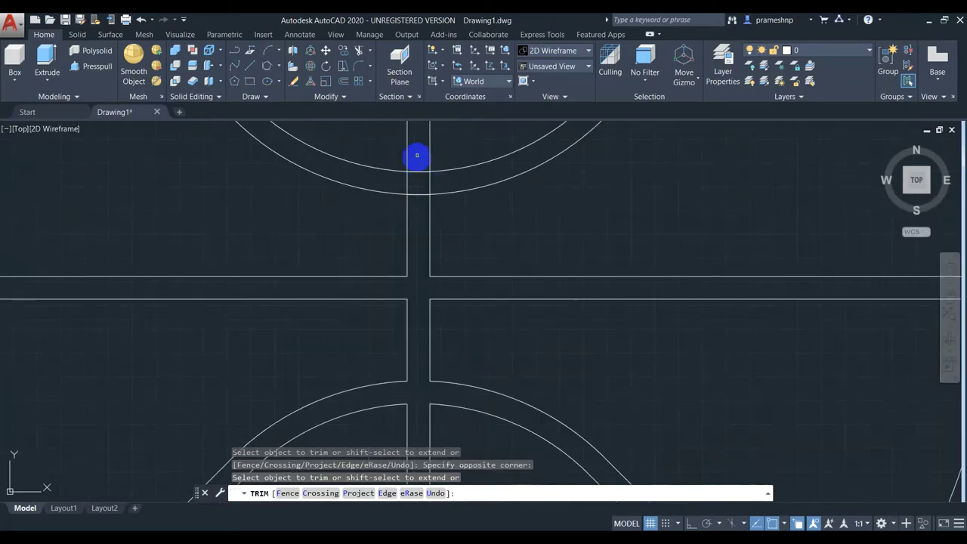
Trim the remaining segments at the upper arc crossing and end the trim.
click(420, 175)
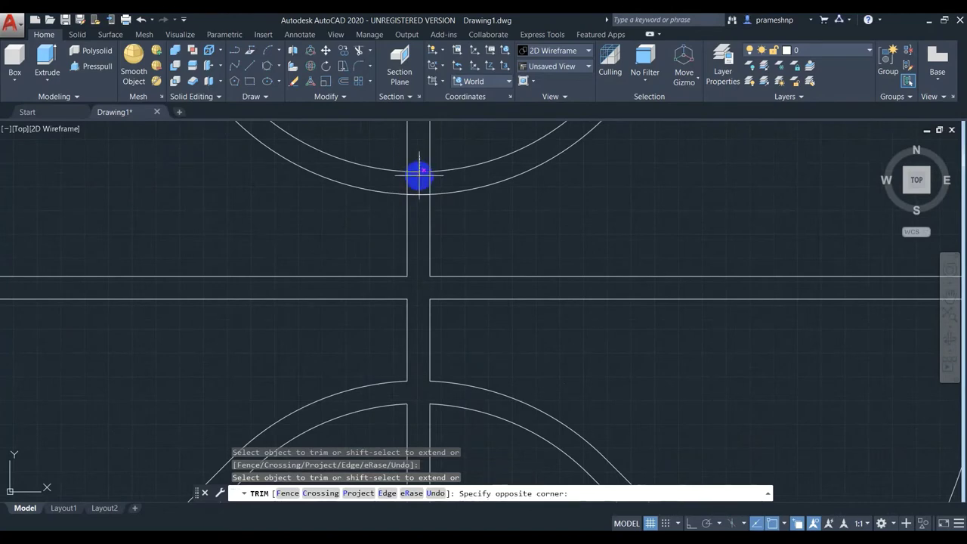
click(416, 214)
click(440, 183)
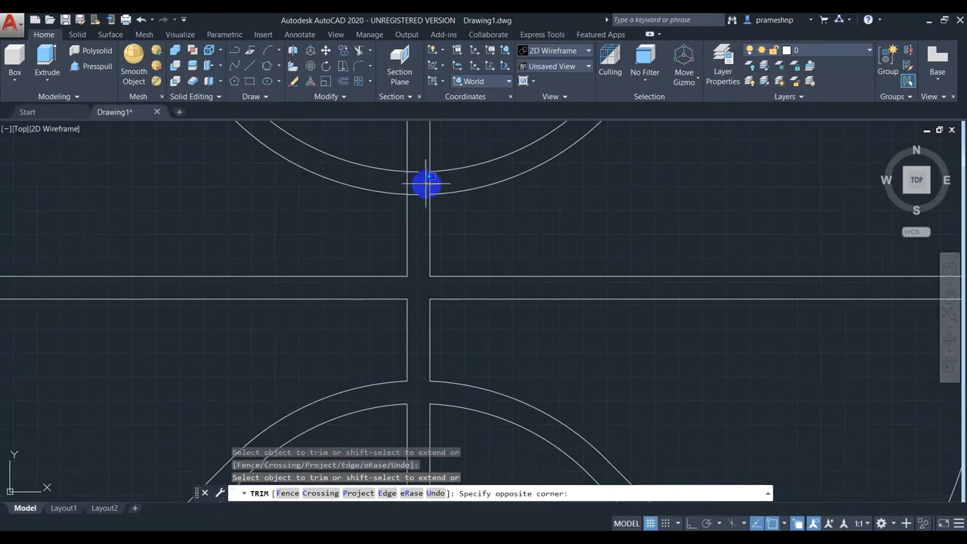
click(381, 178)
click(412, 176)
click(417, 193)
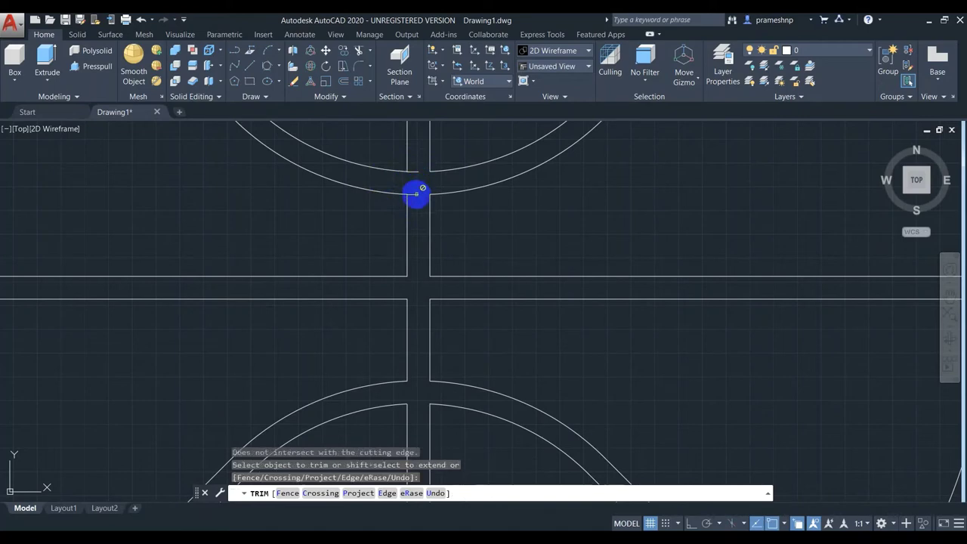
scroll(412, 193, up, 4)
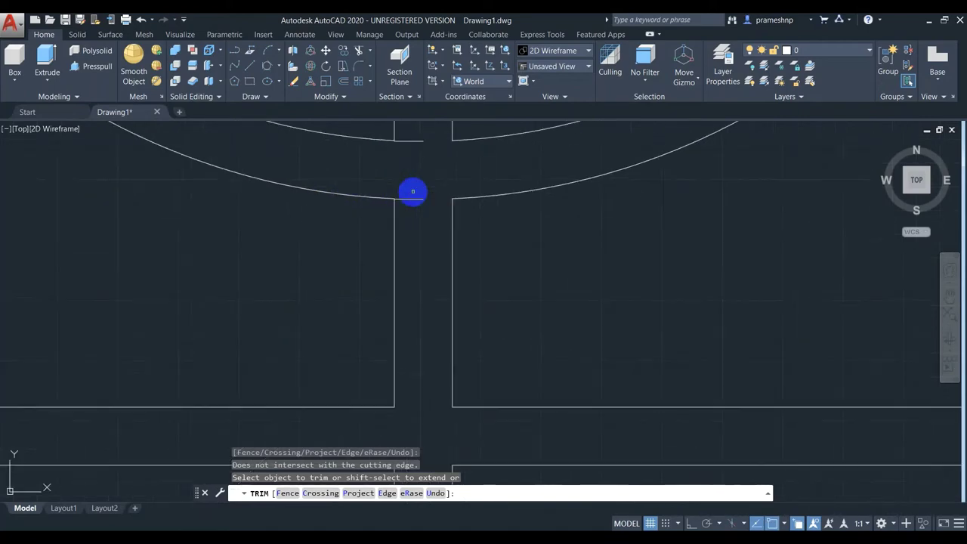
key(Return)
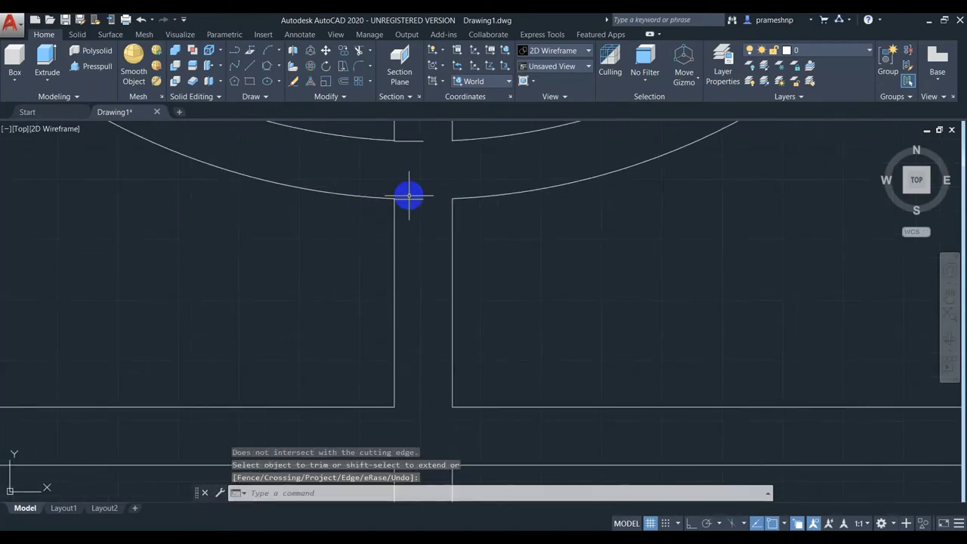
Remove the two leftover short segments between the seam lines.
click(409, 199)
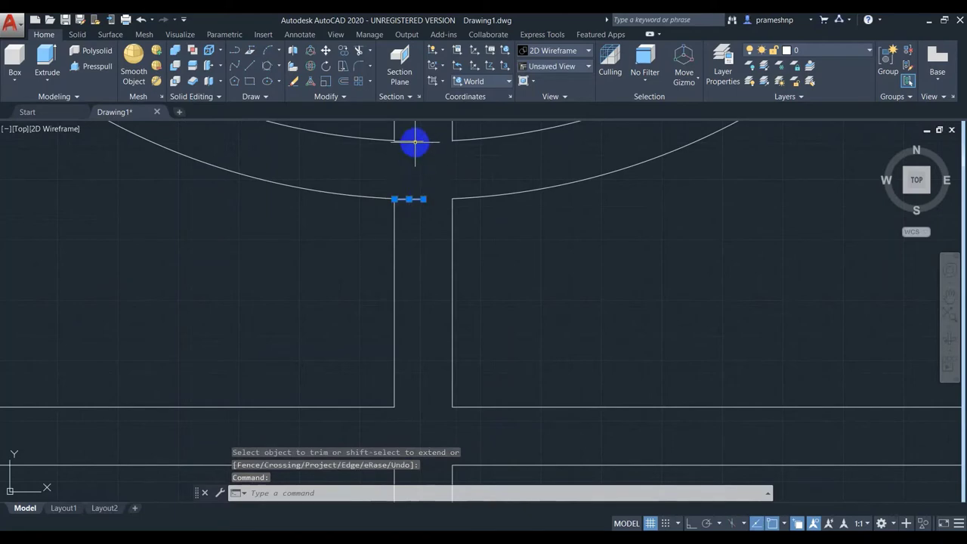
click(414, 140)
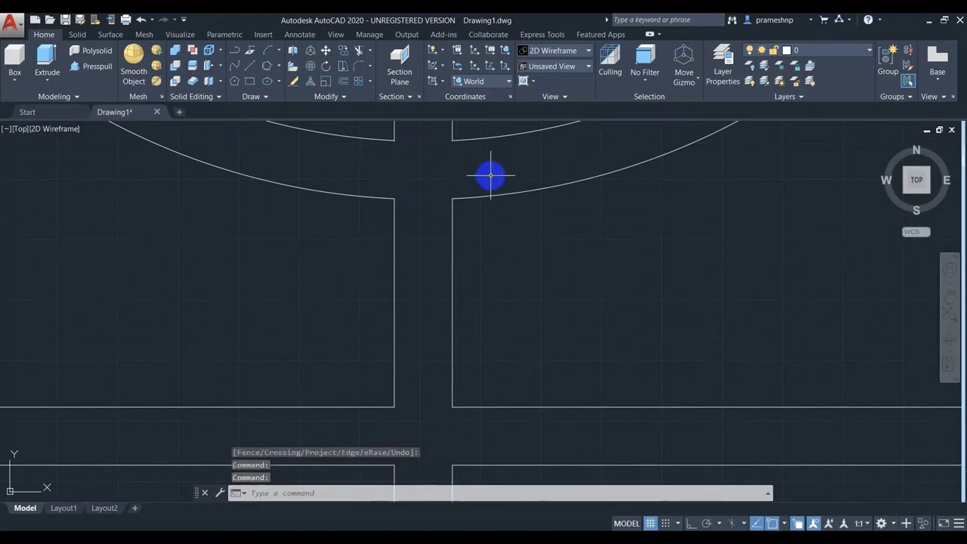
key(Escape)
Set up FILLET with a radius of 4 and multiple mode on.
scroll(457, 215, down, 5)
scroll(453, 222, down, 5)
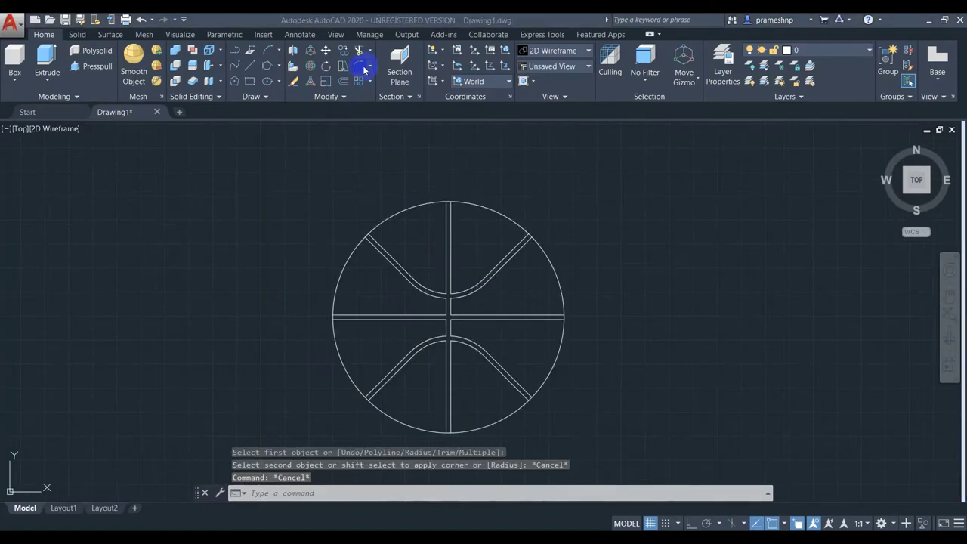
click(527, 452)
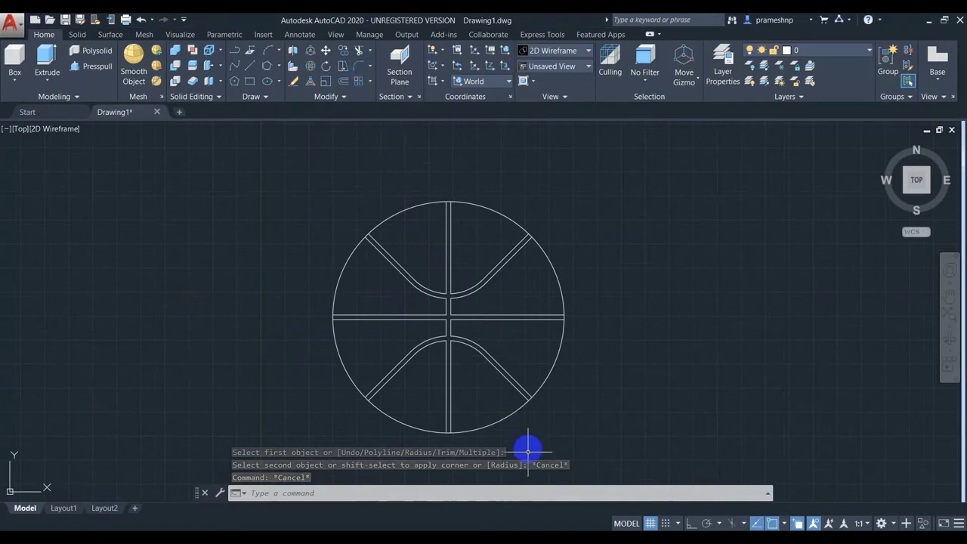
click(359, 68)
click(466, 493)
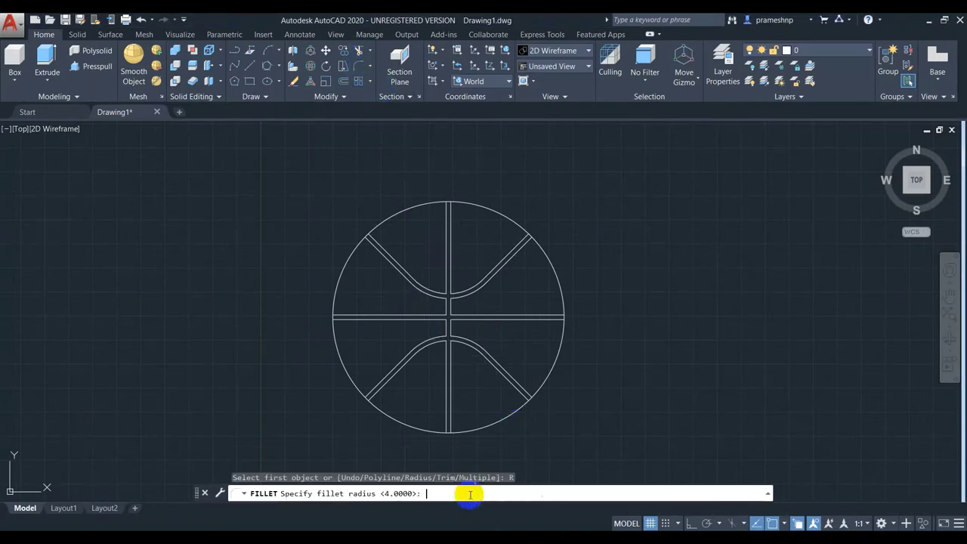
text(4)
key(Return)
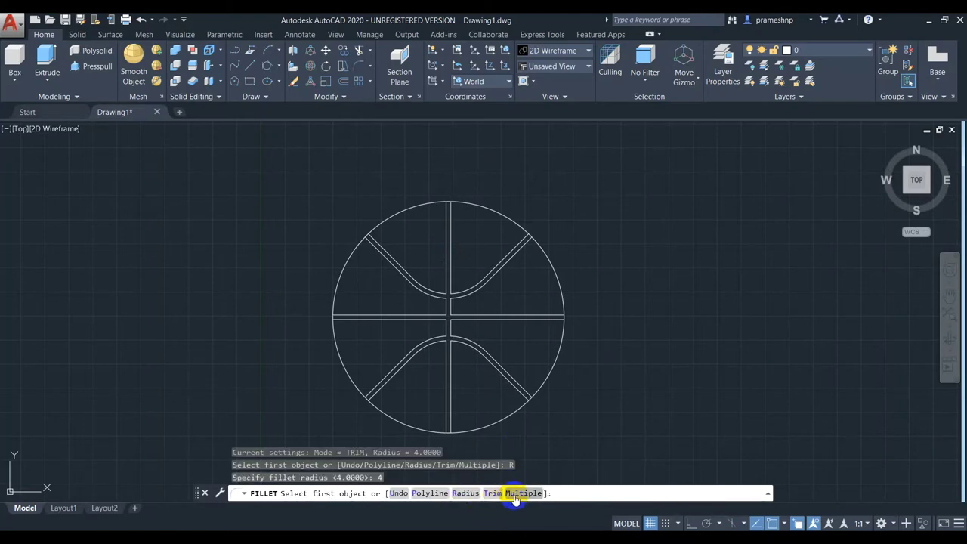
click(514, 492)
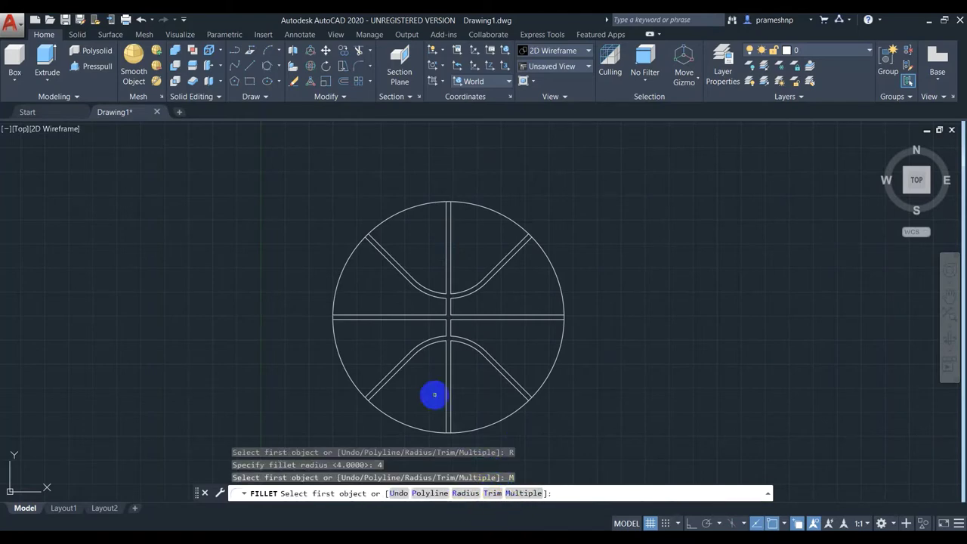
scroll(450, 282, up, 7)
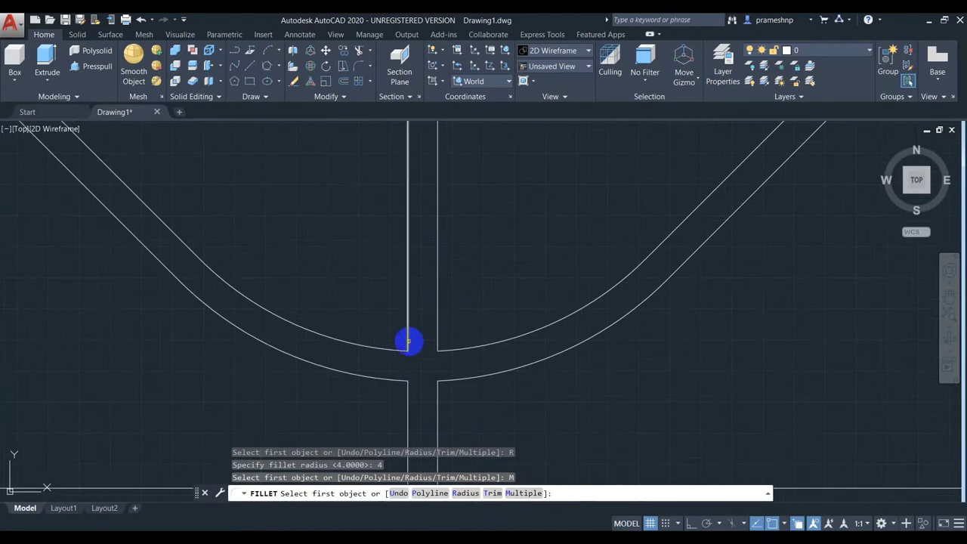
Fillet the four corners where the vertical seam lines meet the lower arc.
click(405, 340)
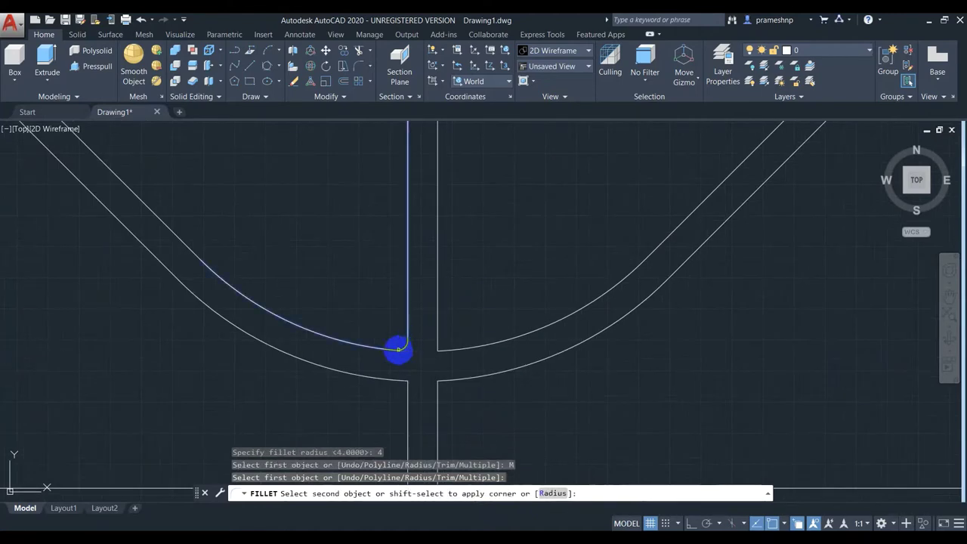
click(398, 349)
click(398, 380)
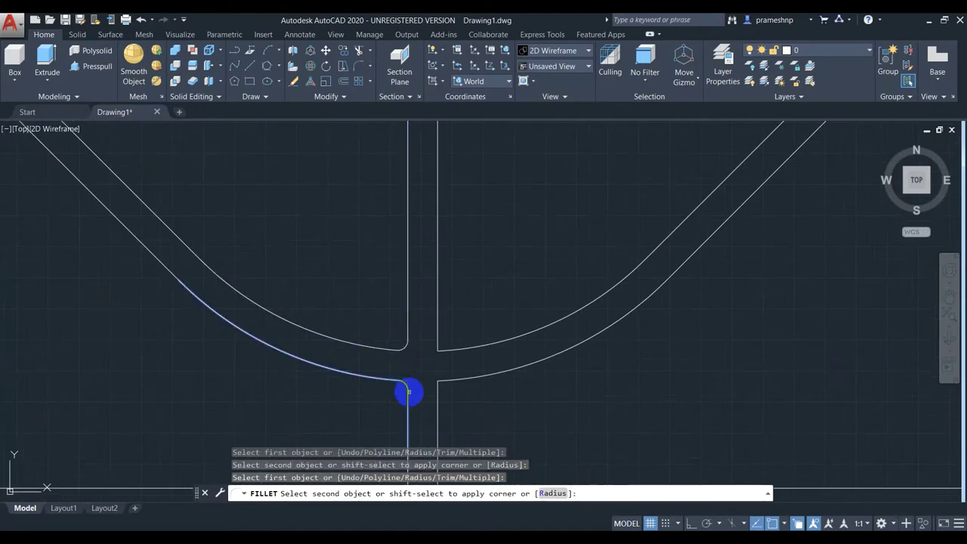
click(408, 393)
click(436, 395)
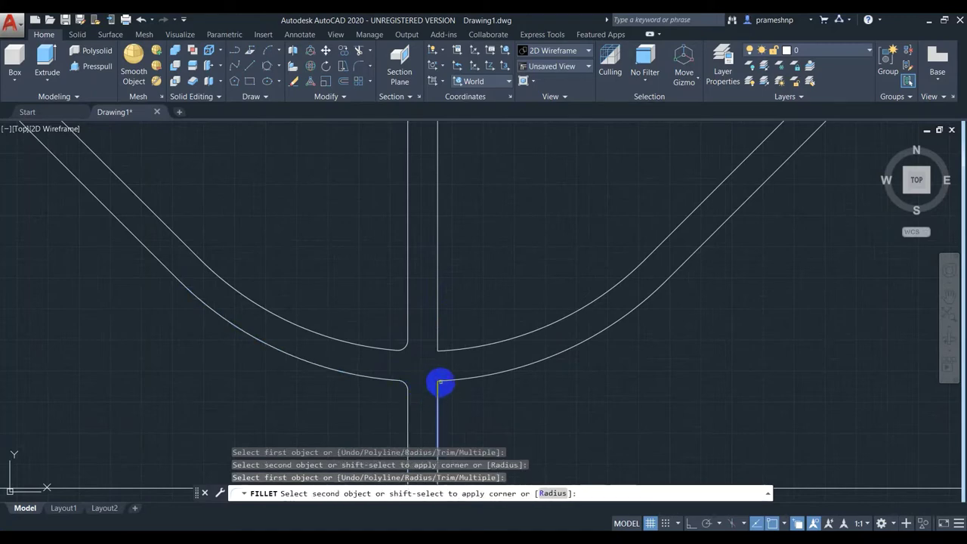
click(443, 382)
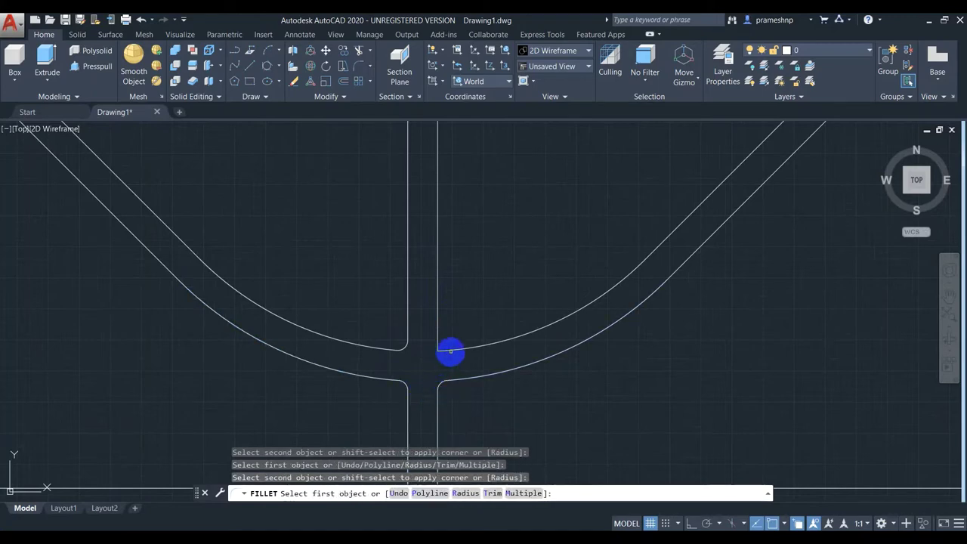
click(450, 349)
click(438, 337)
Fillet all four corners of the central crossing of vertical and horizontal bands.
scroll(438, 352, down, 1)
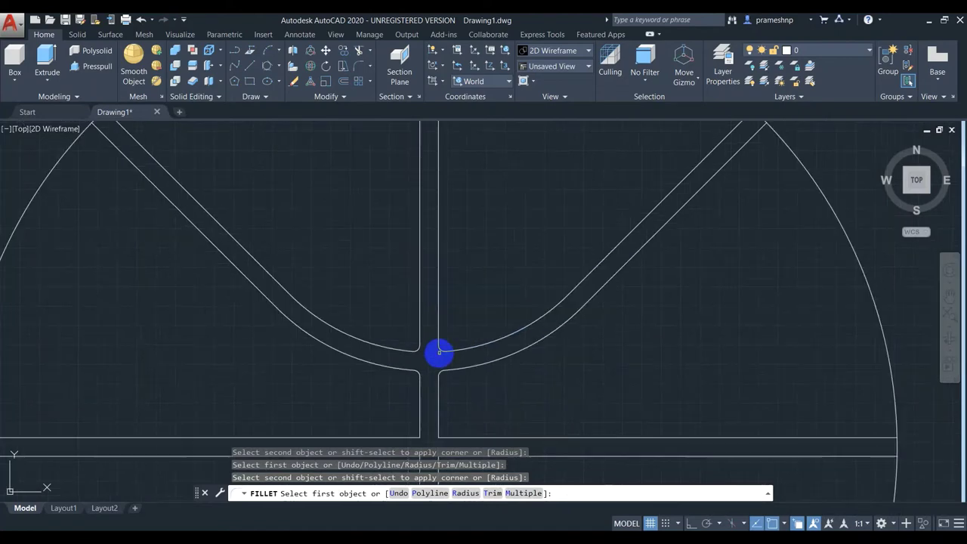
scroll(434, 370, down, 3)
scroll(434, 370, up, 2)
scroll(442, 390, up, 3)
scroll(438, 367, up, 2)
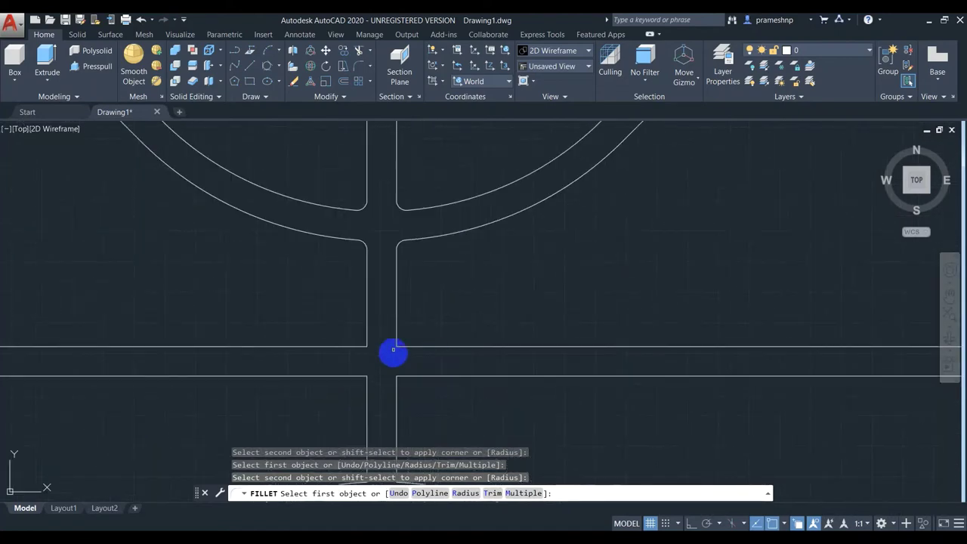
middle_drag(412, 320, 400, 211)
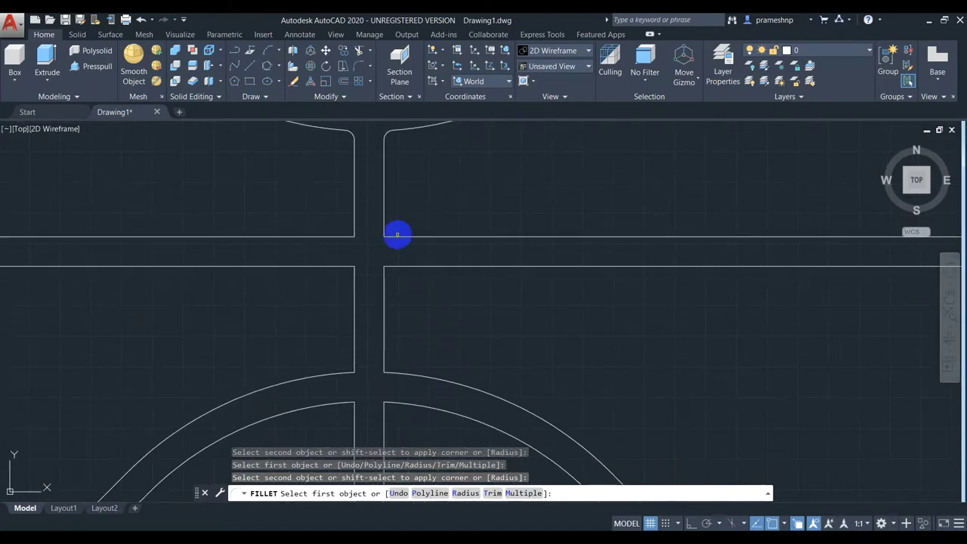
click(396, 234)
click(383, 216)
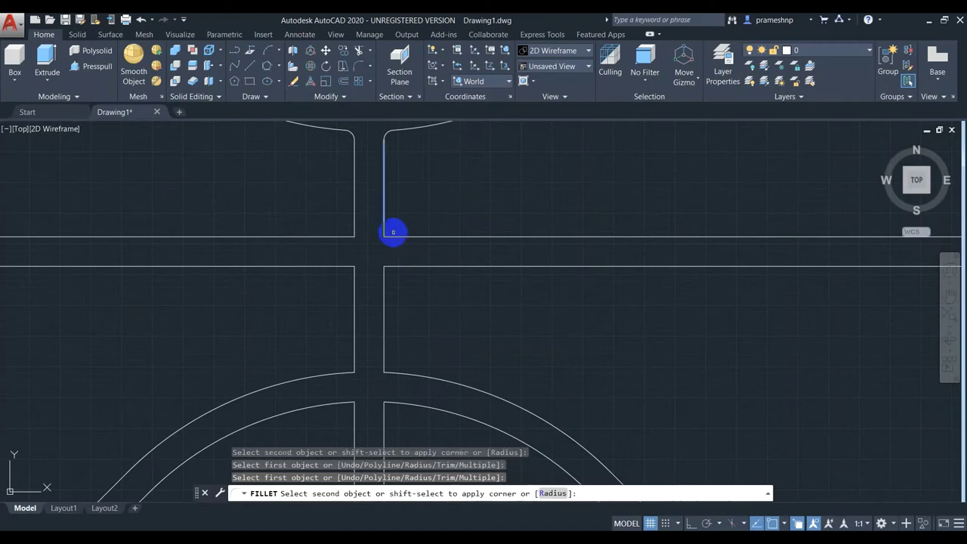
click(393, 236)
click(396, 266)
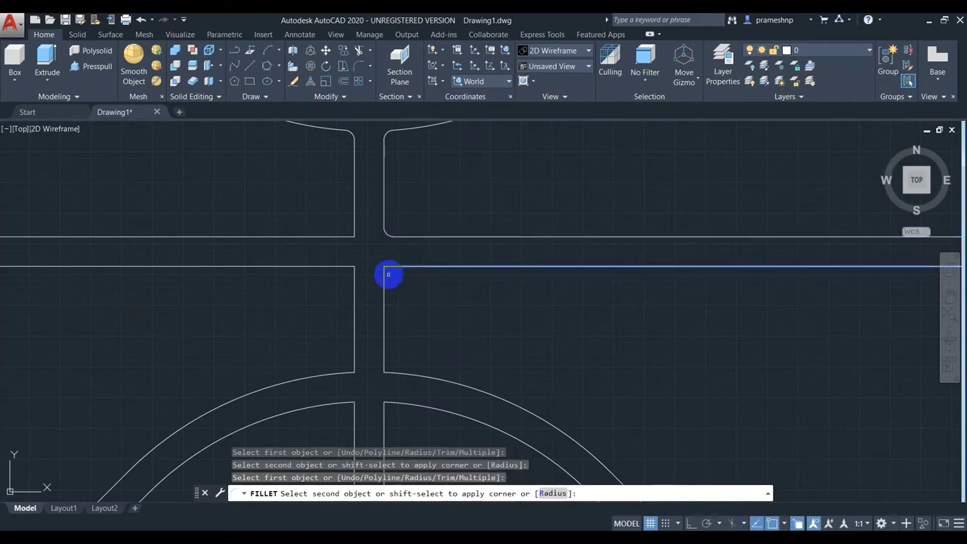
click(383, 284)
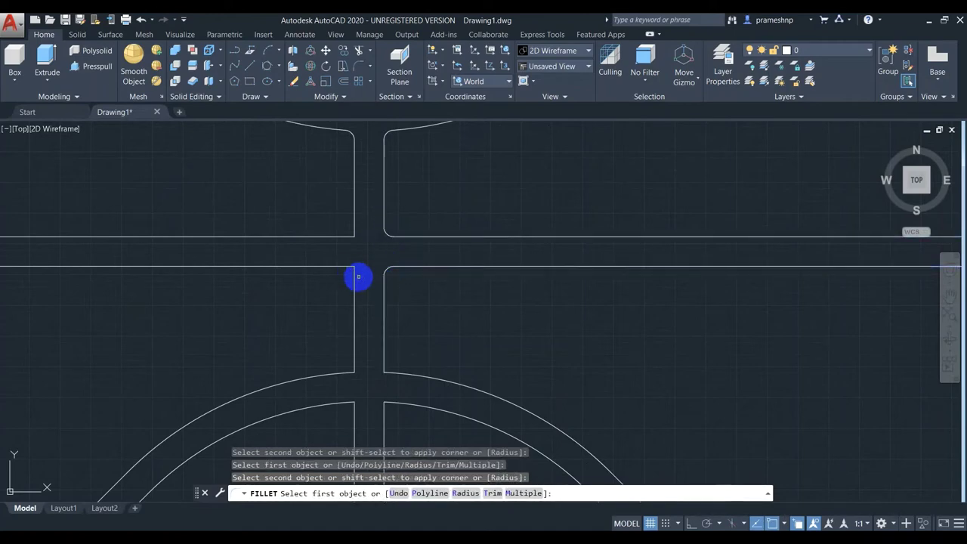
click(354, 281)
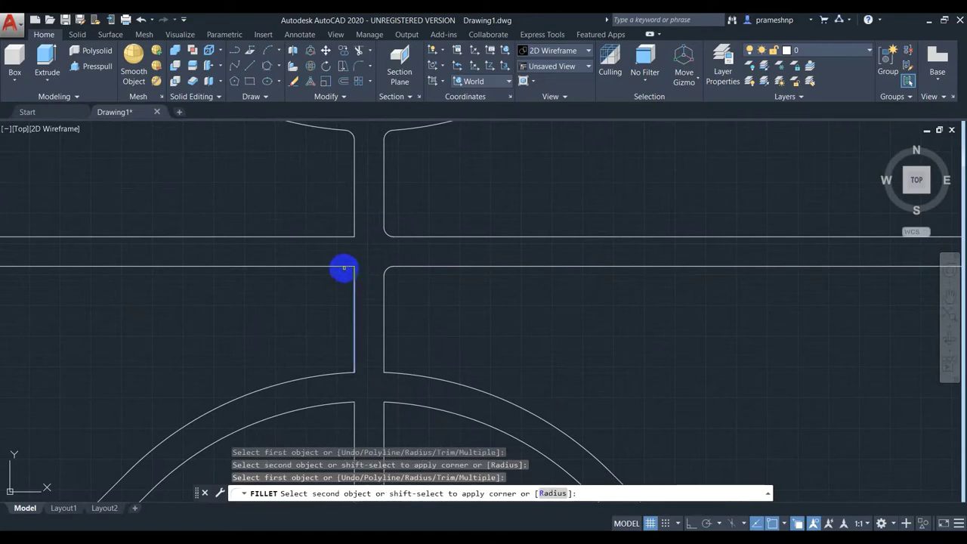
click(344, 266)
click(343, 236)
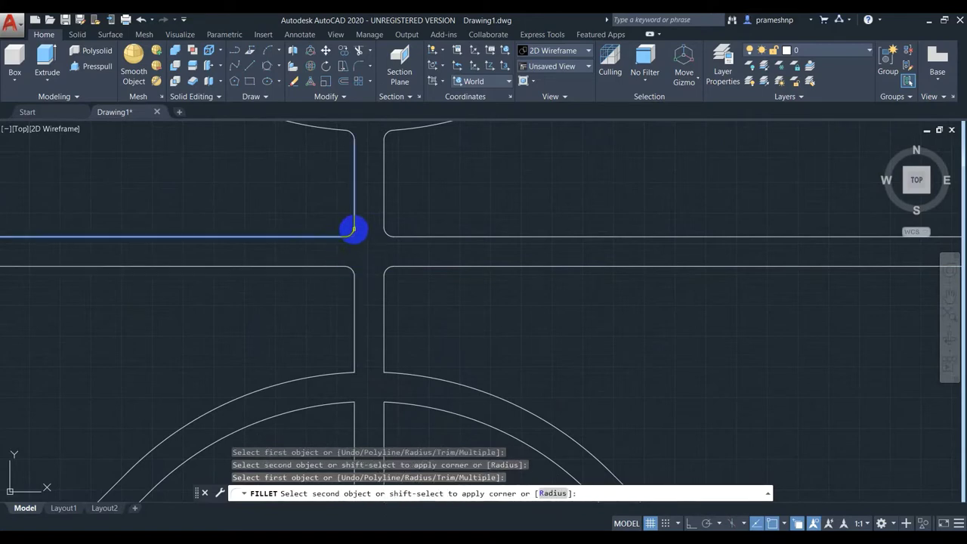
click(353, 229)
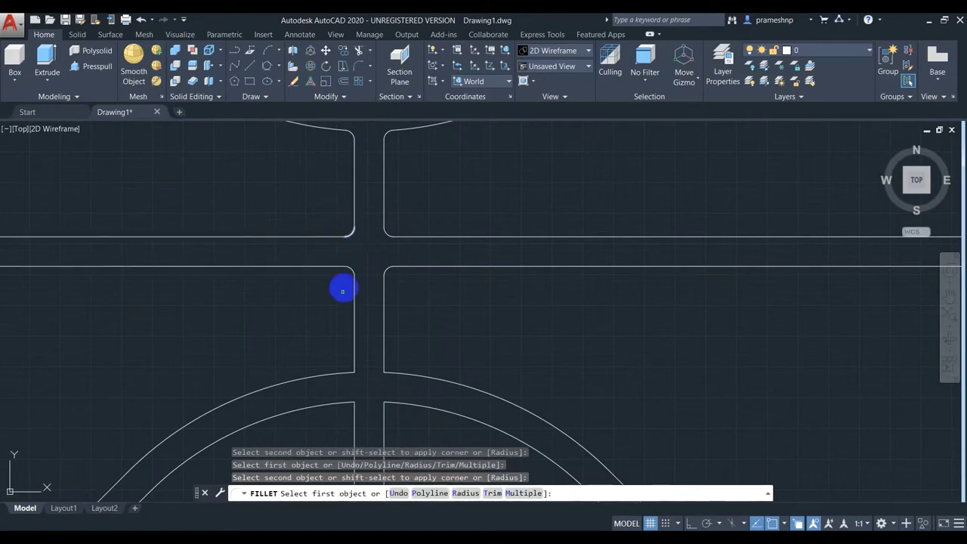
Fillet the remaining arc-to-vertical-line corners, then end the fillet command.
click(342, 372)
click(353, 359)
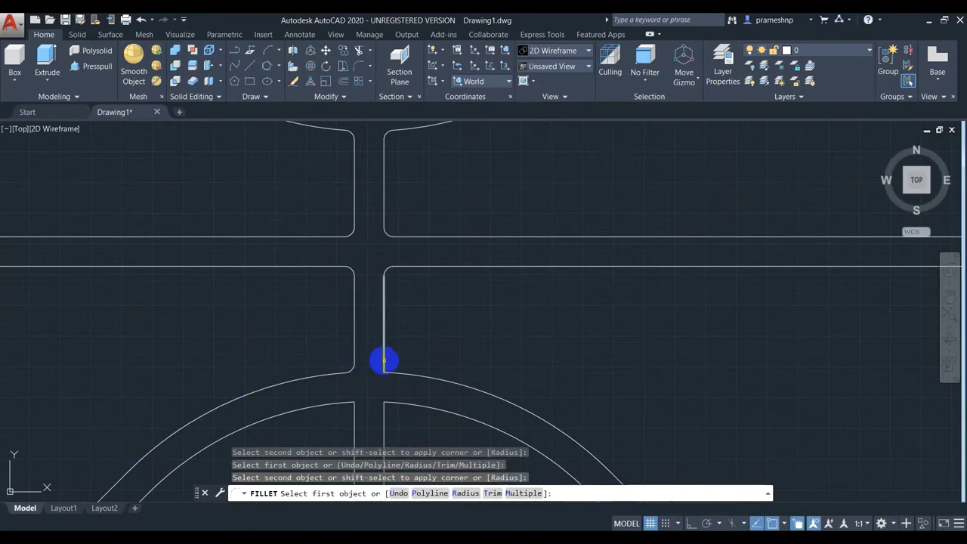
click(383, 361)
click(395, 372)
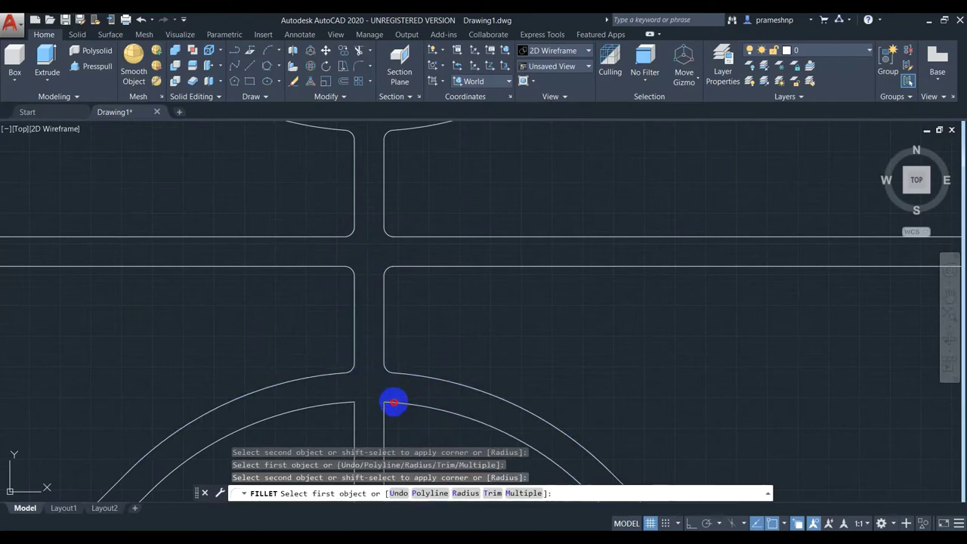
click(393, 402)
click(383, 410)
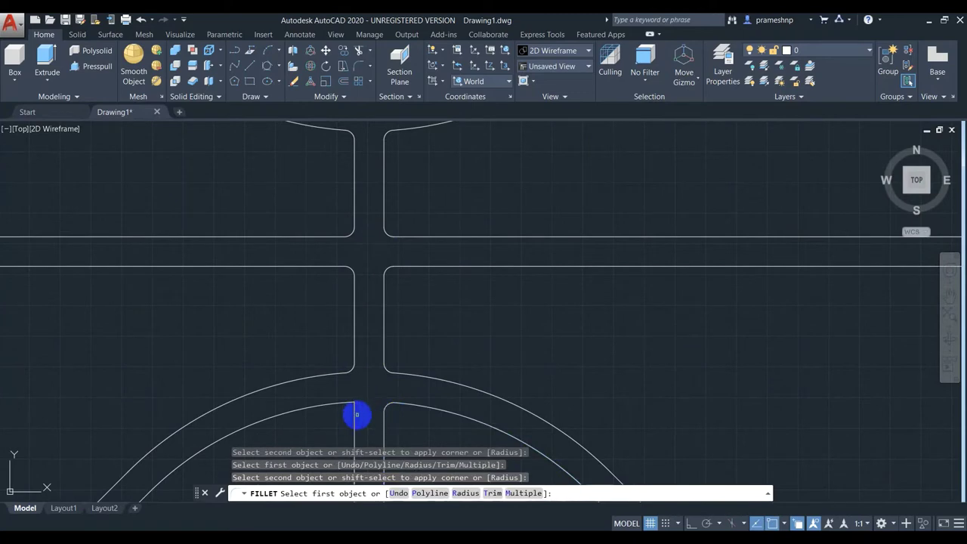
click(355, 414)
click(340, 405)
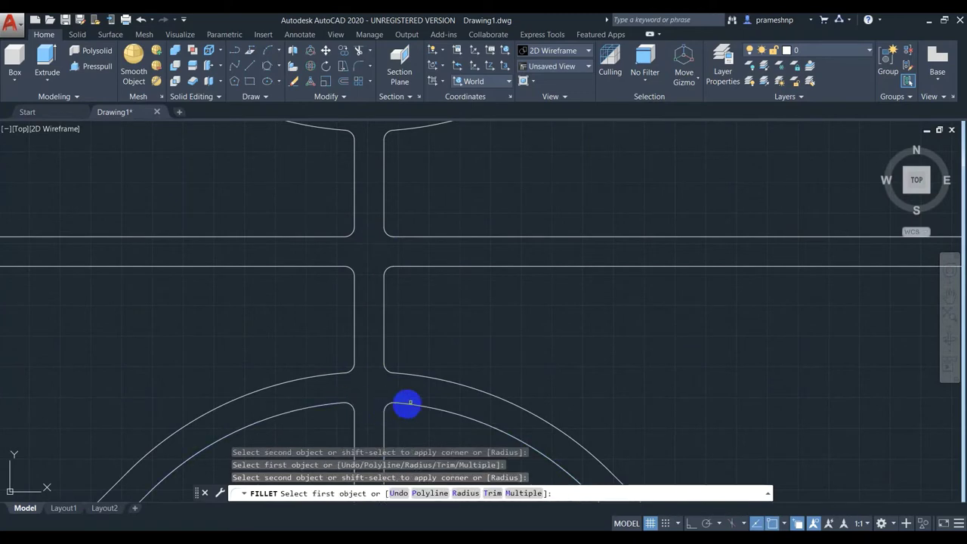
right_click(448, 338)
click(461, 340)
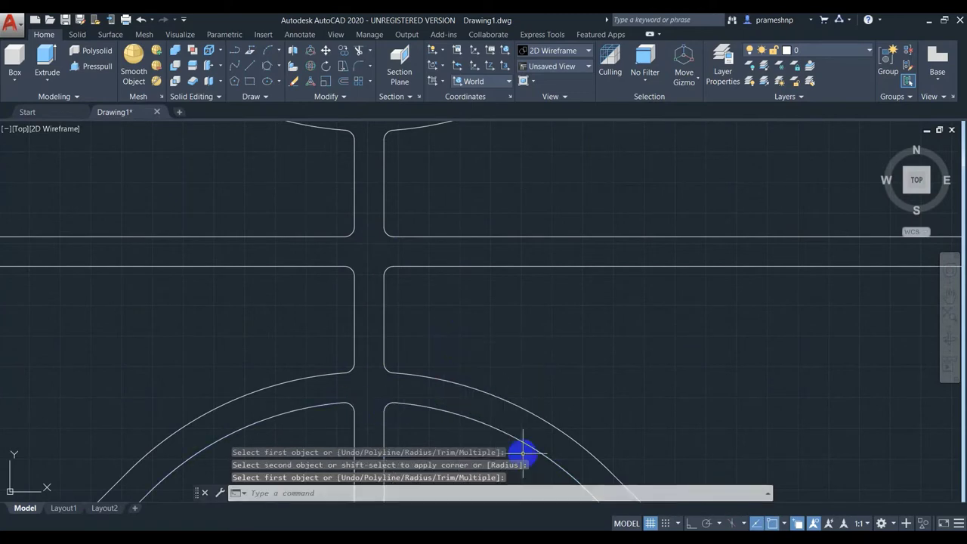
scroll(495, 360, down, 7)
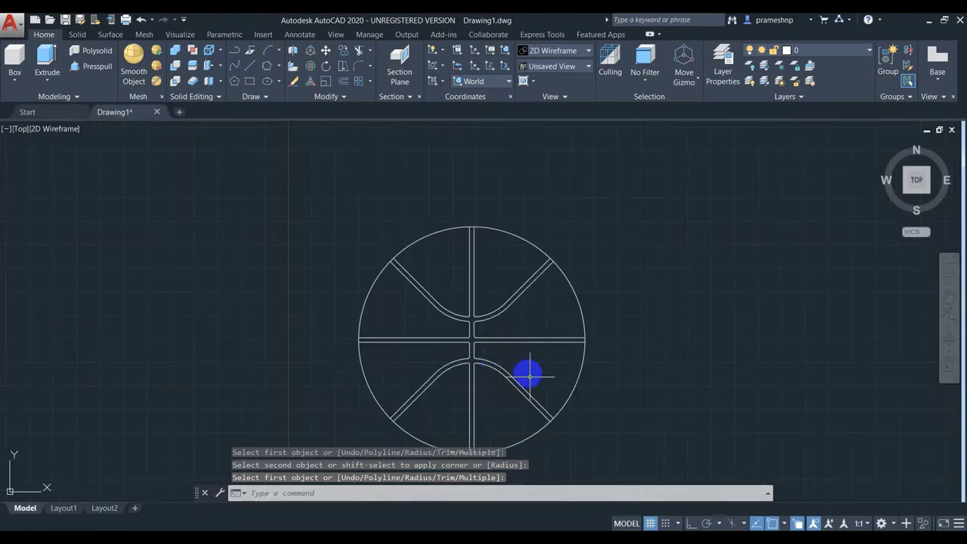
Create a boundary polyline with BPOLY by picking a point at the ball's centre.
middle_drag(577, 491, 518, 457)
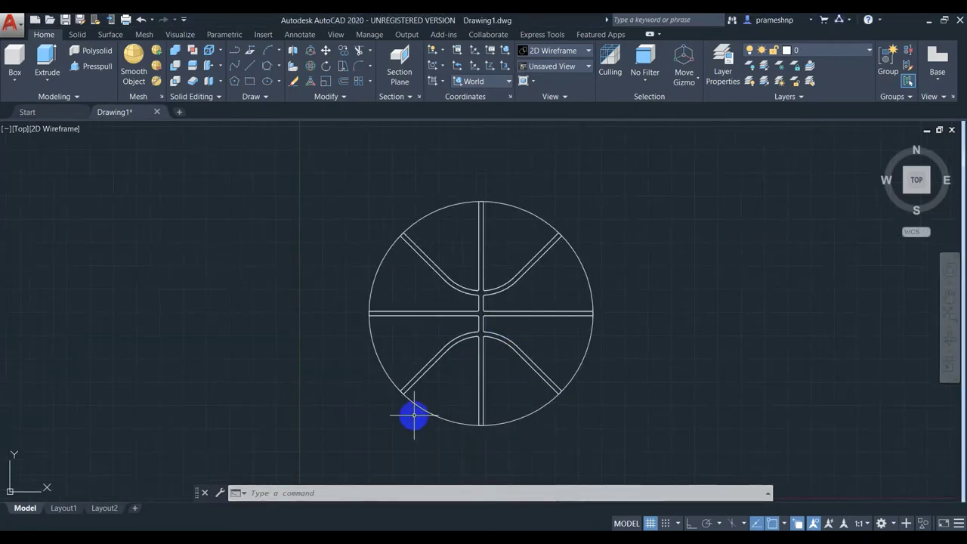
text(bpol)
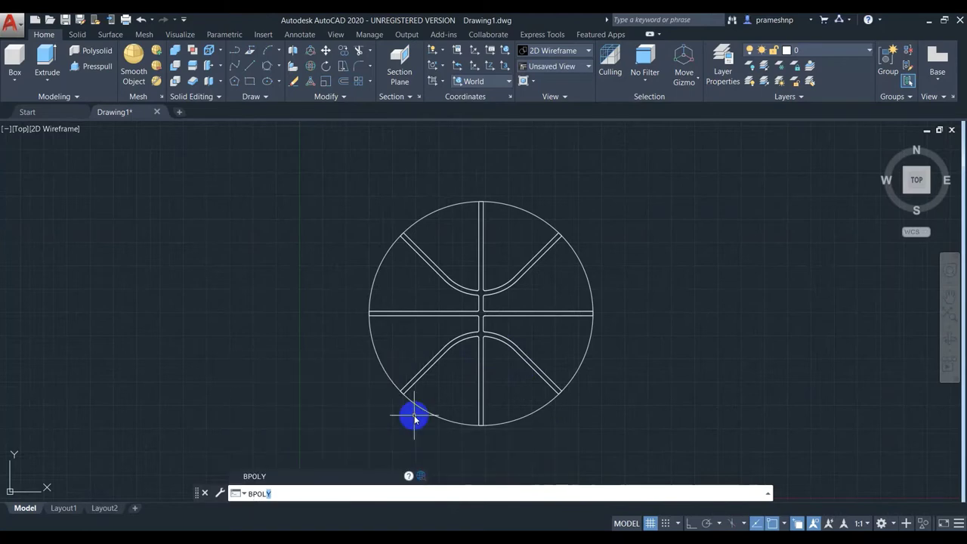
click(257, 486)
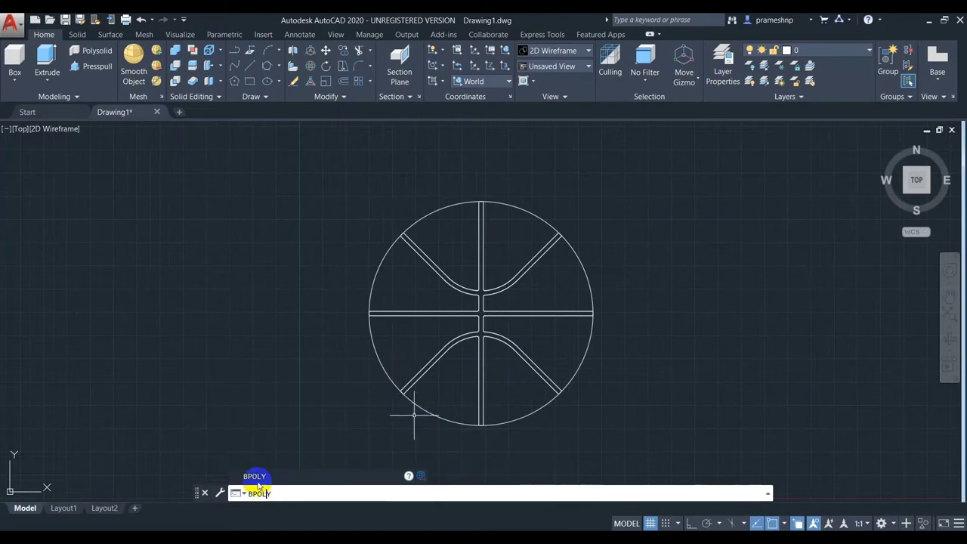
click(22, 53)
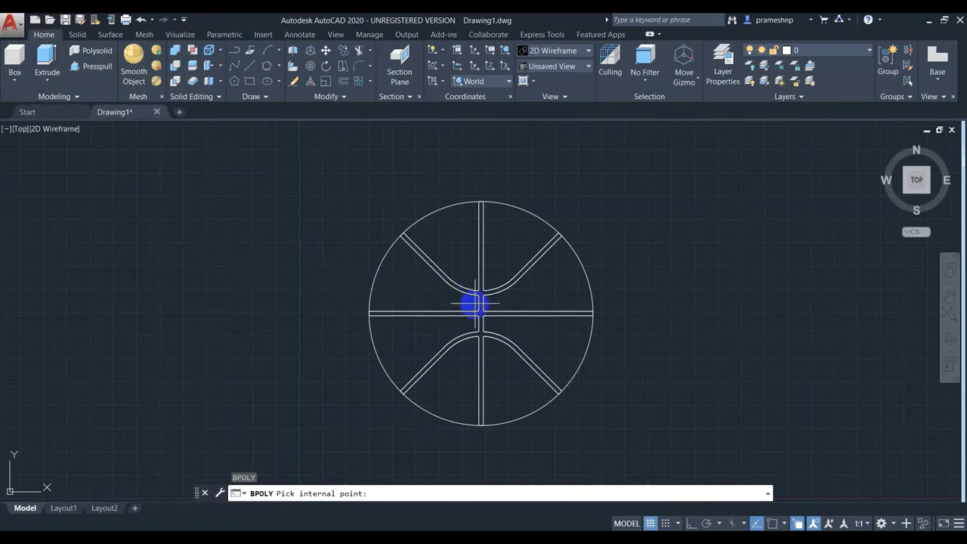
scroll(487, 310, up, 5)
click(467, 326)
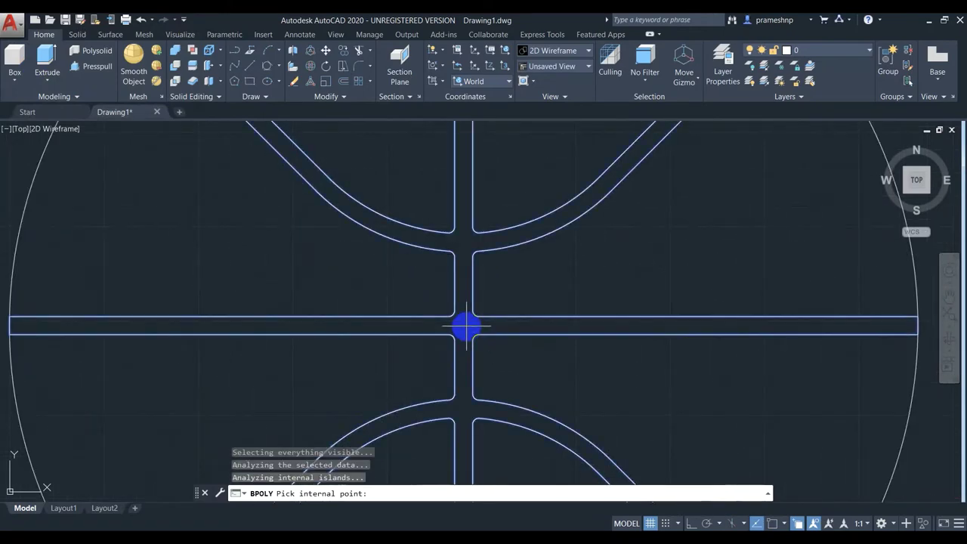
scroll(467, 325, down, 4)
scroll(466, 321, down, 2)
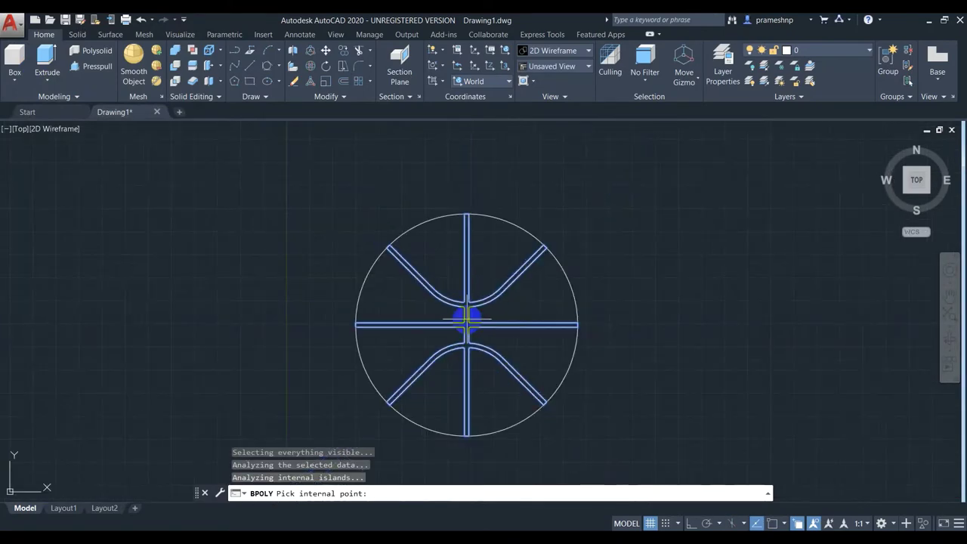
key(Return)
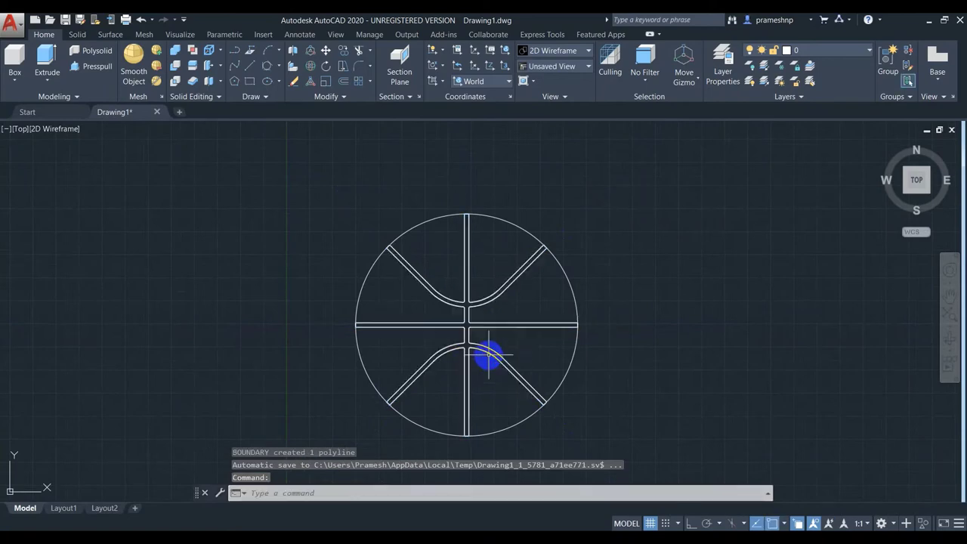
Launch the LINE command.
scroll(424, 204, up, 4)
key(l)
key(Return)
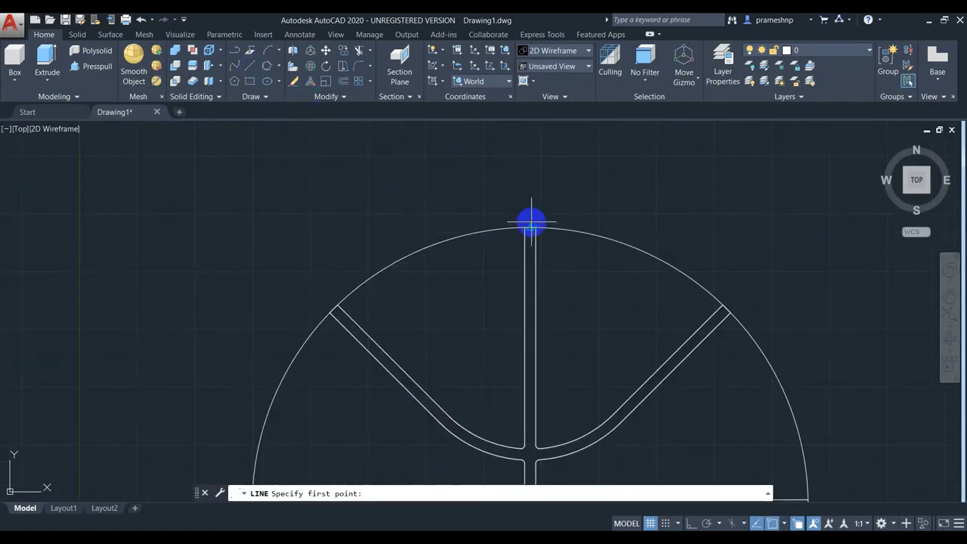
Draw a line starting at the top of the circle.
click(530, 226)
scroll(522, 283, down, 5)
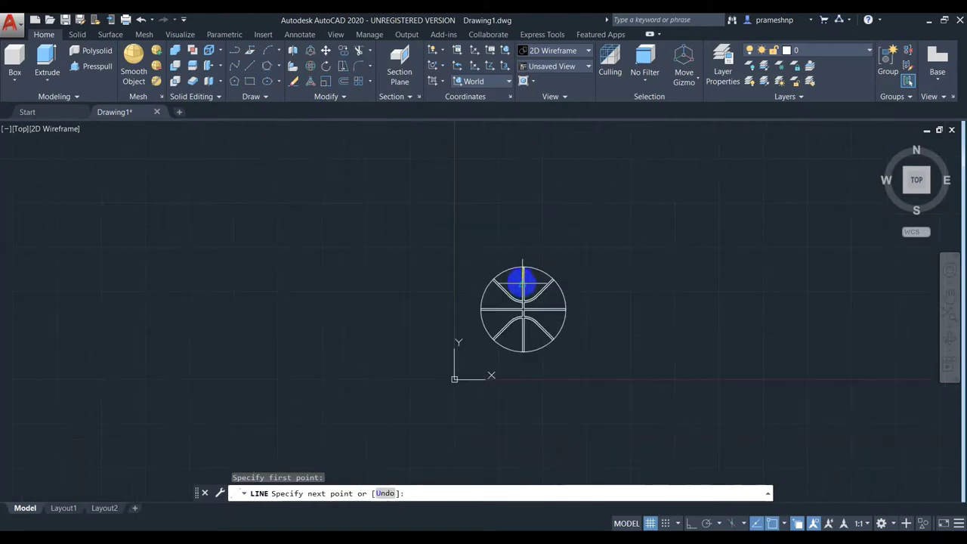
scroll(523, 308, up, 6)
scroll(506, 292, up, 2)
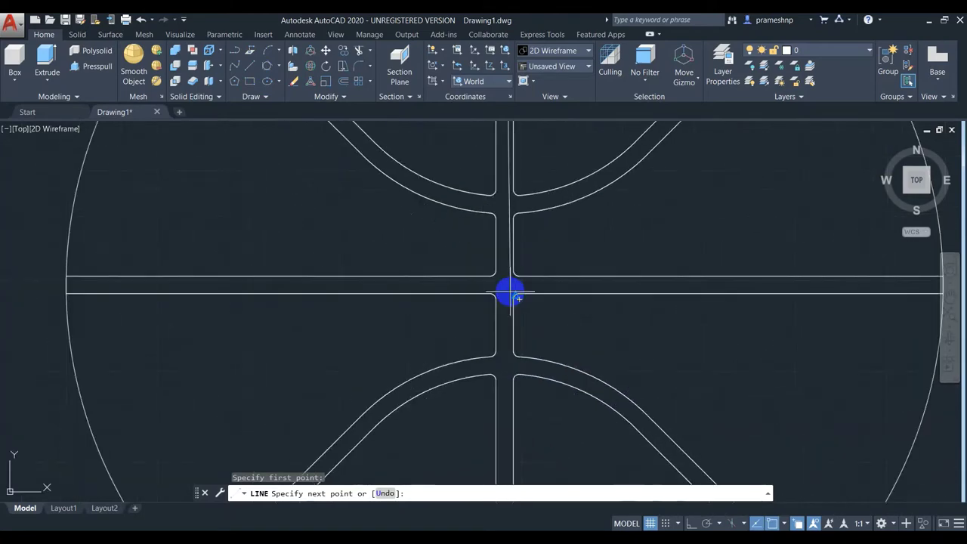
scroll(507, 289, up, 1)
scroll(506, 287, up, 1)
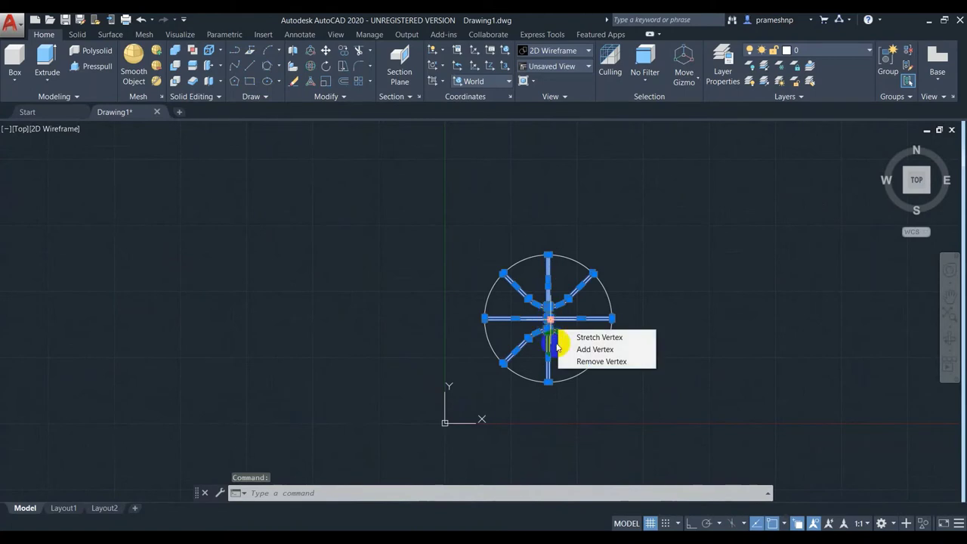
Move the groove boundary and line from the ball's centre to the right.
text(mo)
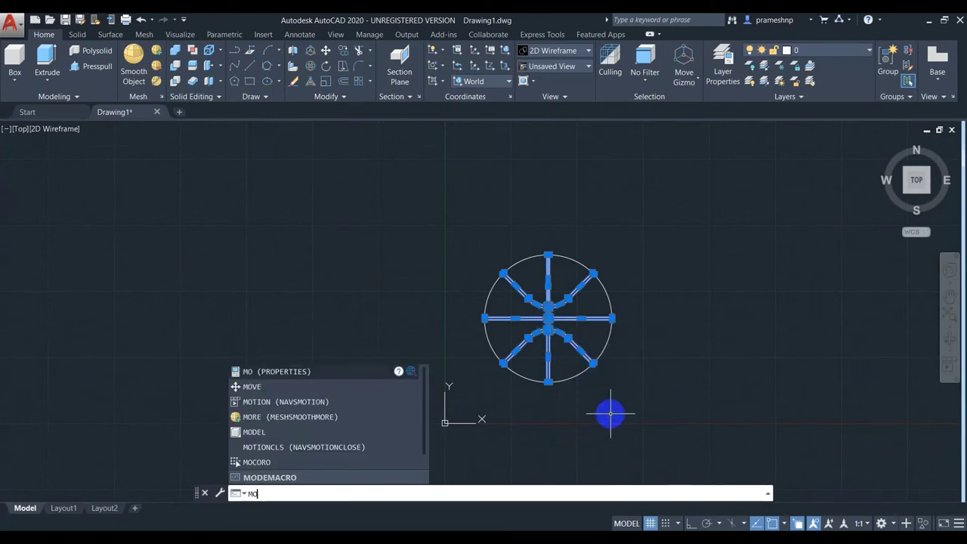
click(289, 393)
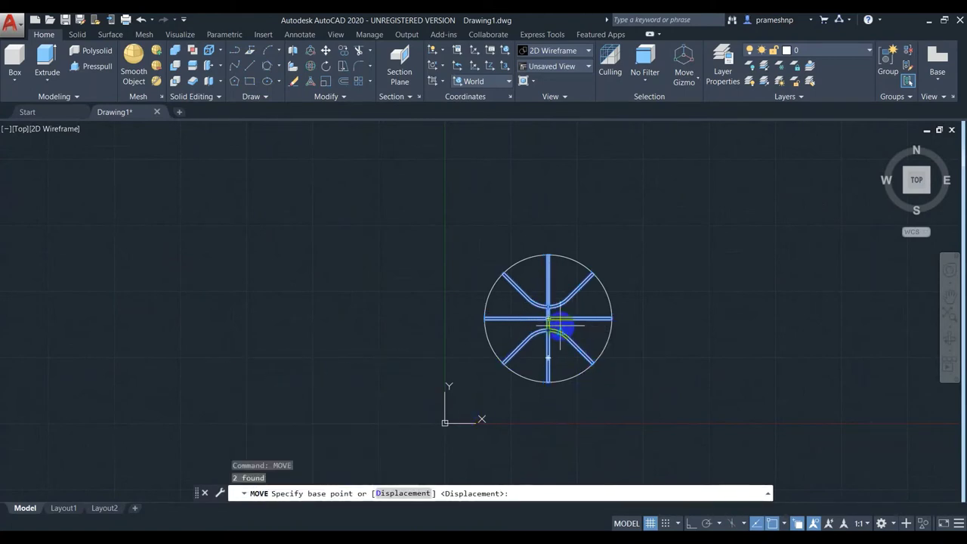
scroll(549, 318, up, 2)
scroll(577, 313, up, 2)
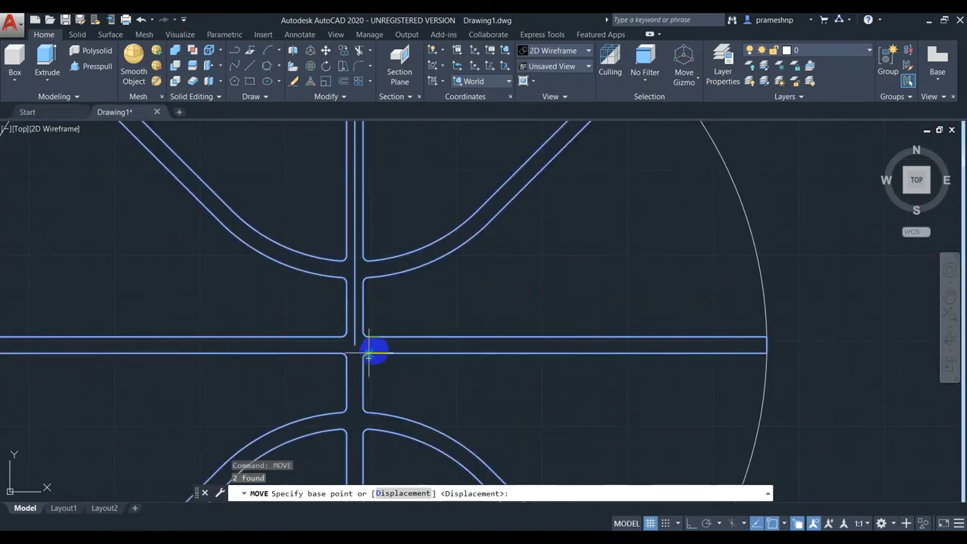
click(354, 346)
scroll(354, 346, down, 5)
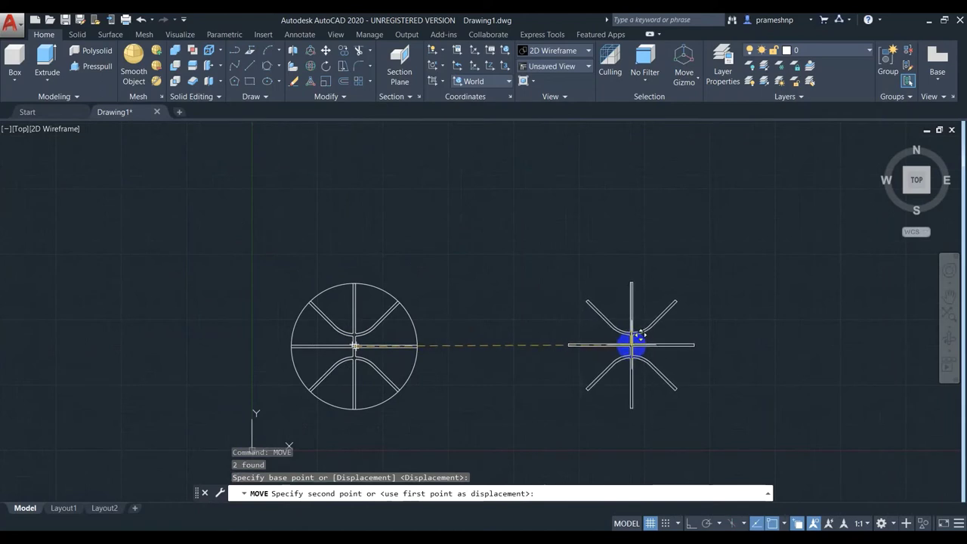
click(632, 343)
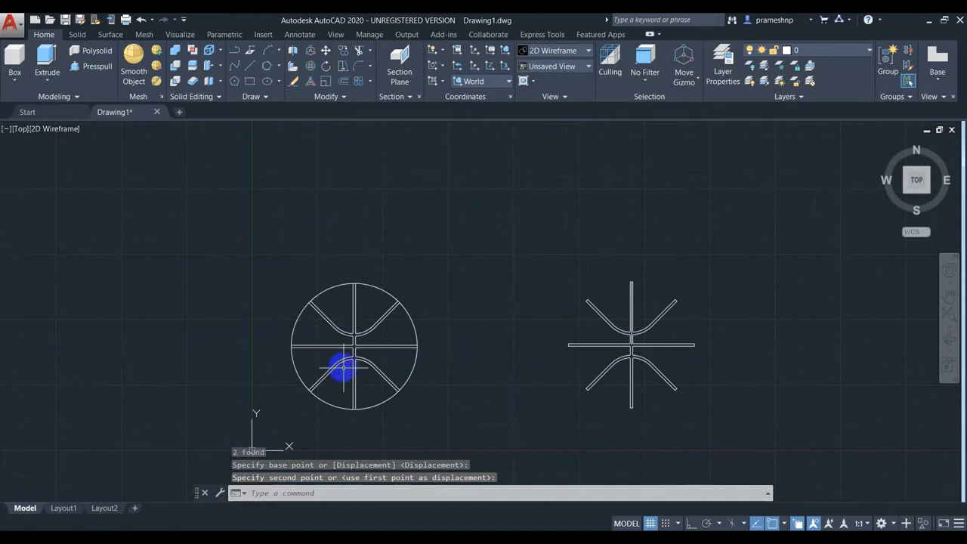
Erase the original ball circle and its groove lines.
click(366, 378)
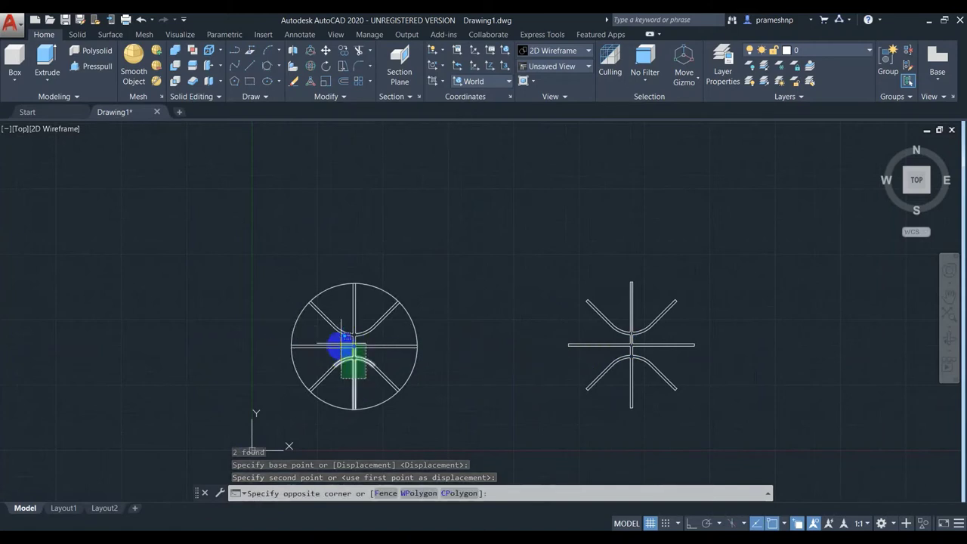
click(370, 337)
key(Delete)
scroll(569, 336, down, 2)
click(410, 297)
key(Delete)
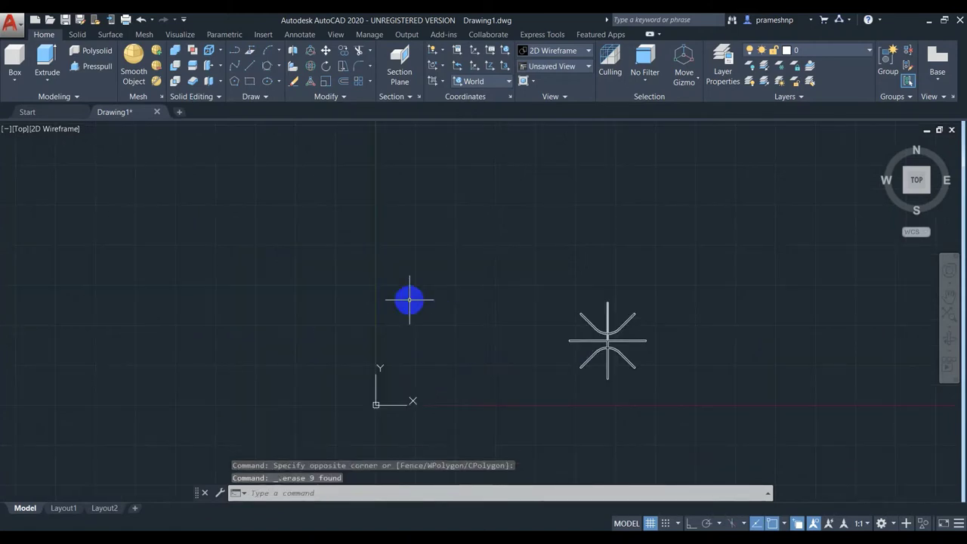
Create a sphere of radius 301 at the ball's position.
click(14, 75)
click(36, 179)
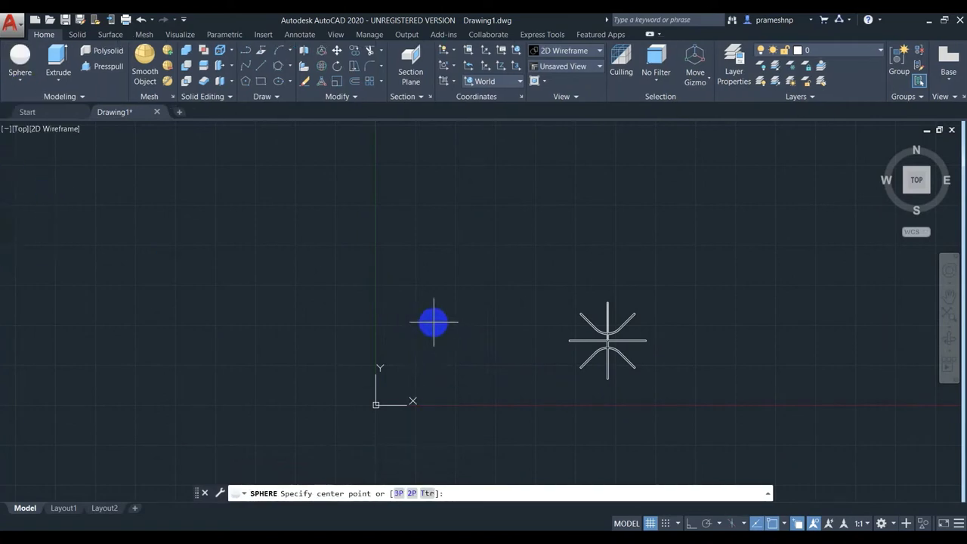
click(438, 324)
text(30)
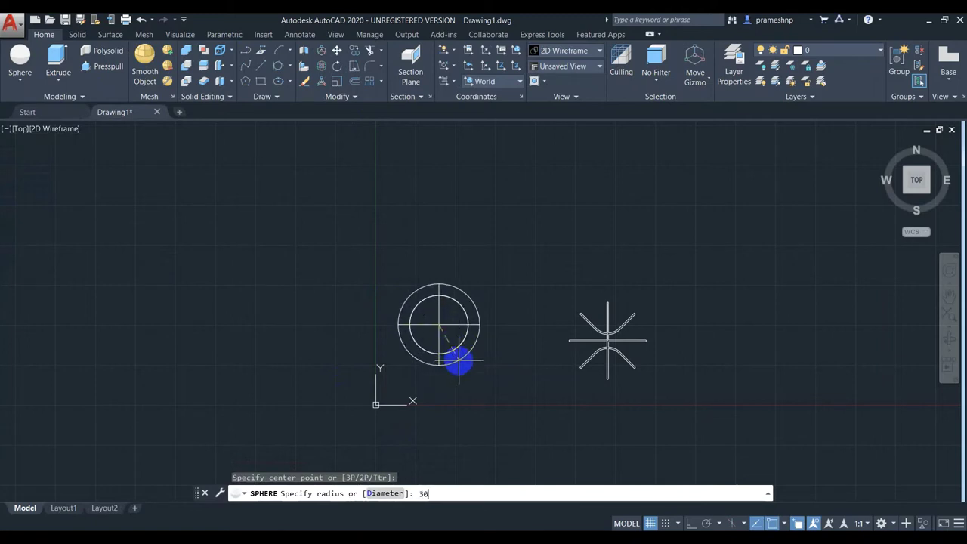
text(1)
key(Return)
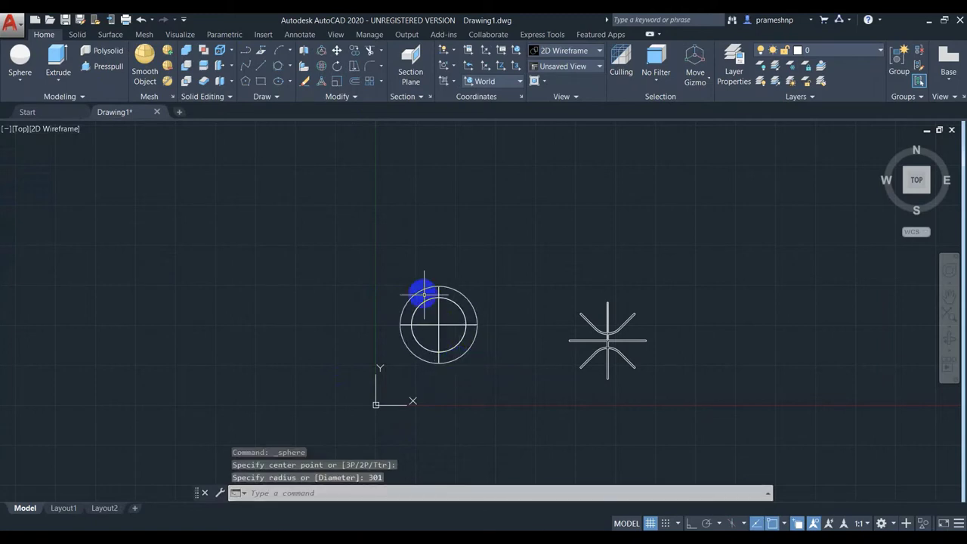
scroll(447, 291, up, 2)
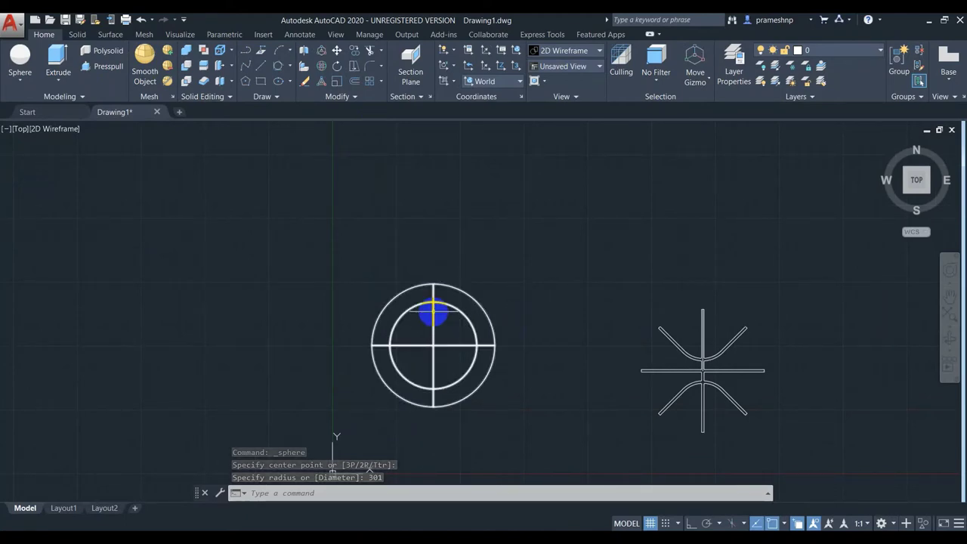
key(ctrl+z)
key(ctrl+z)
Move the groove outline back so its centre sits at the sphere's centre.
click(626, 262)
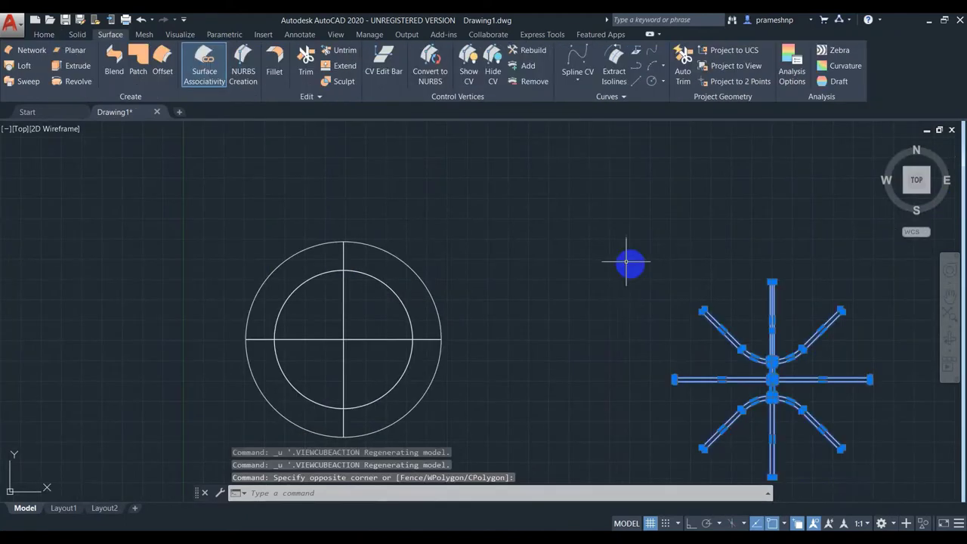
click(802, 395)
text(m)
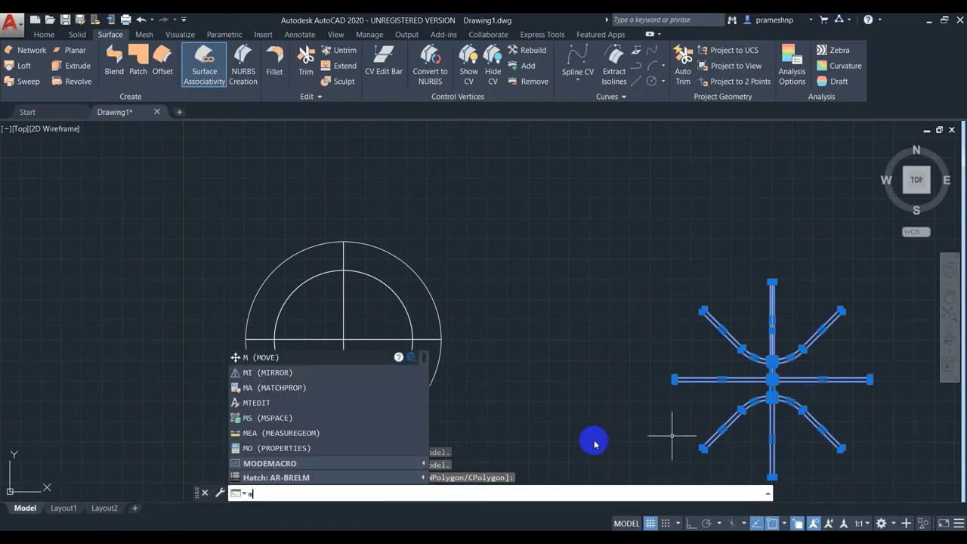
click(273, 355)
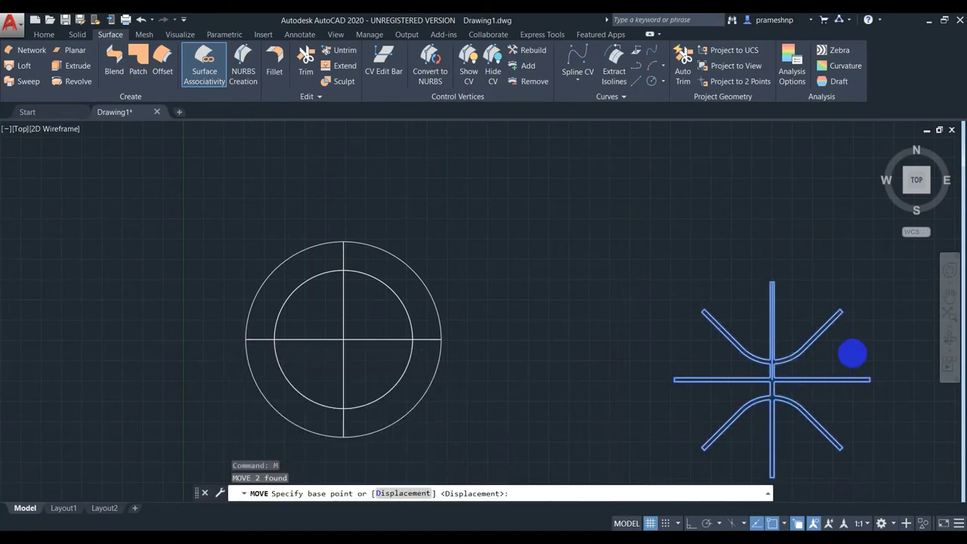
scroll(847, 355, up, 5)
click(552, 444)
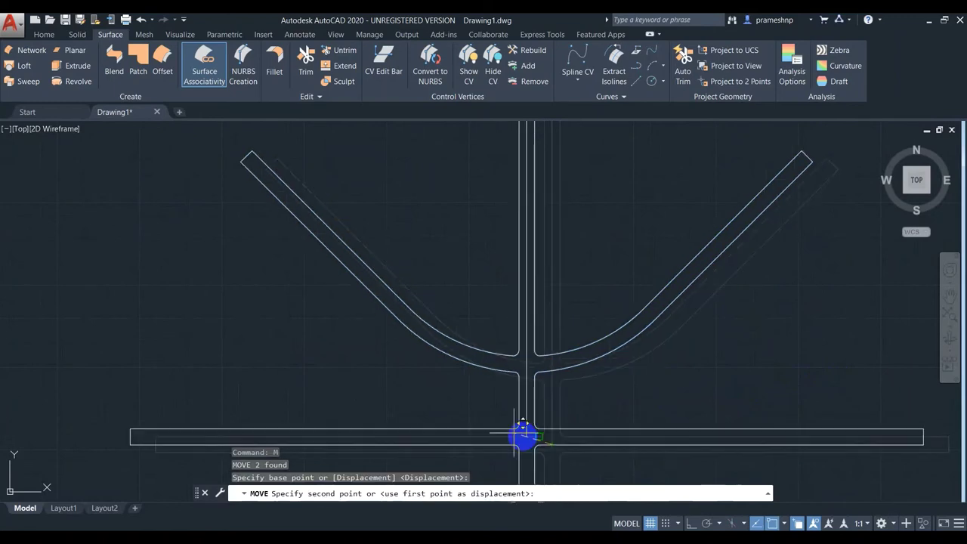
scroll(551, 438, down, 5)
scroll(323, 377, up, 4)
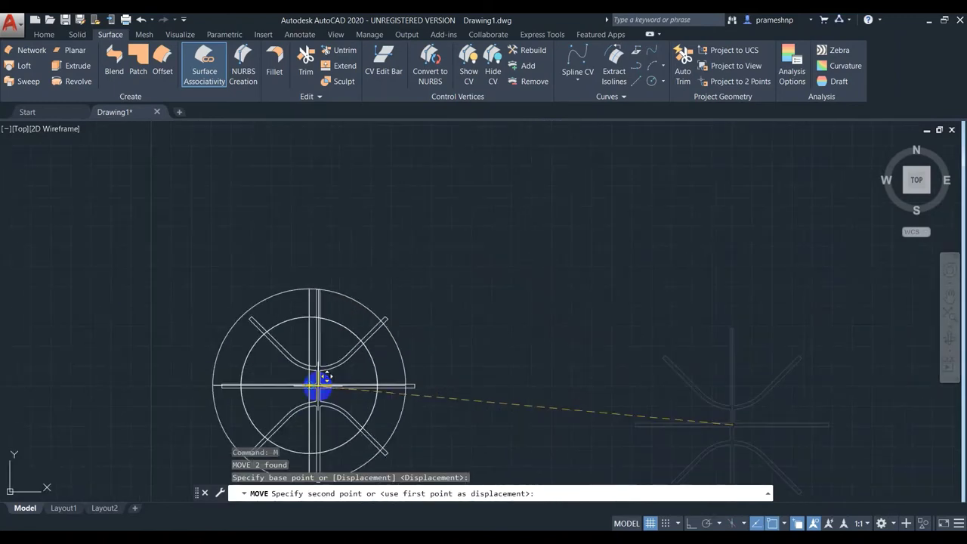
scroll(325, 385, up, 4)
scroll(302, 387, up, 1)
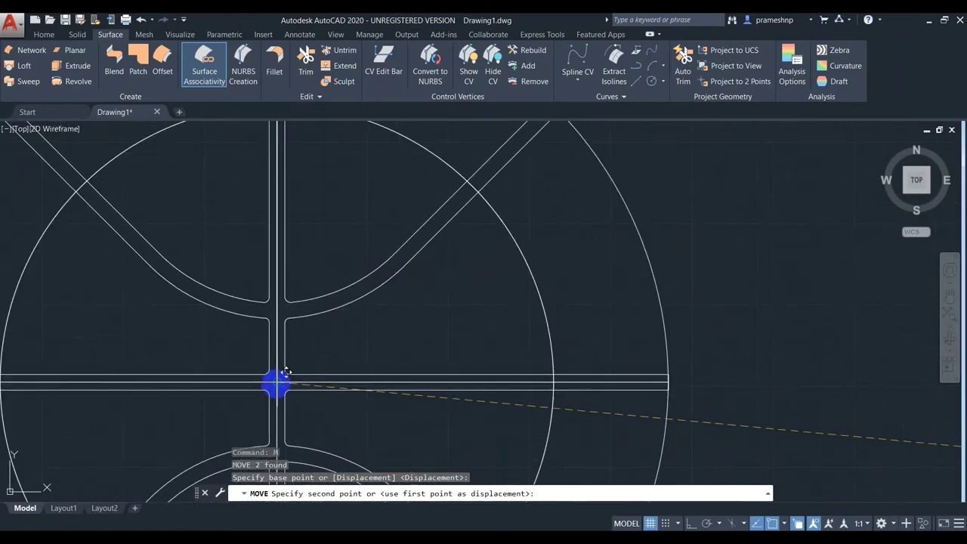
click(273, 378)
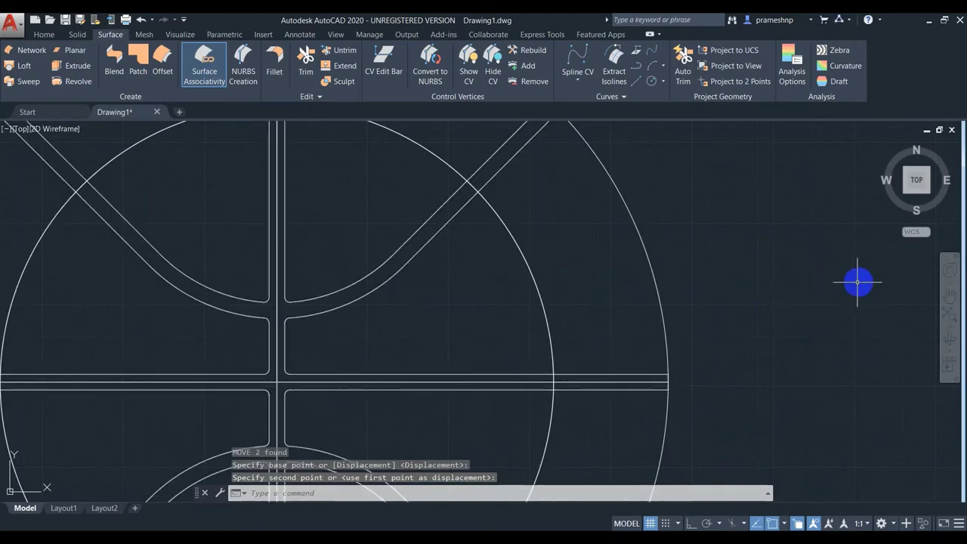
Delete the leftover vertical line, zoom to extents and orbit into 3D.
click(278, 224)
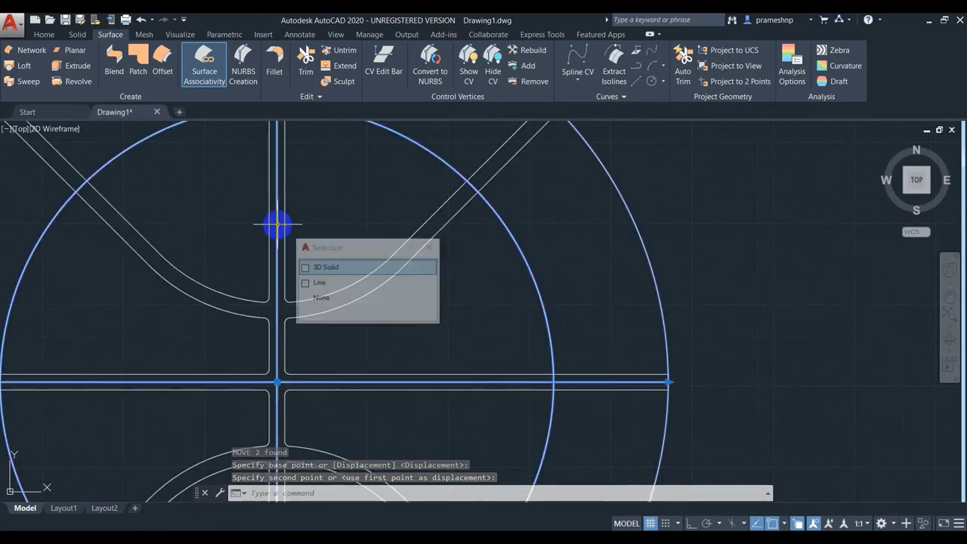
click(345, 279)
key(Escape)
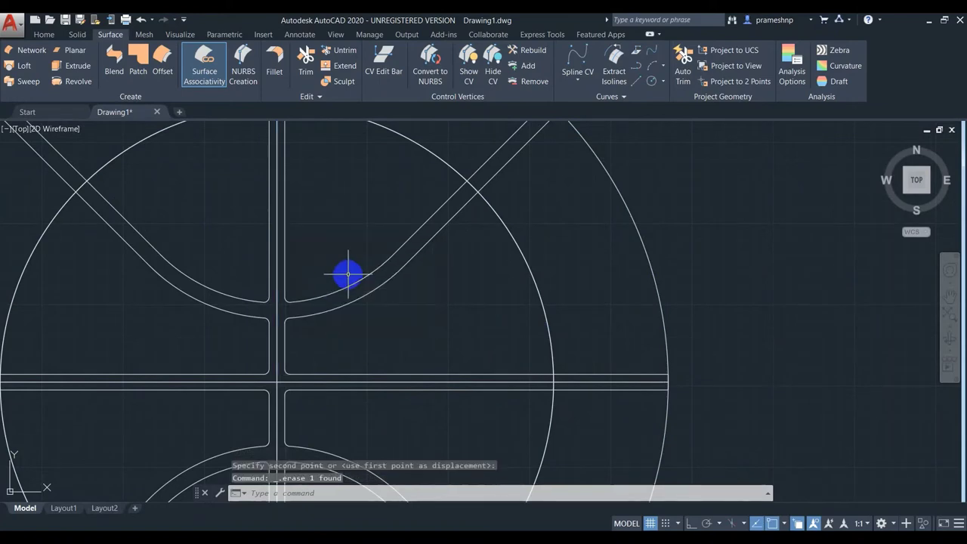
middle_click(355, 272)
drag(885, 151, 514, 318)
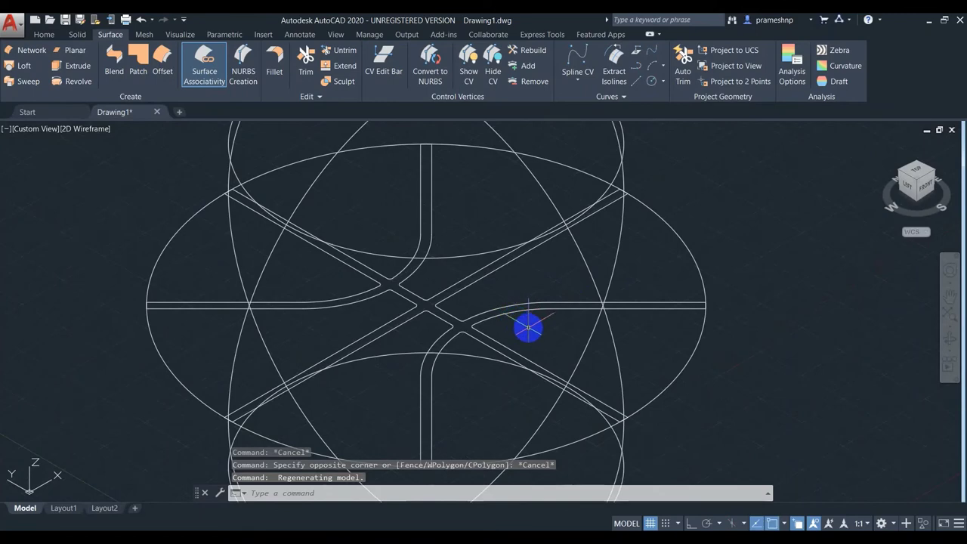
Crossing-select the seam curves and extrude them into tall fin-shaped solids.
click(528, 324)
click(355, 281)
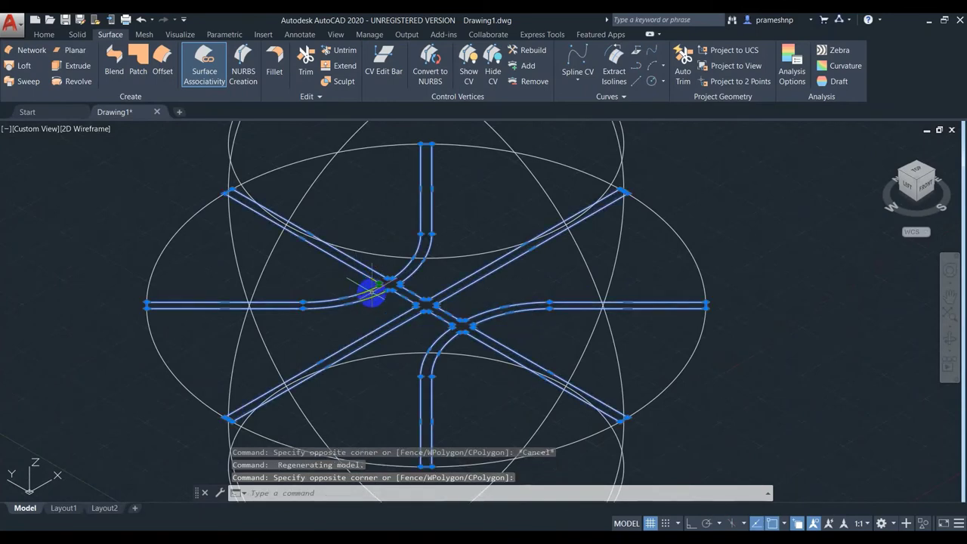
click(43, 34)
click(56, 80)
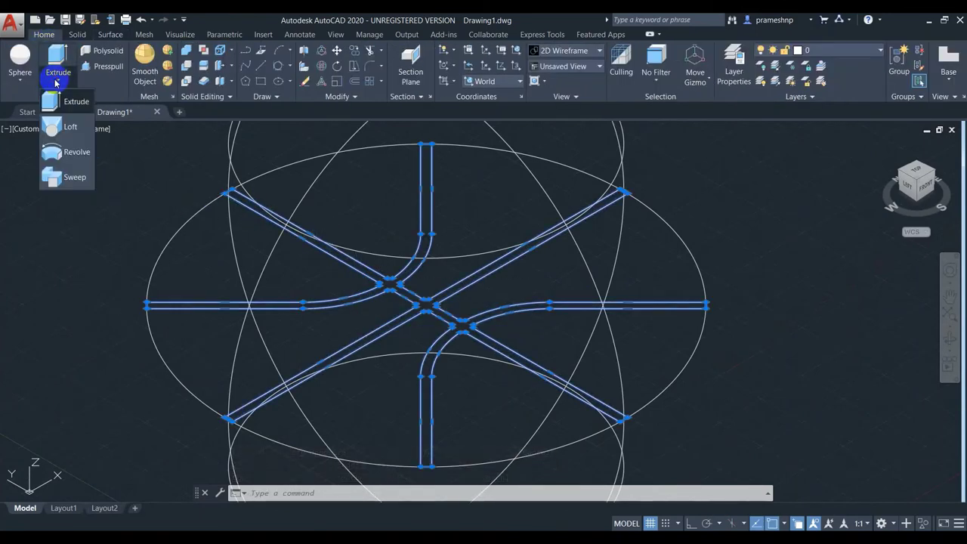
click(60, 56)
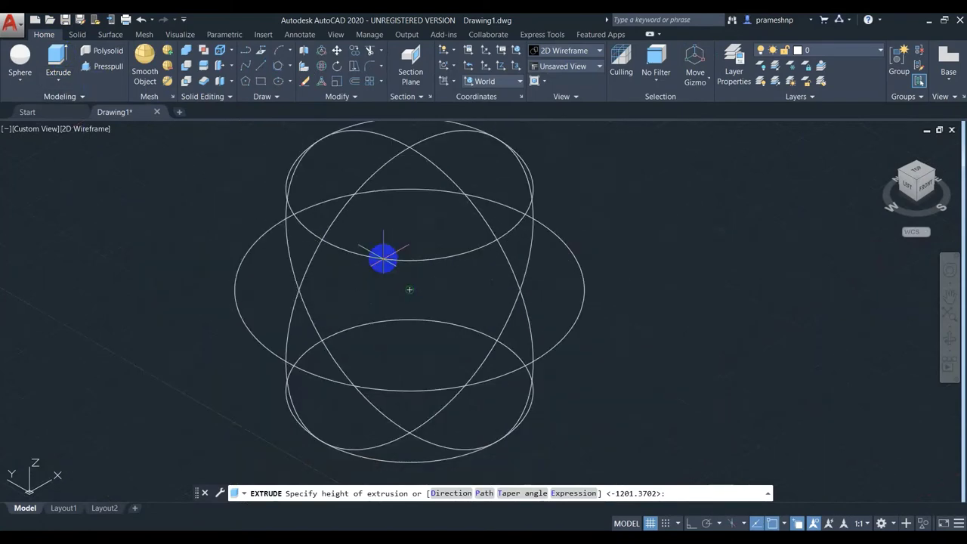
scroll(385, 260, down, 5)
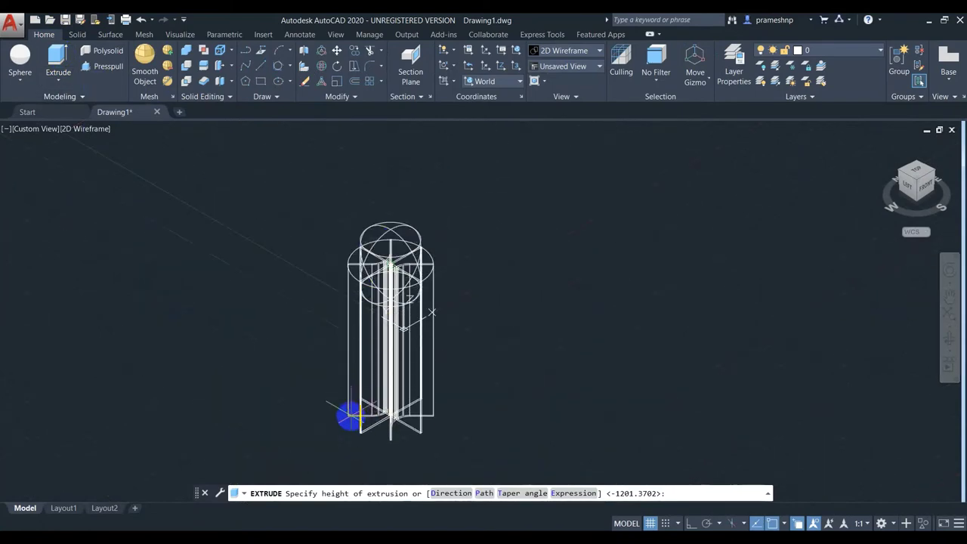
click(354, 410)
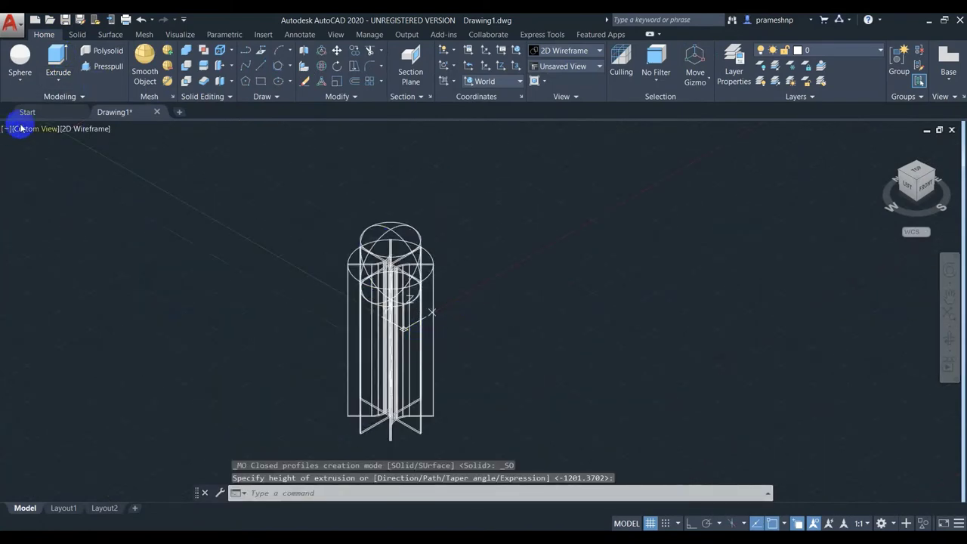
click(81, 136)
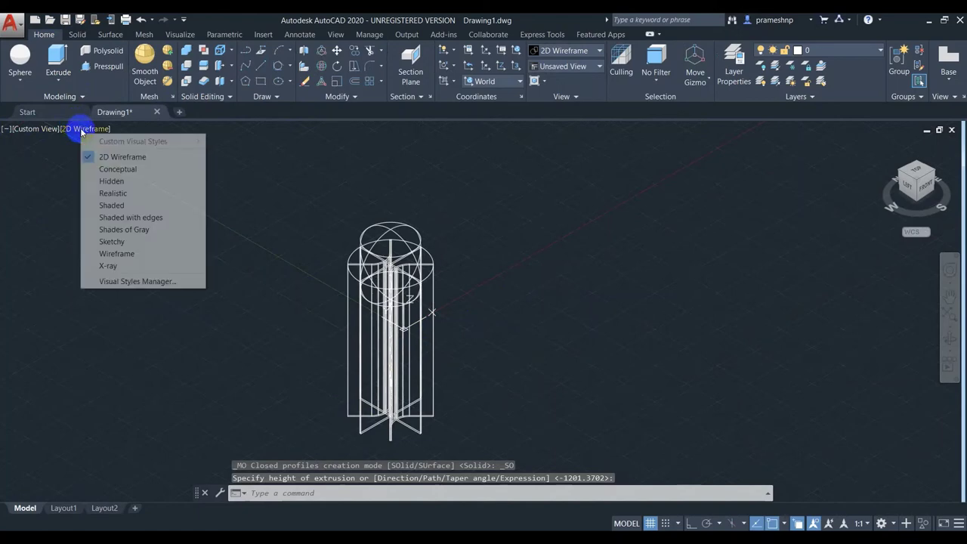
Show the model in Realistic style and move the fin solids up to straddle the sphere.
click(129, 192)
click(401, 341)
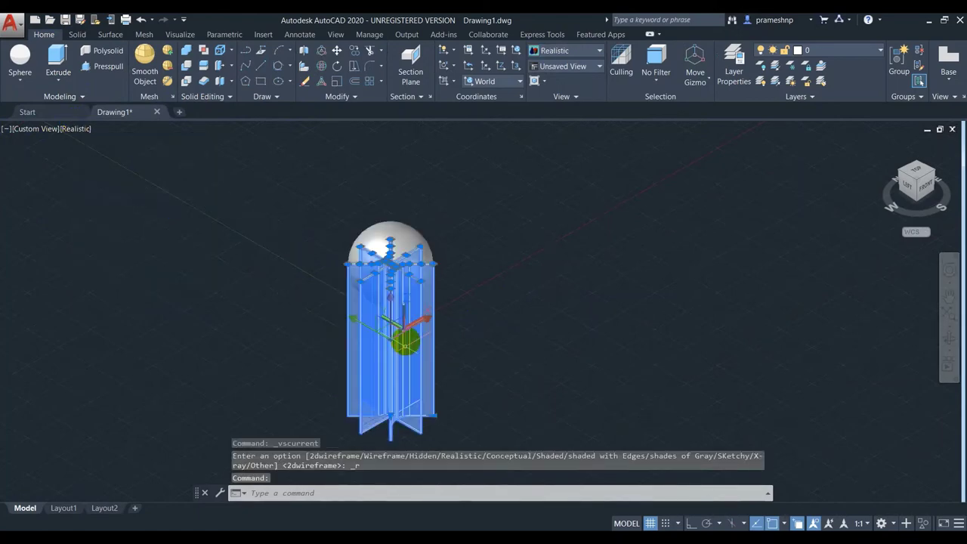
click(389, 300)
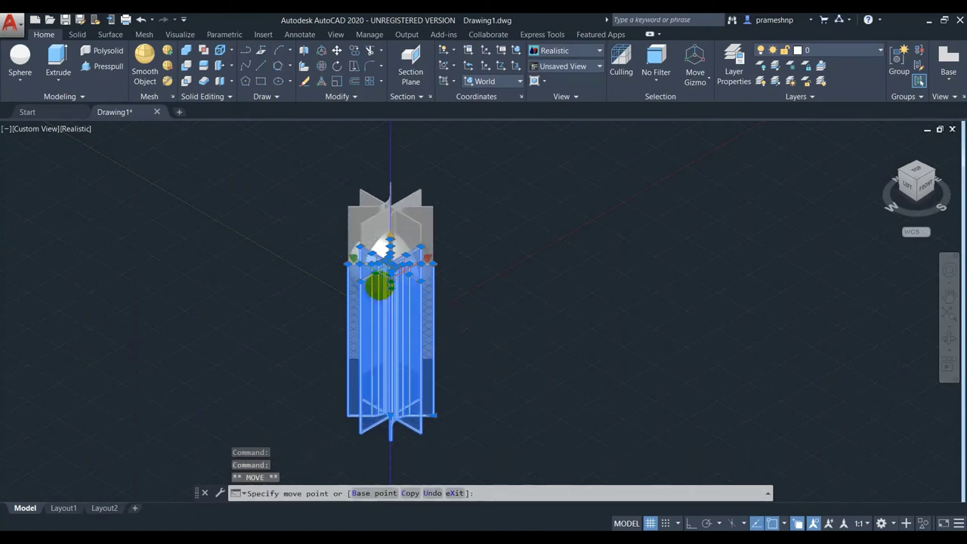
click(379, 285)
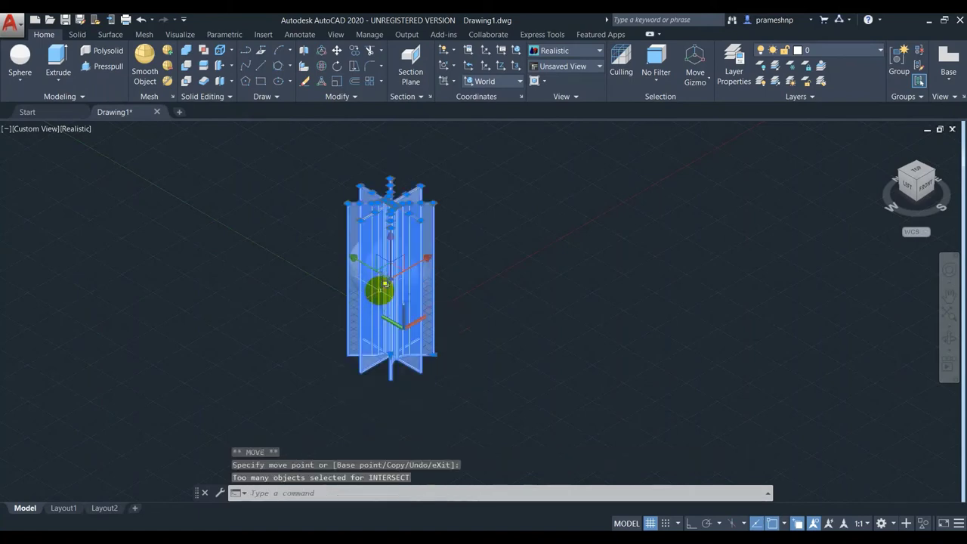
click(460, 299)
key(Escape)
key(Escape)
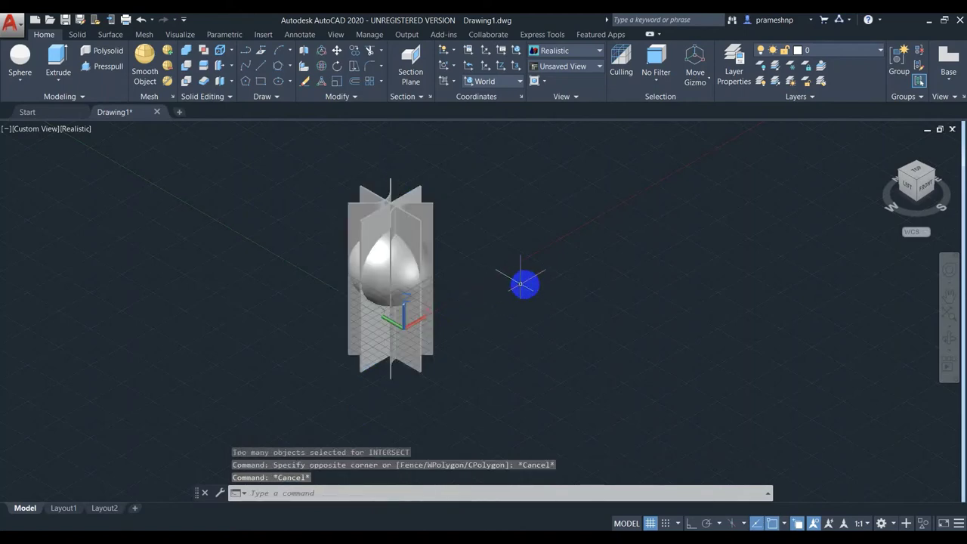
Orbit to an angled view, start Subtract and pick the sphere as the solid to cut.
click(919, 172)
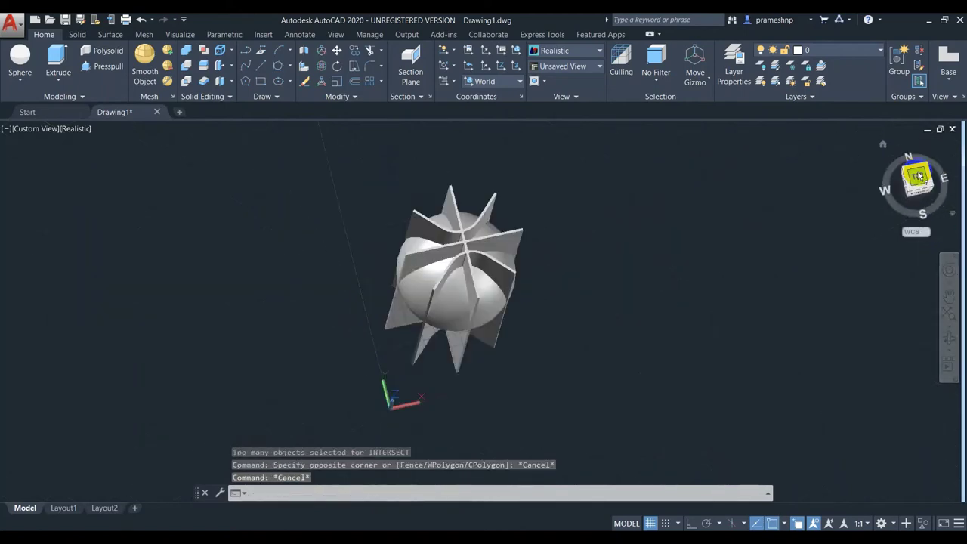
click(948, 342)
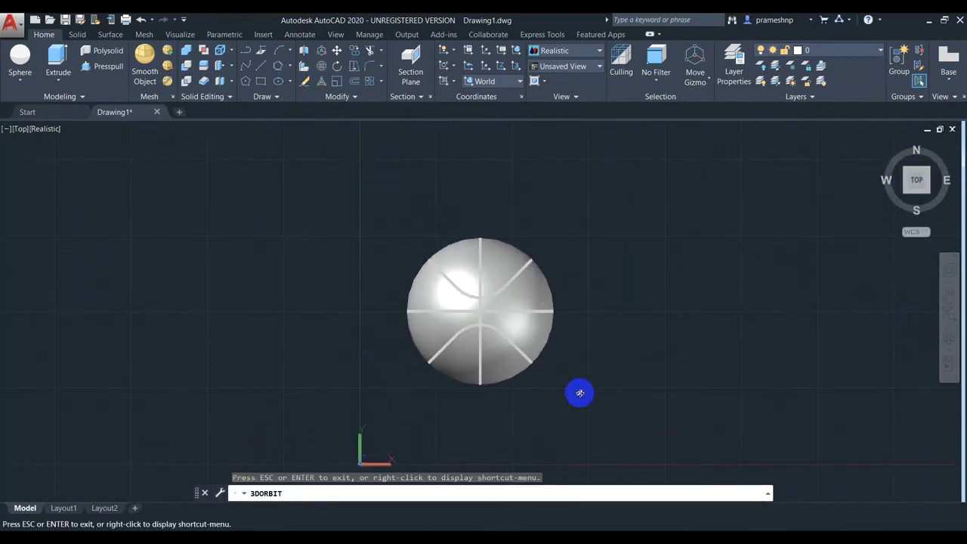
mouse_move(579, 390)
mouse_down()
mouse_move(574, 352)
mouse_move(611, 315)
mouse_move(647, 357)
mouse_move(528, 287)
mouse_up()
key(Escape)
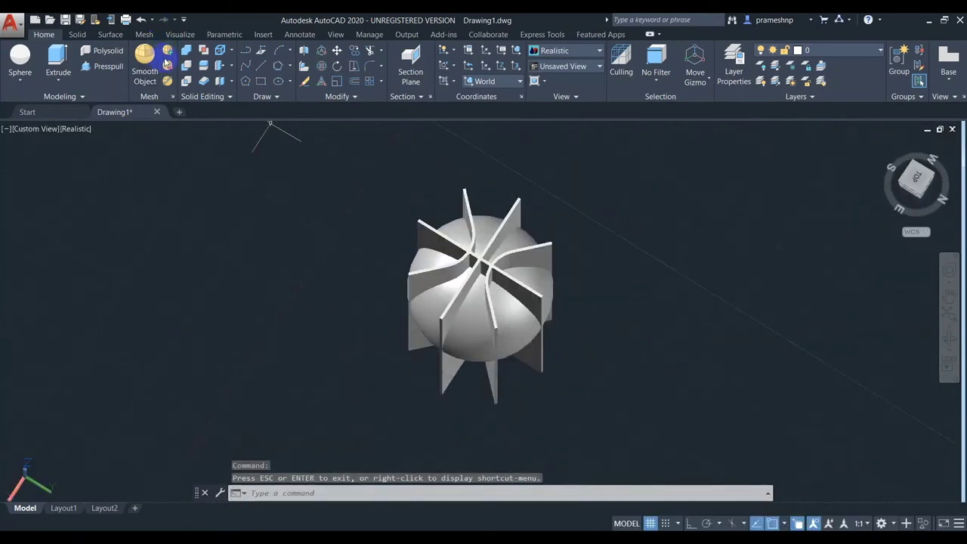
click(185, 66)
click(185, 66)
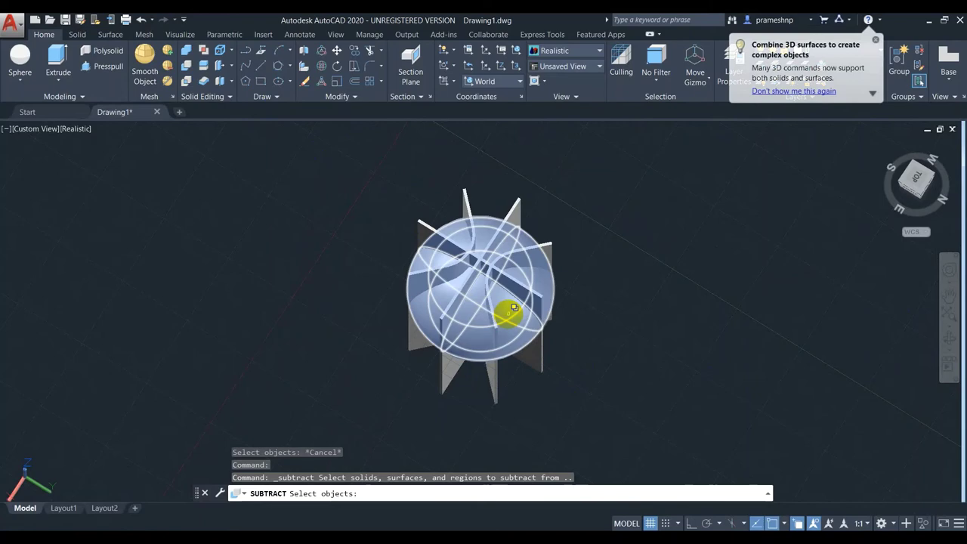
click(512, 307)
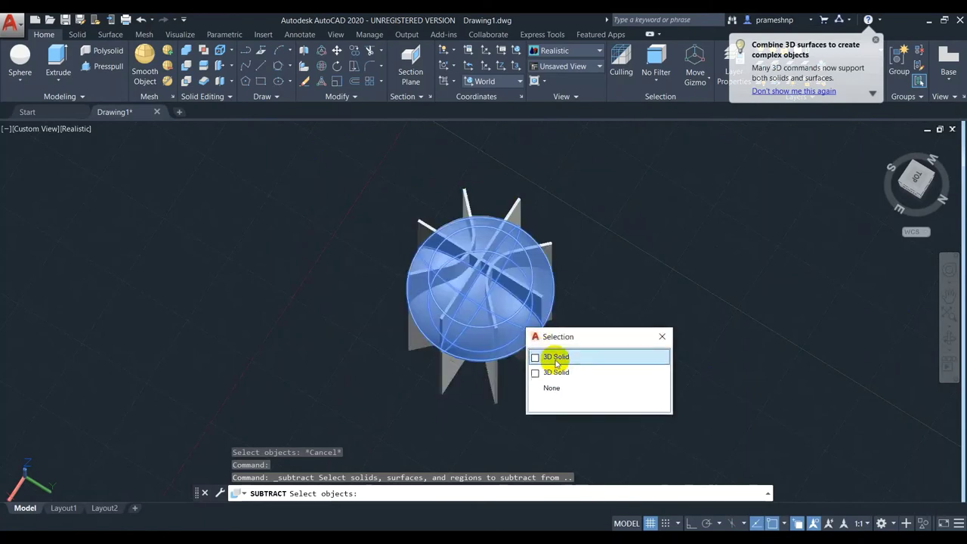
click(556, 358)
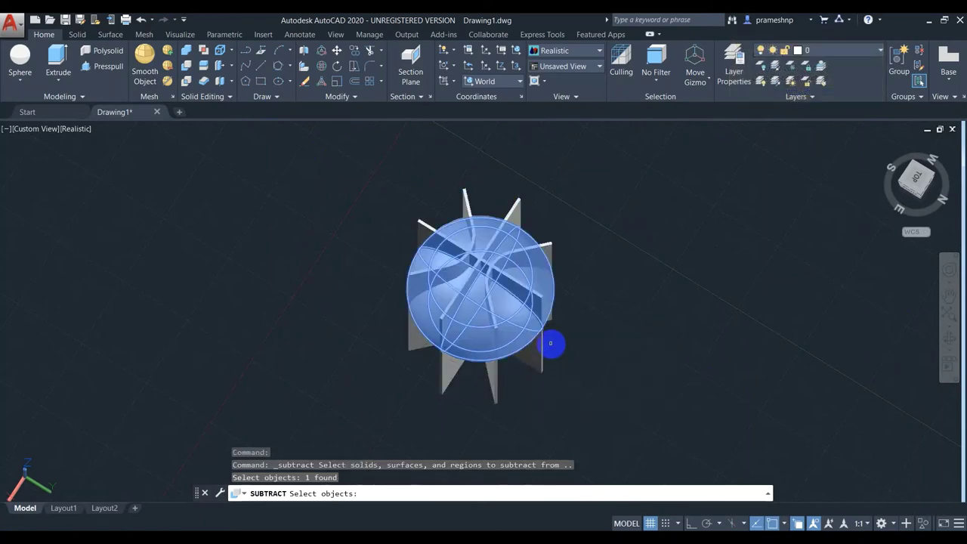
right_click(550, 343)
Subtract the fin solids from the sphere to cut the seam grooves.
click(489, 281)
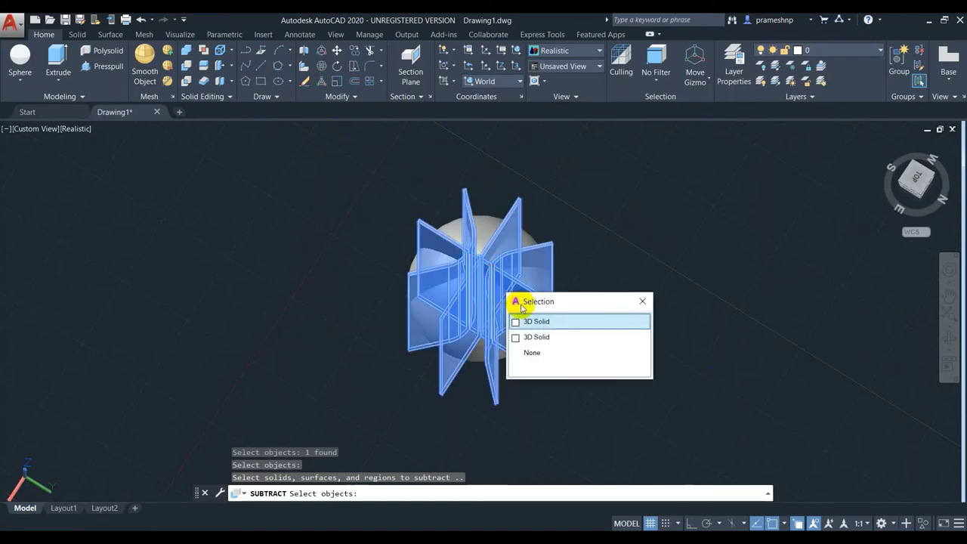
click(543, 320)
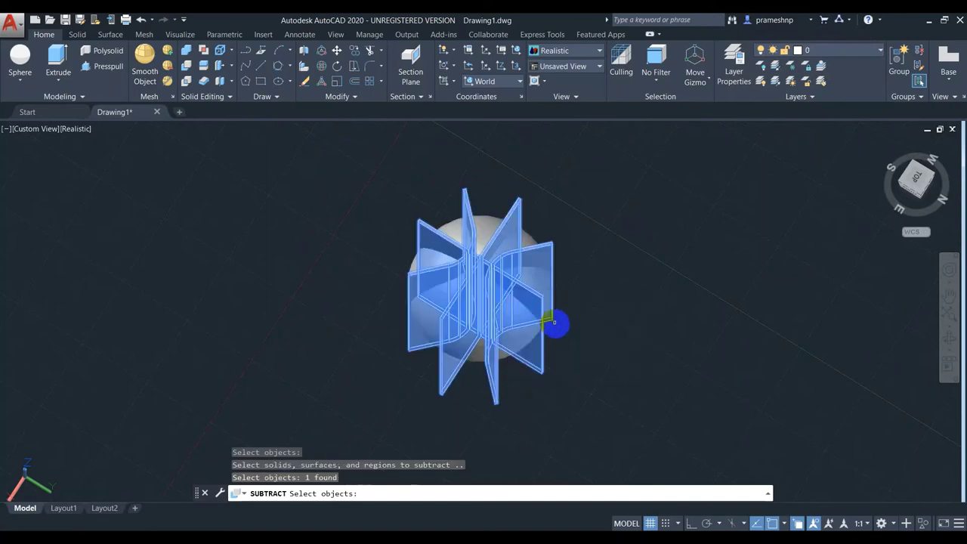
right_click(558, 324)
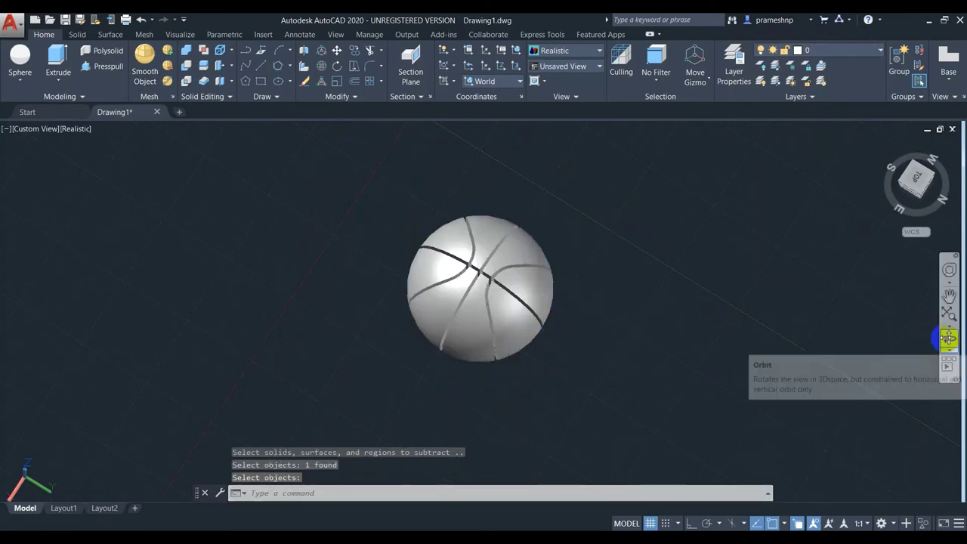
click(949, 338)
Start FILLETEDGE and chain-select the groove edges where the seams meet.
drag(767, 319, 638, 301)
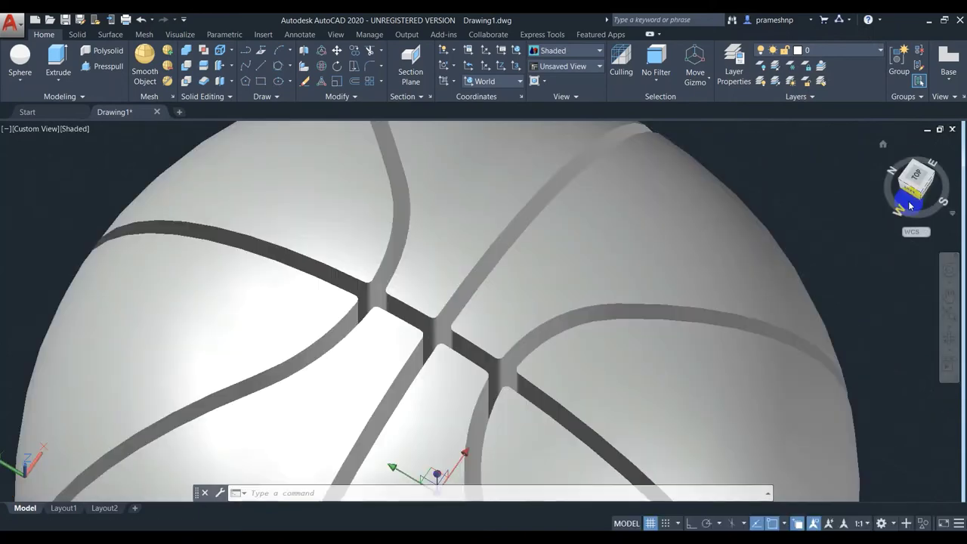
text(Fil)
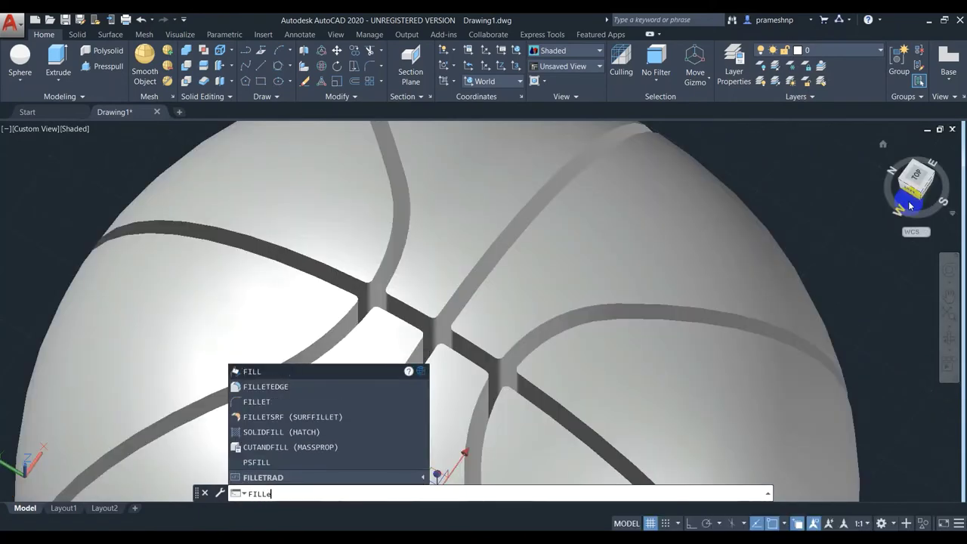
text(le)
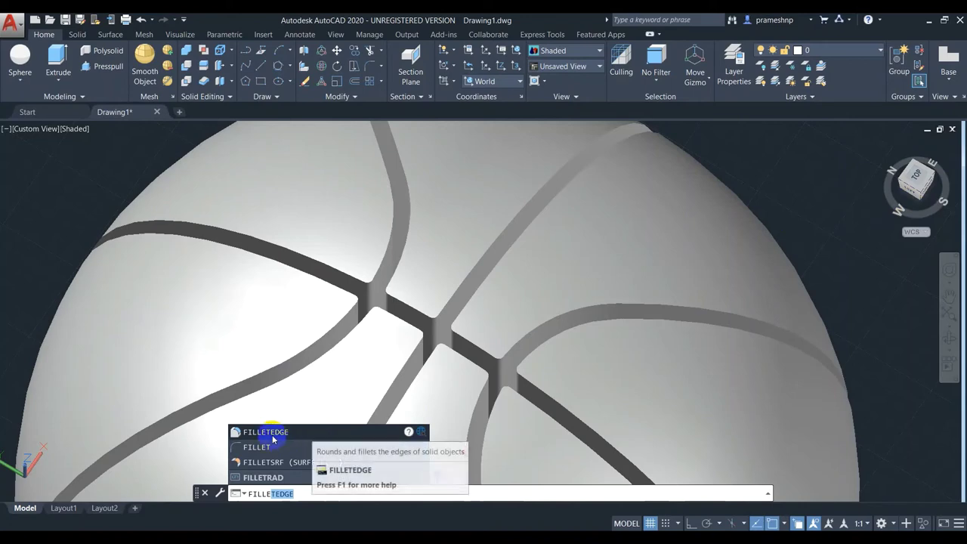
click(271, 432)
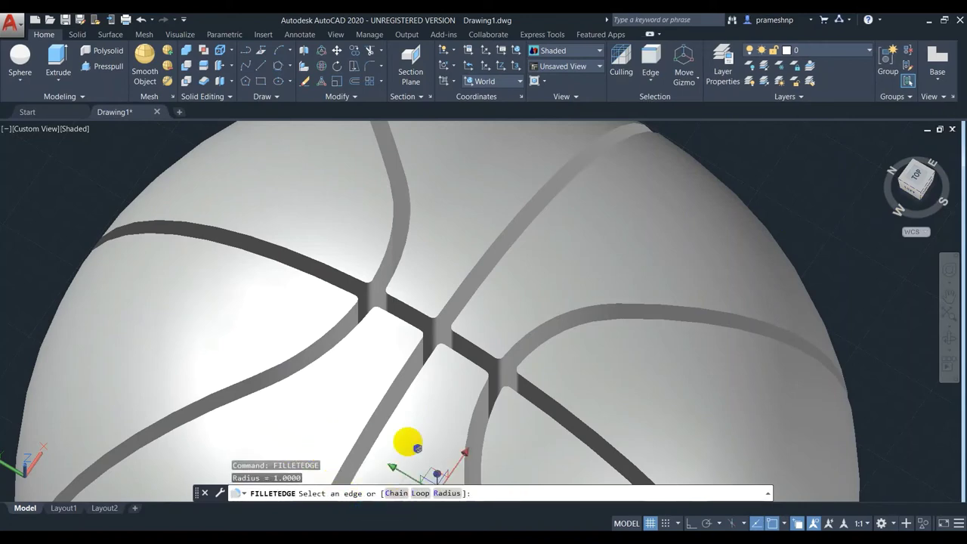
click(387, 254)
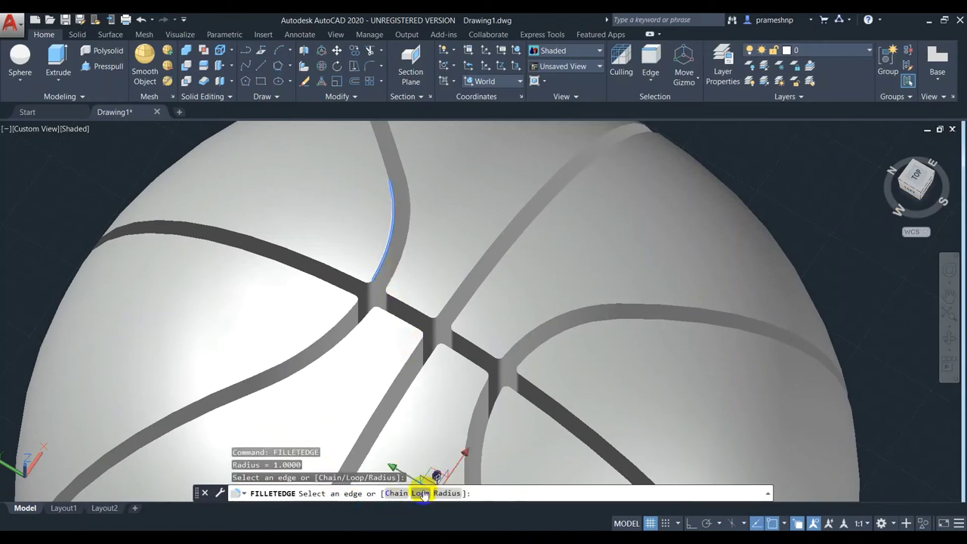
click(395, 492)
click(375, 296)
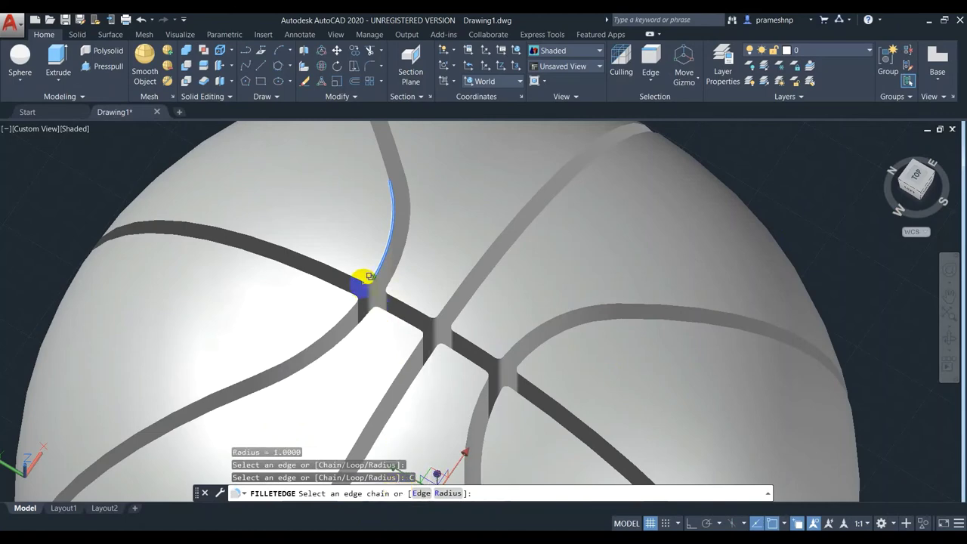
click(368, 276)
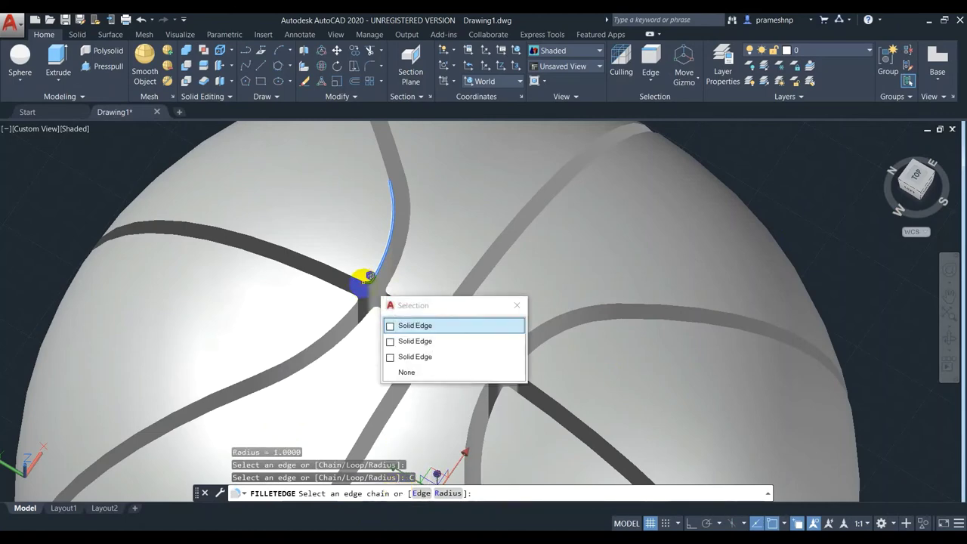
click(427, 325)
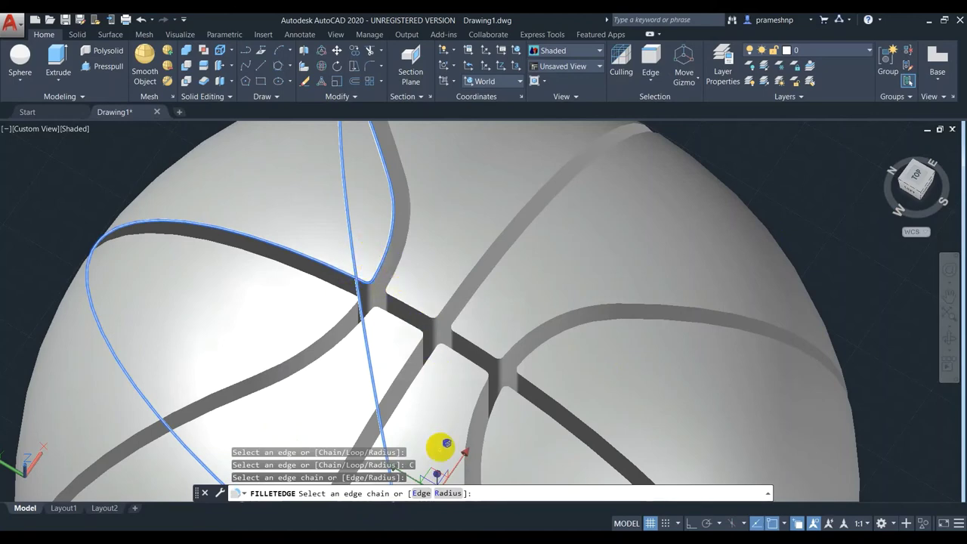
Round the six selected groove edges with a radius 4 fillet.
click(447, 495)
click(448, 495)
text(4)
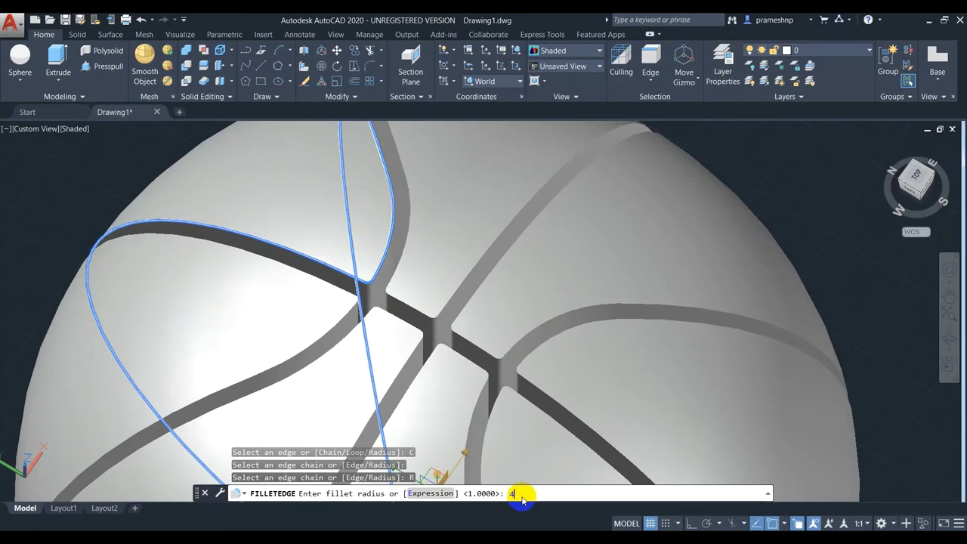
key(Return)
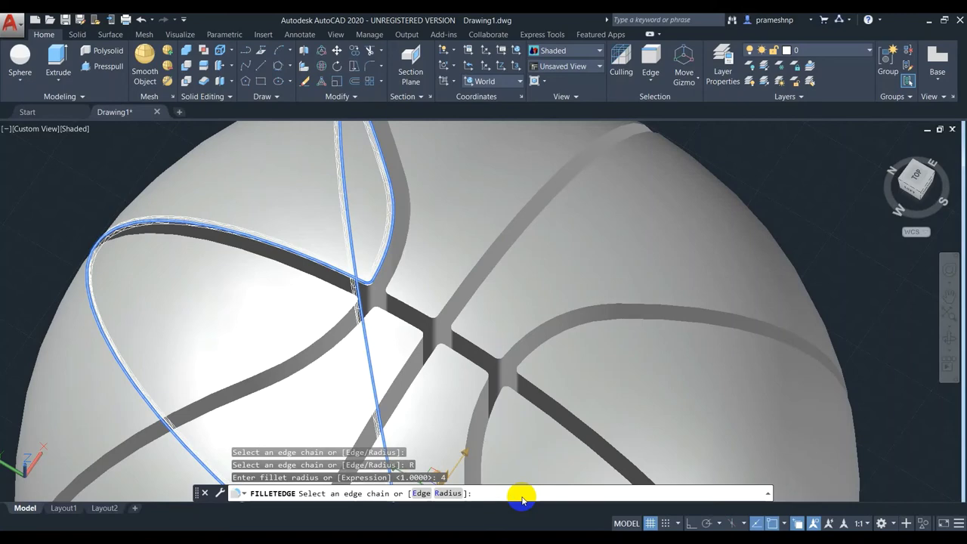
key(Return)
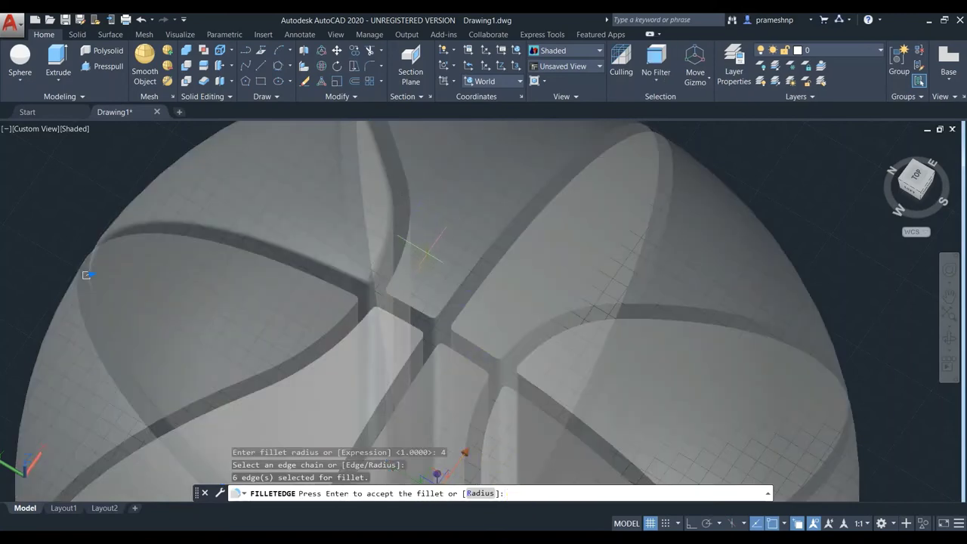
click(427, 253)
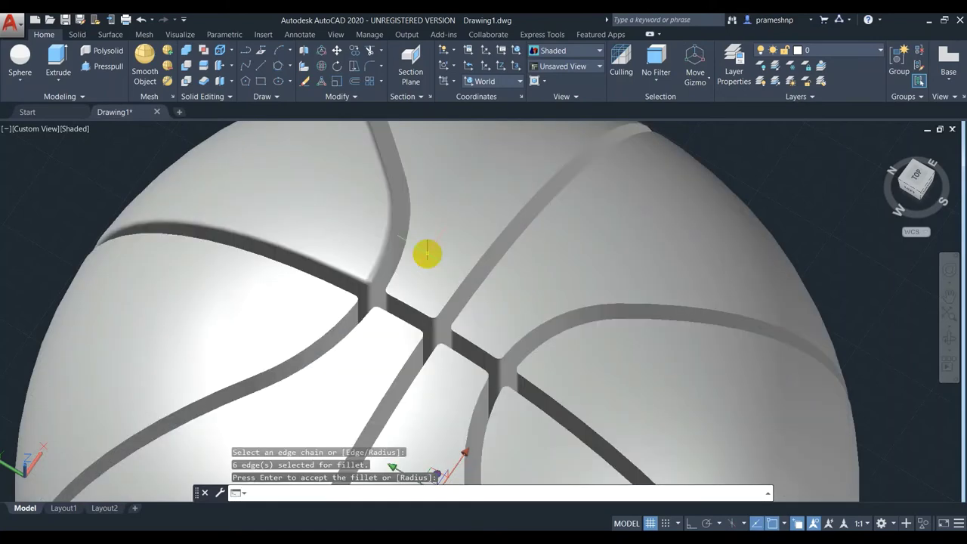
key(Return)
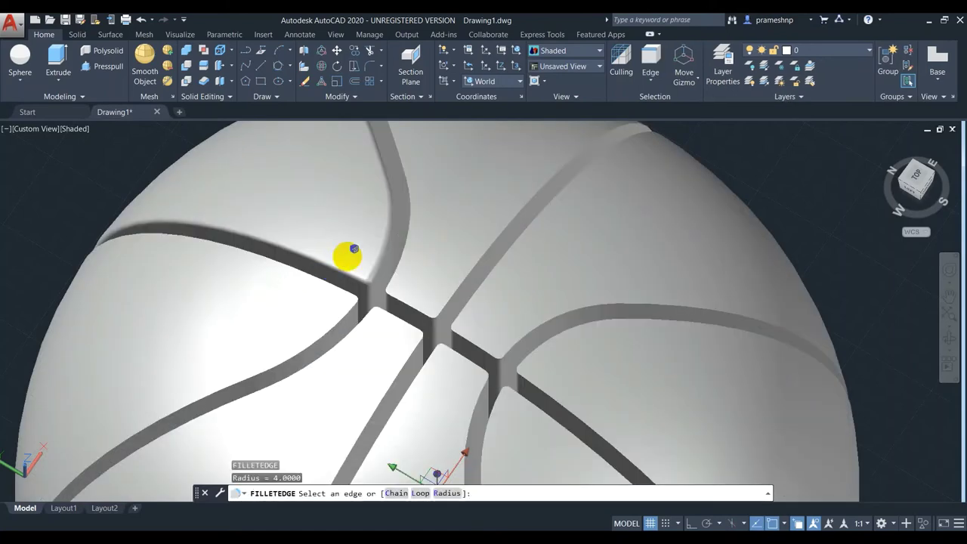
Chain-select ten groove edges at the central seam crossing and fillet them at radius 4.
click(411, 234)
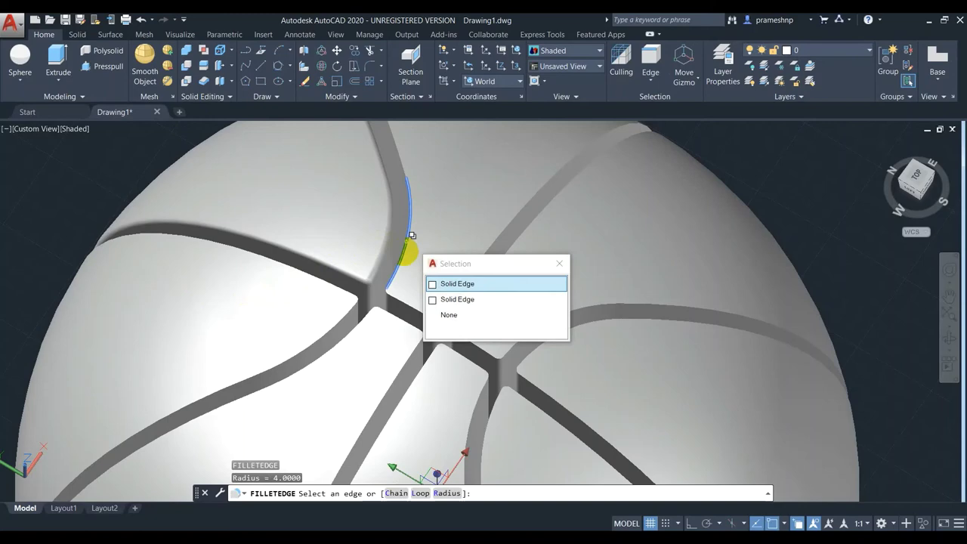
click(446, 280)
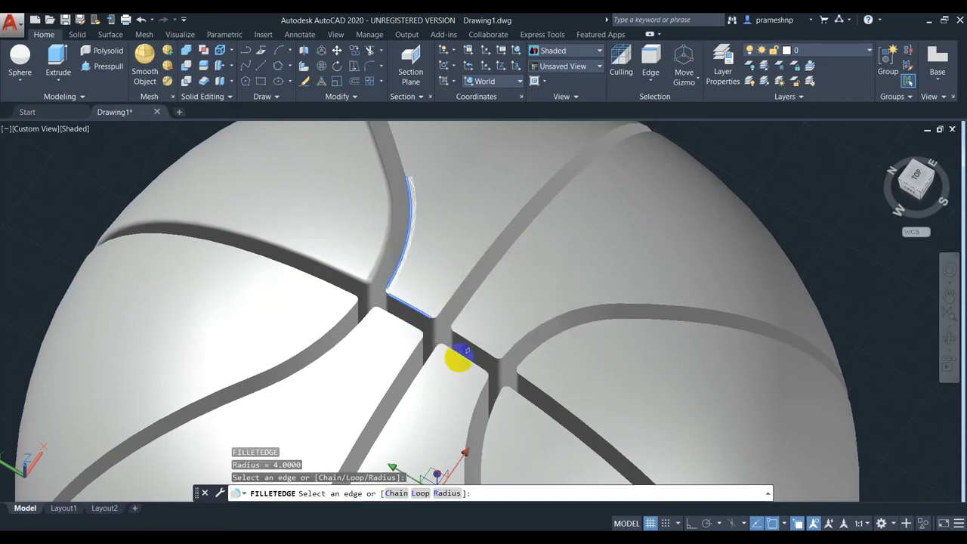
click(396, 493)
click(392, 288)
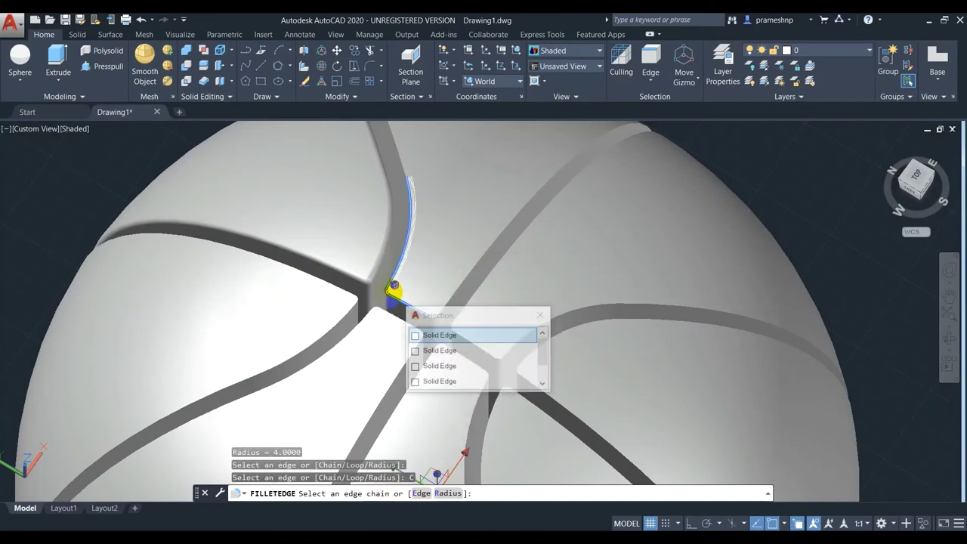
click(444, 336)
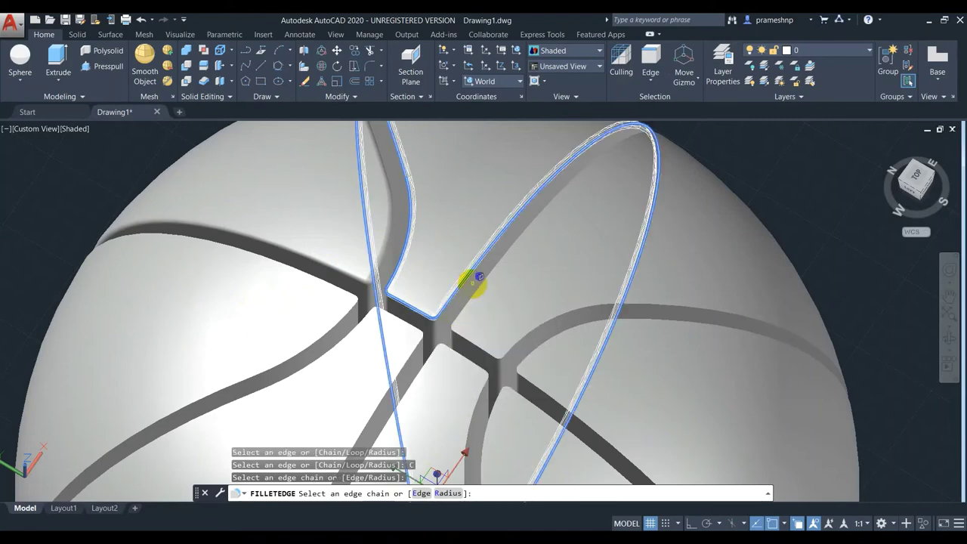
click(448, 493)
text(1)
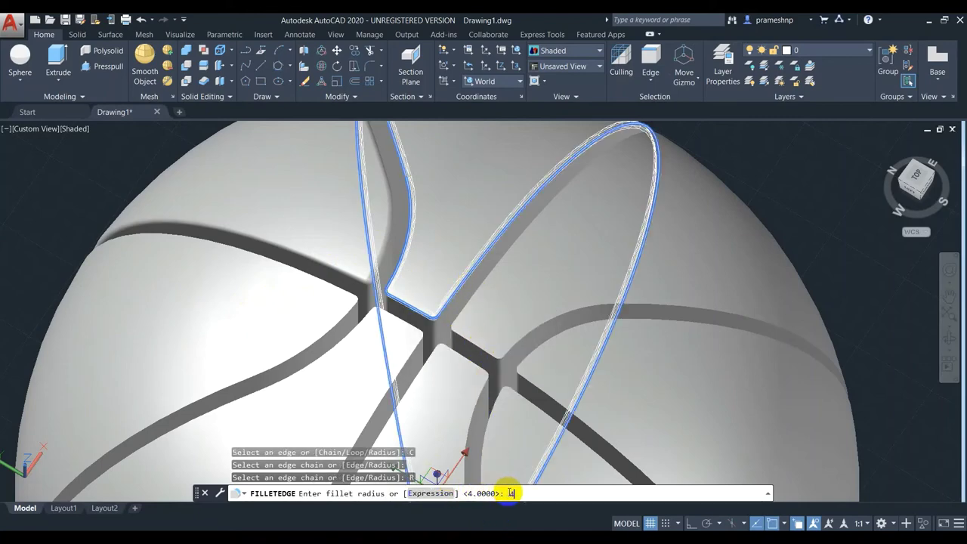
key(Return)
key(Return)
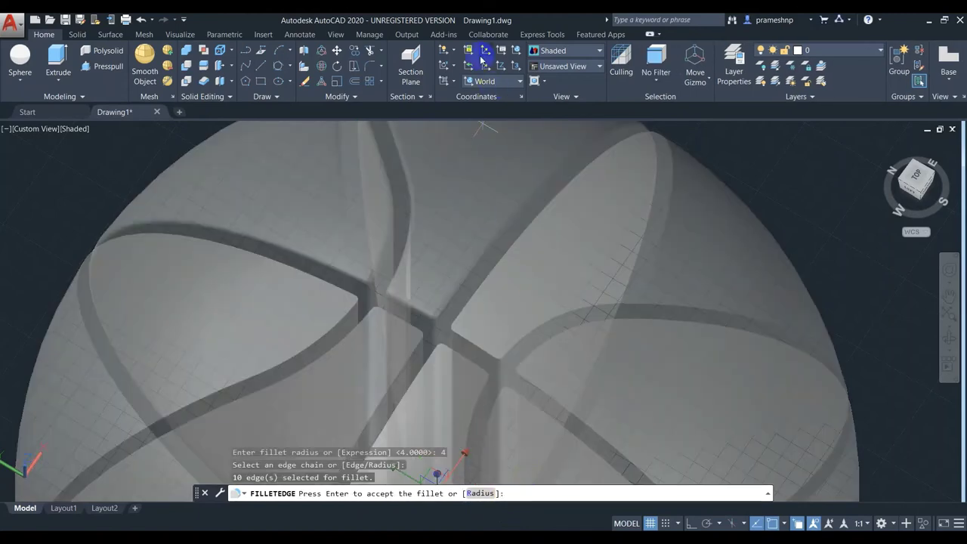
right_click(435, 234)
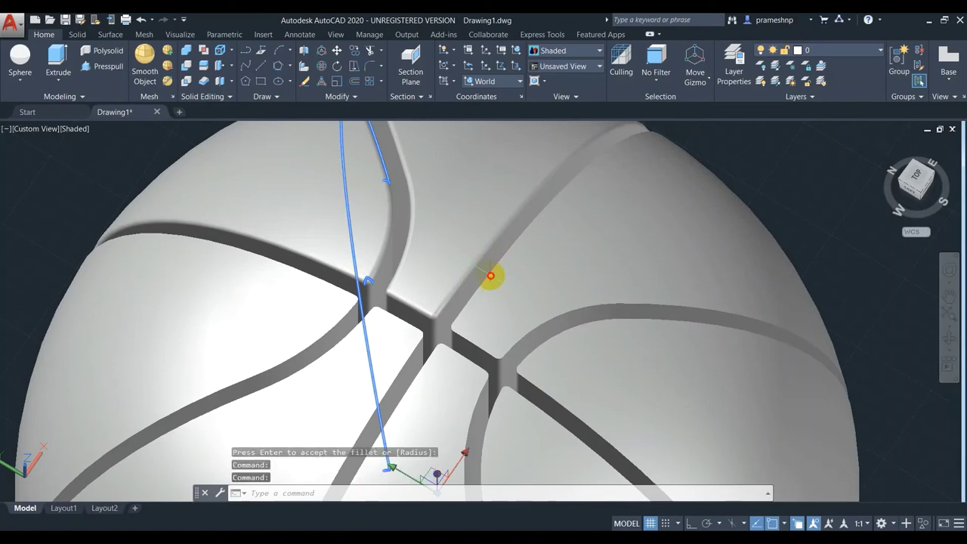
key(Return)
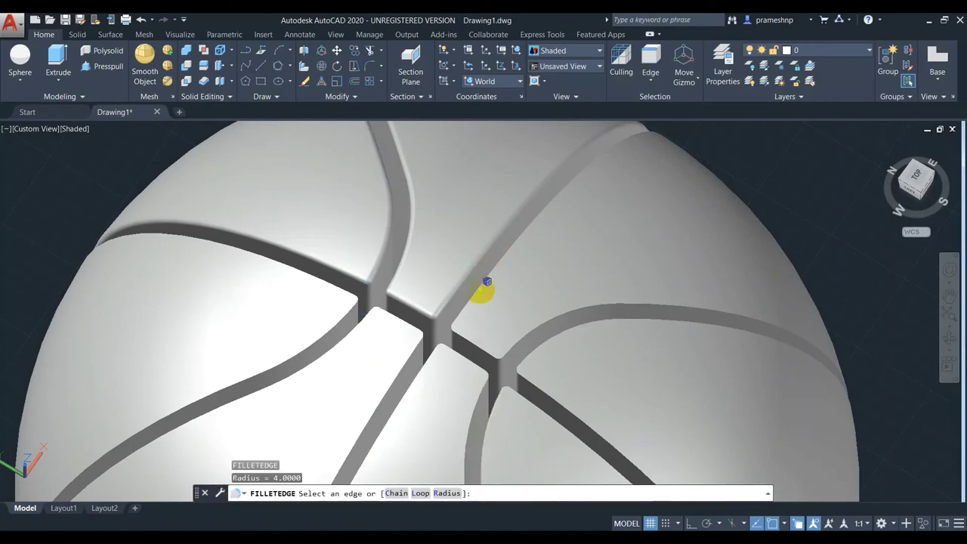
Chain-select another groove's edges and fillet those ten edges at radius 4.
click(486, 284)
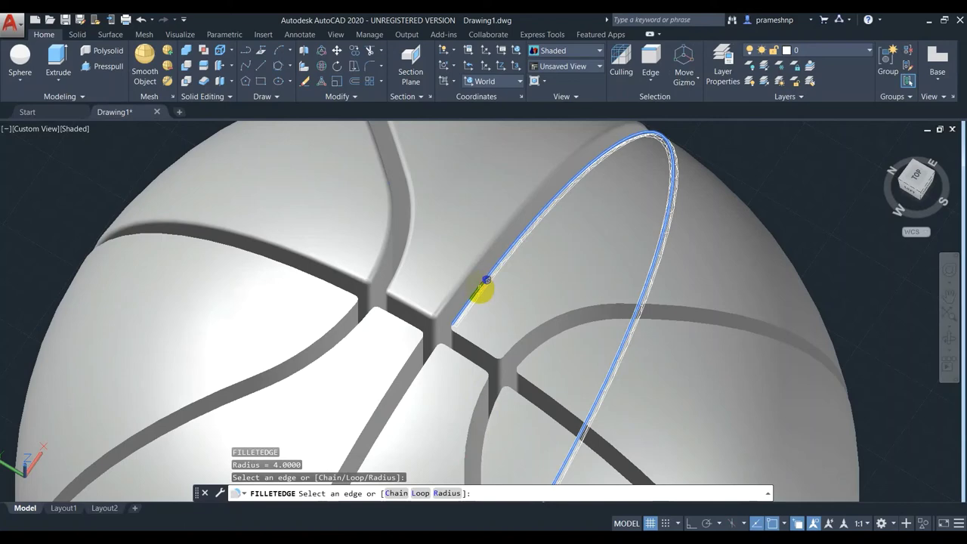
click(467, 332)
click(396, 493)
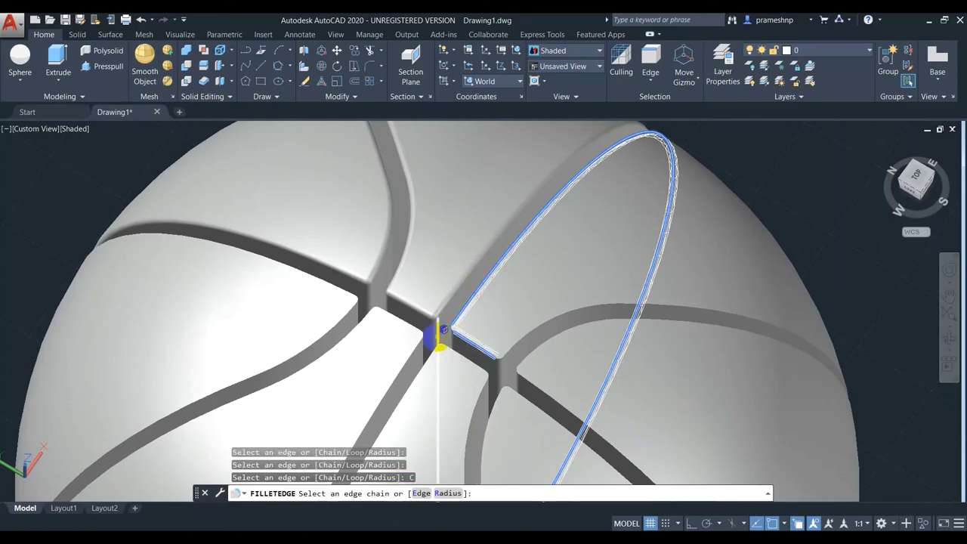
click(457, 325)
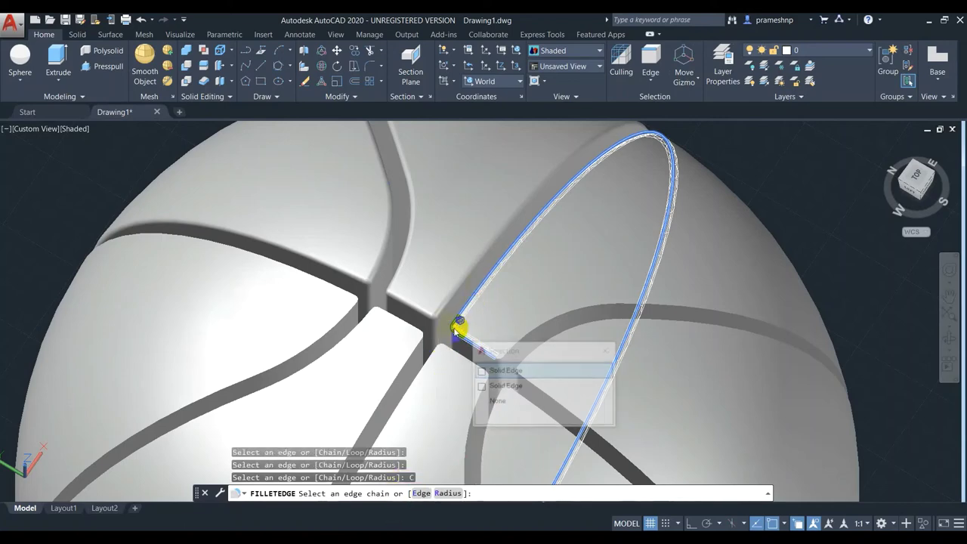
click(491, 371)
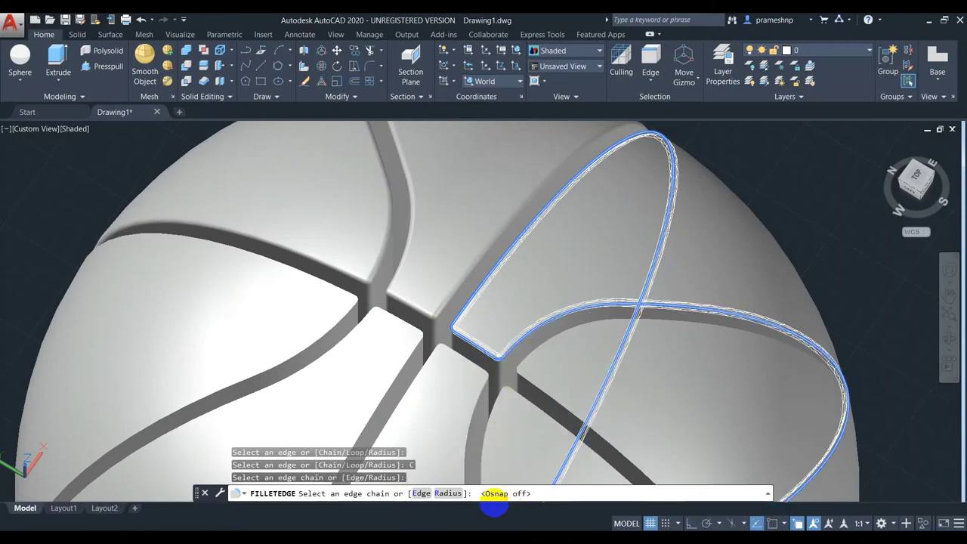
key(Return)
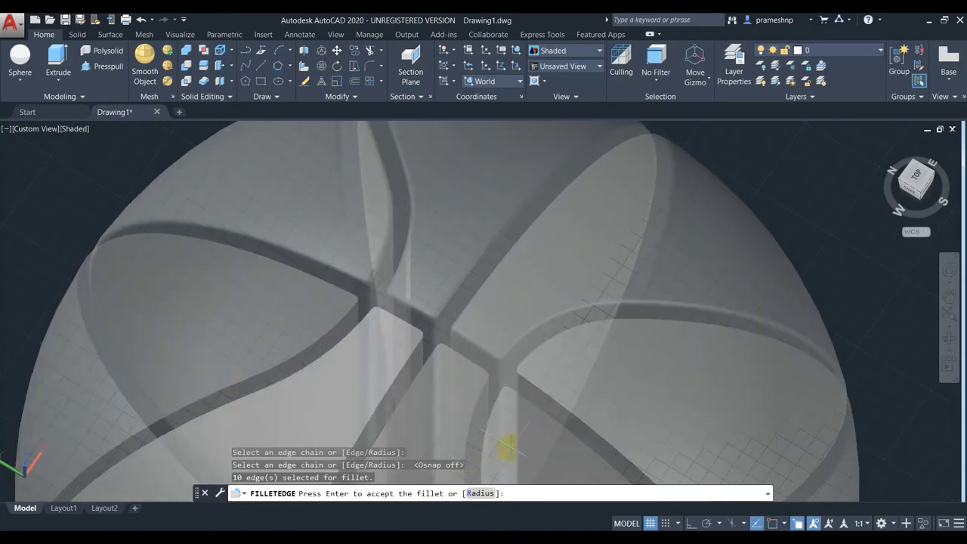
key(Return)
click(551, 343)
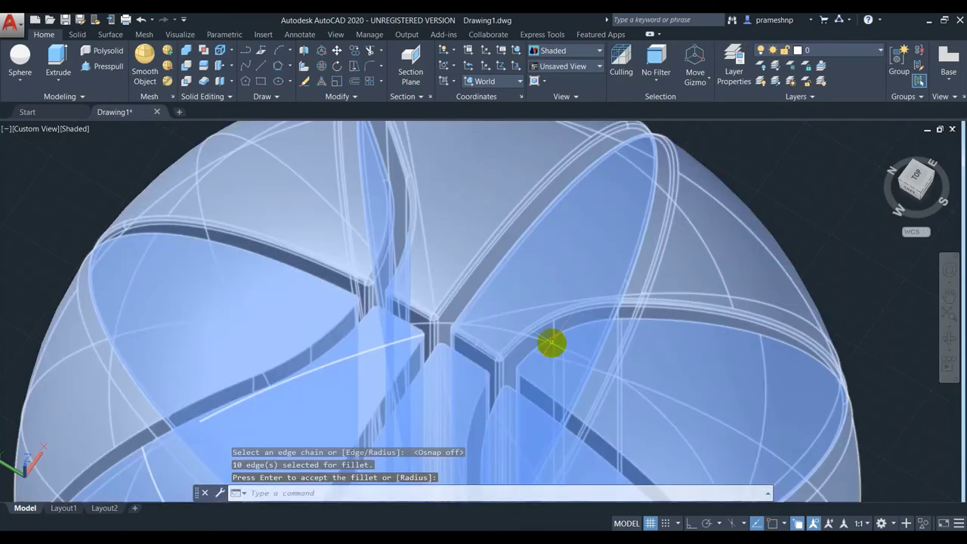
Fillet the remaining 32 groove edges on the right, central and left panels at radius 4.
key(Return)
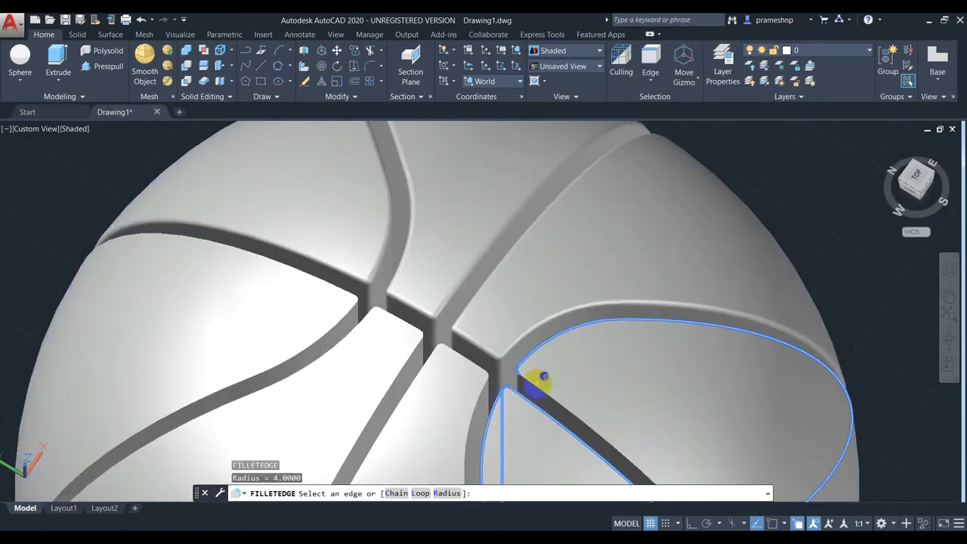
click(541, 395)
click(395, 493)
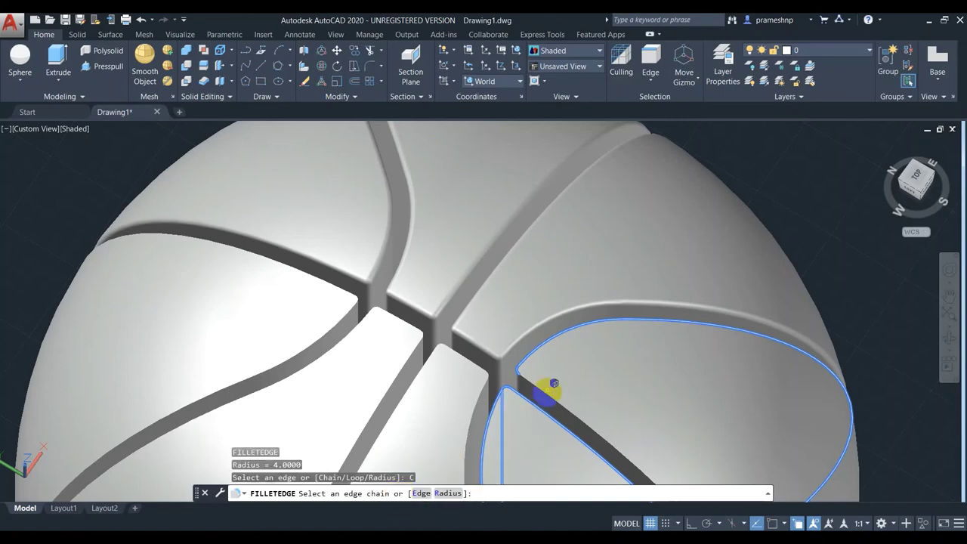
click(541, 391)
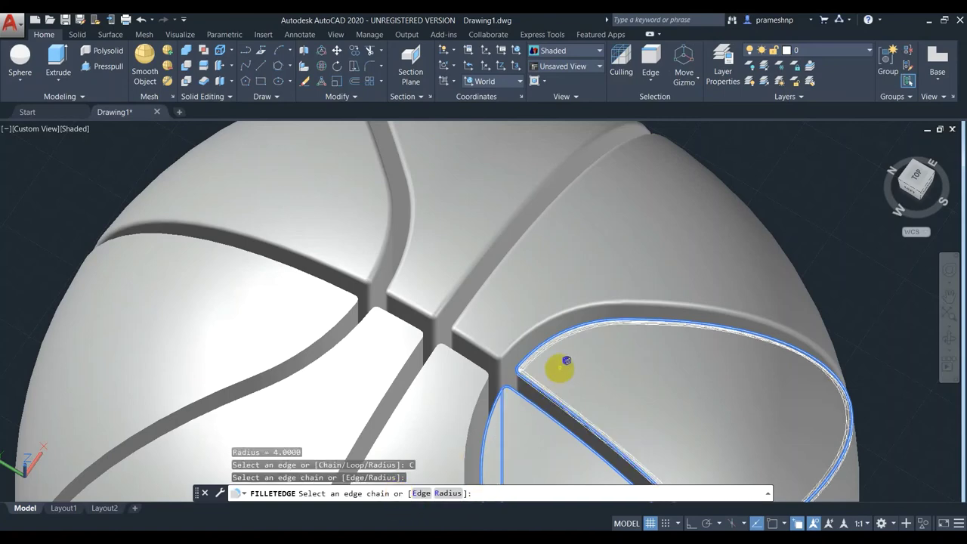
scroll(562, 366, down, 6)
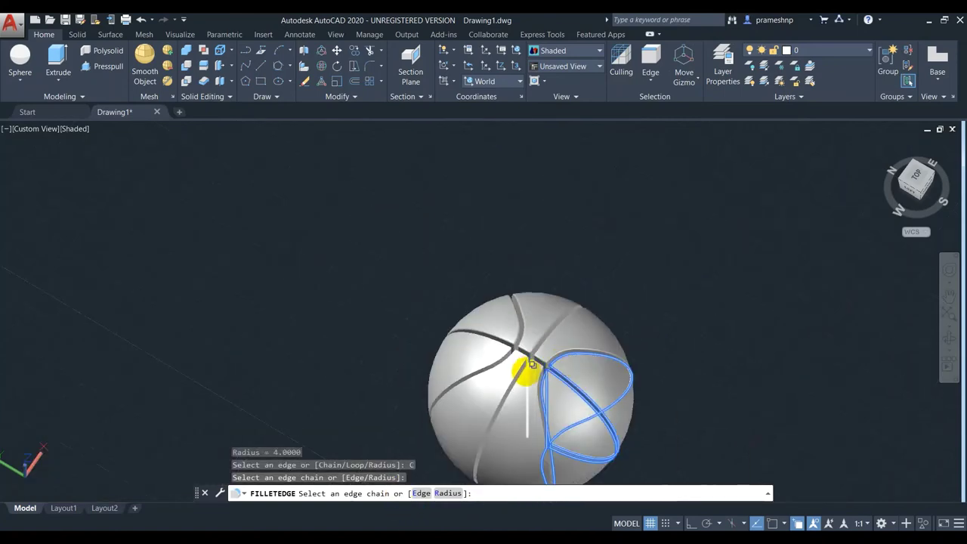
scroll(529, 361, up, 4)
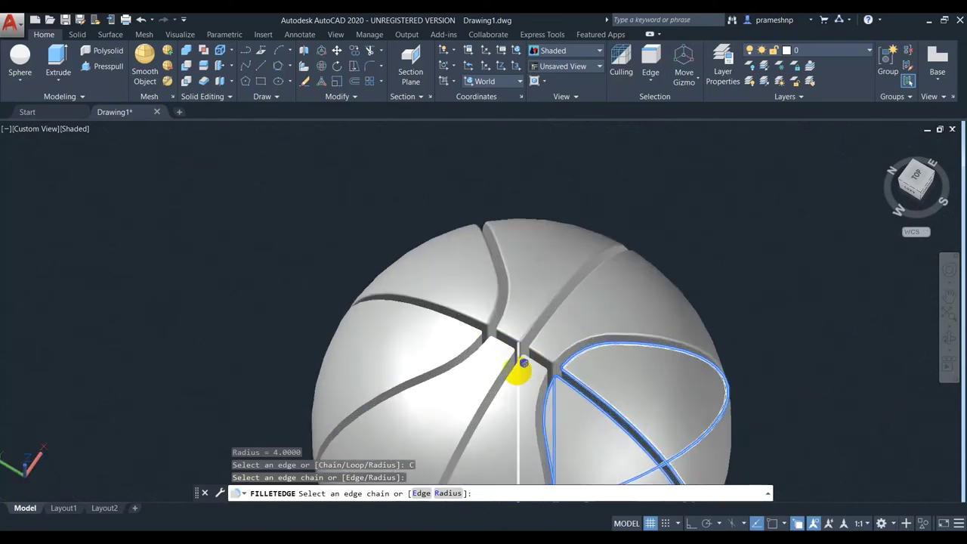
click(533, 360)
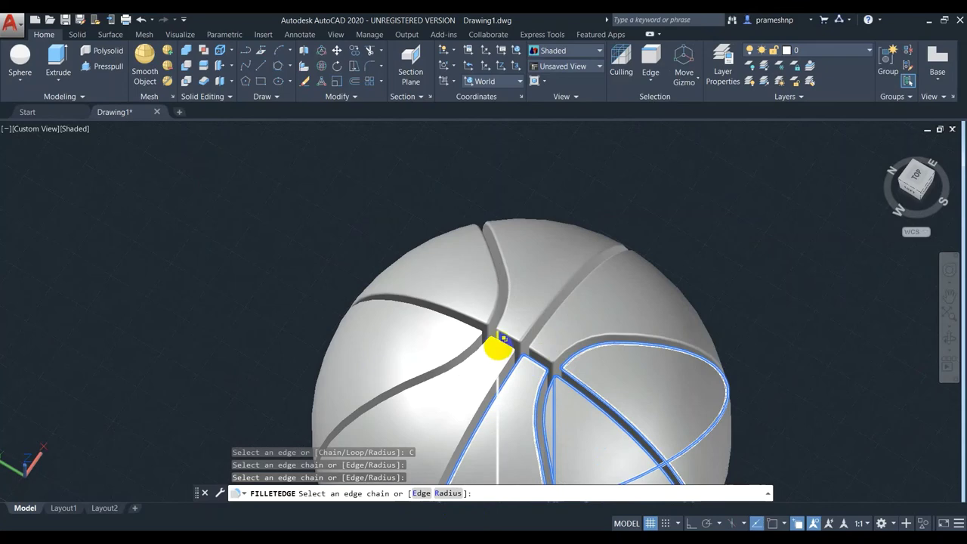
scroll(506, 338, up, 2)
scroll(505, 351, up, 3)
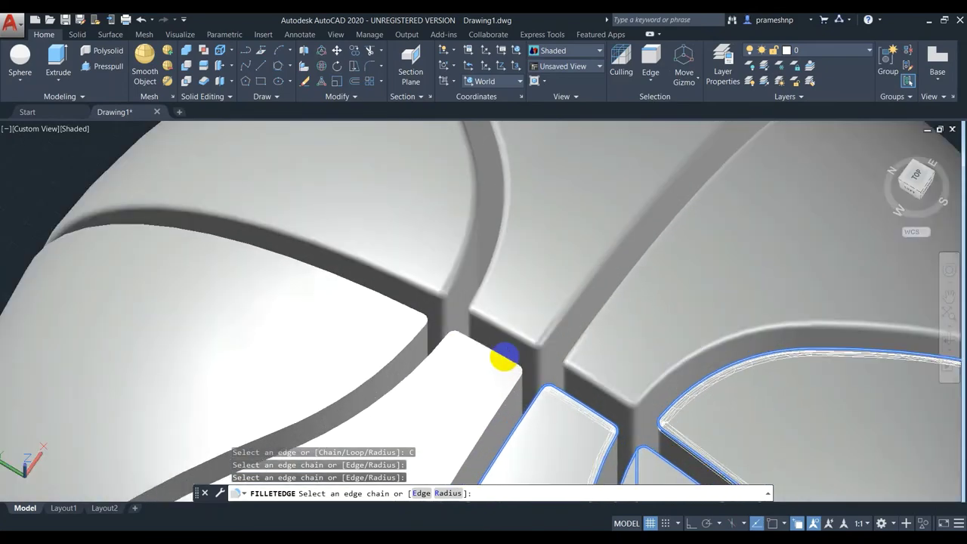
click(504, 358)
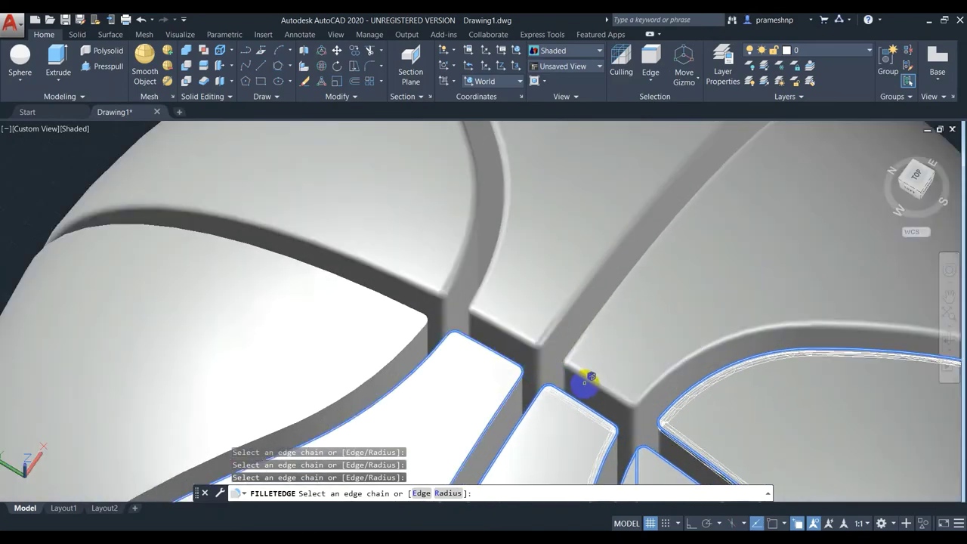
click(424, 320)
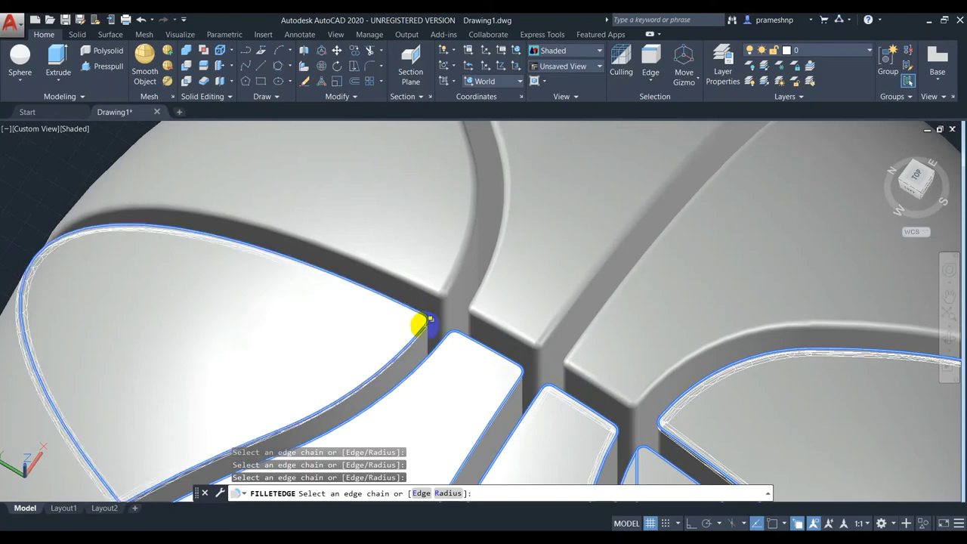
scroll(516, 367, down, 2)
key(Return)
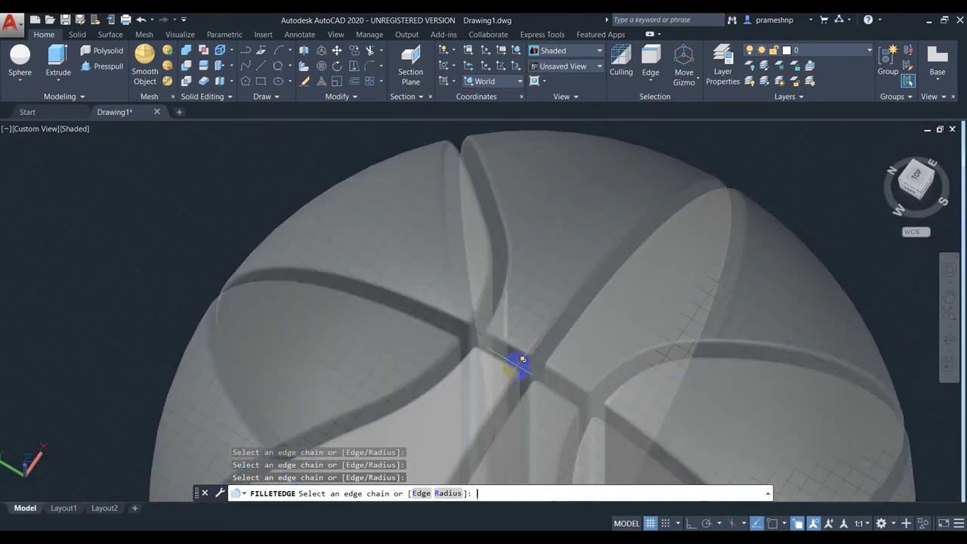
scroll(532, 350, down, 2)
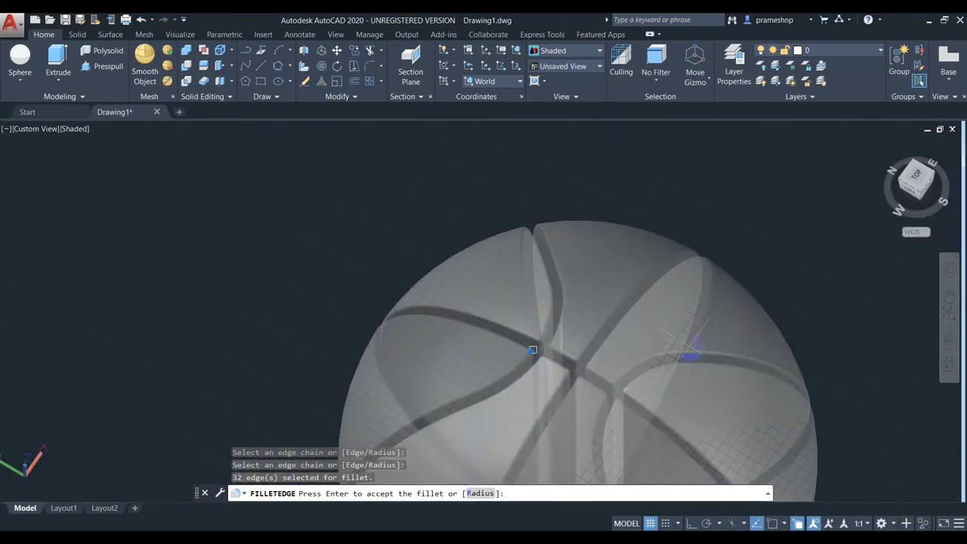
key(Return)
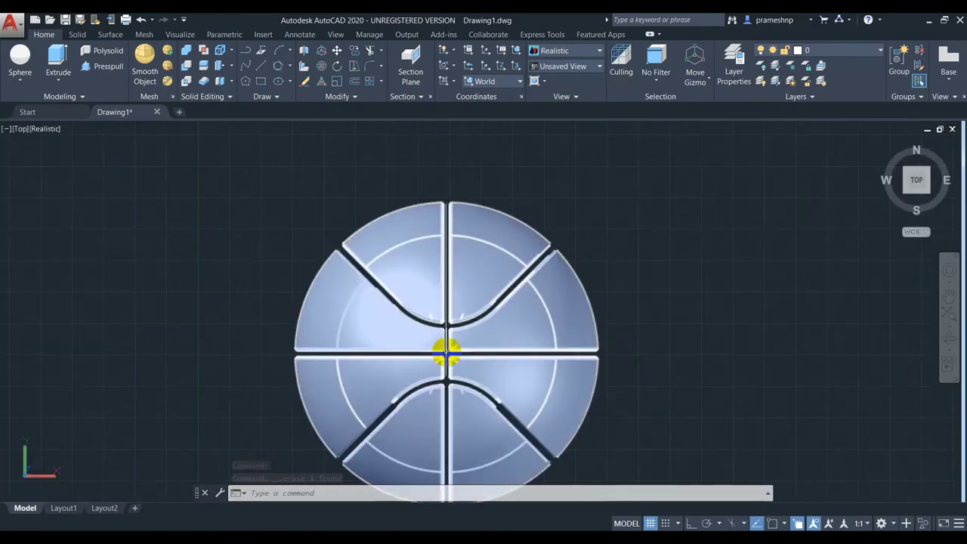
Zoom back out over the whole ball and enter the RM command.
scroll(448, 352, up, 2)
scroll(444, 351, up, 2)
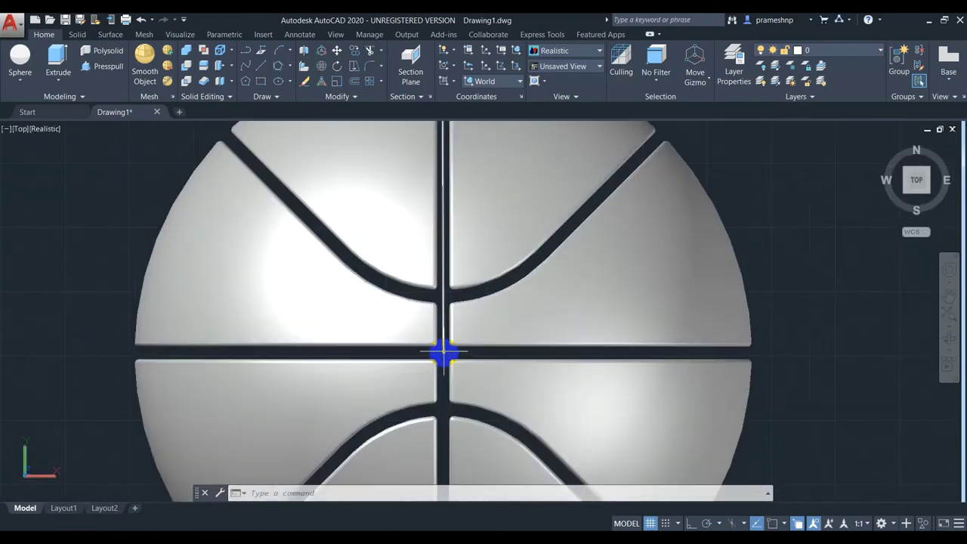
scroll(444, 349, up, 5)
scroll(444, 351, up, 3)
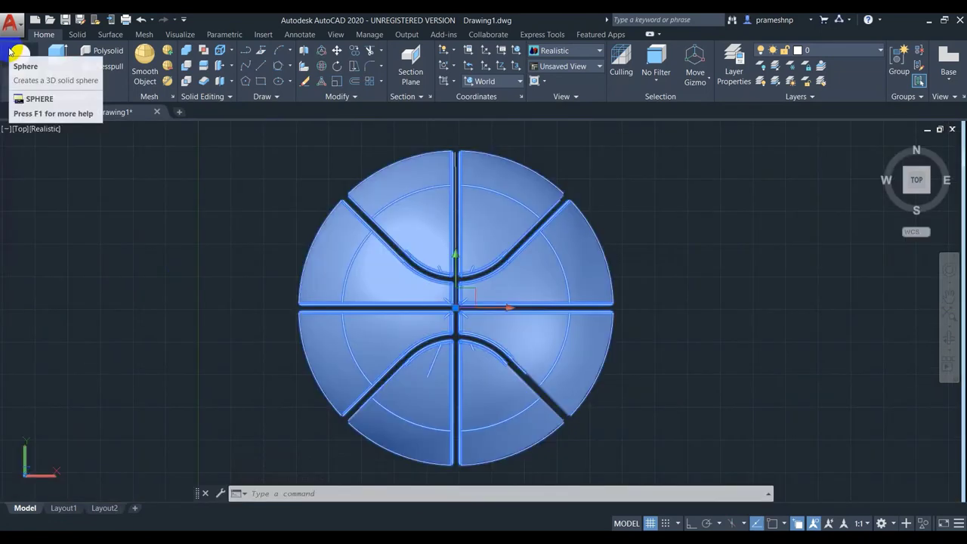
text(RMAT)
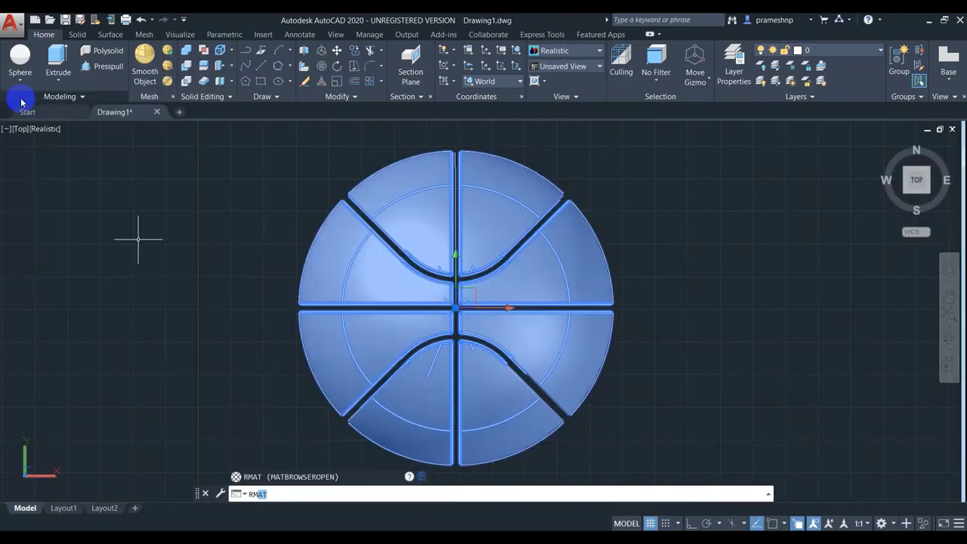
Search the library for 'bandage', add Bandage to the drawing and browse for its image.
click(257, 477)
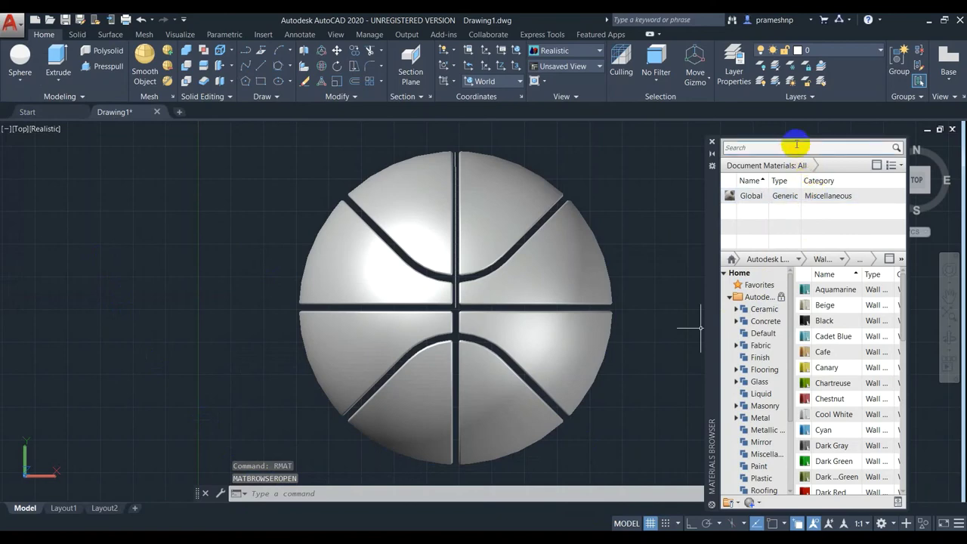
click(796, 144)
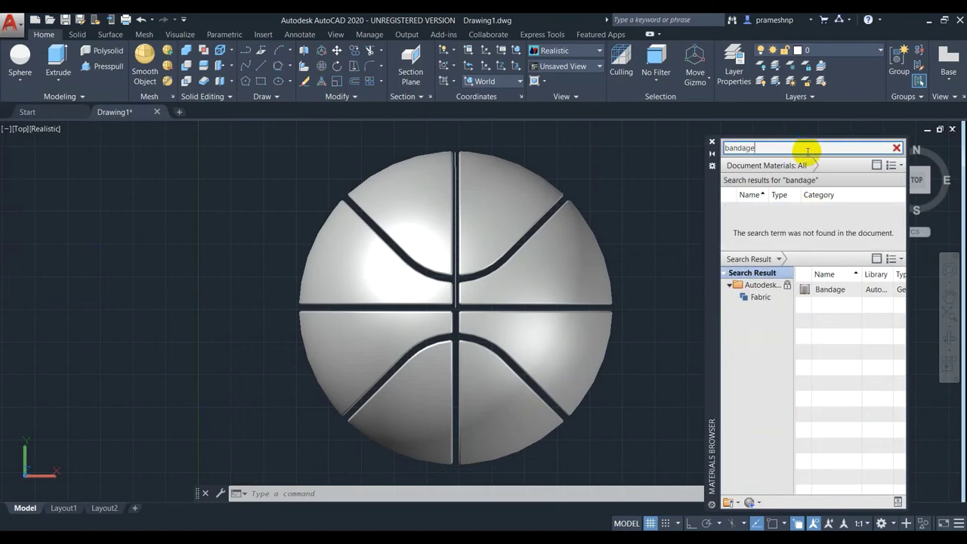
mouse_move(846, 289)
text(bandage)
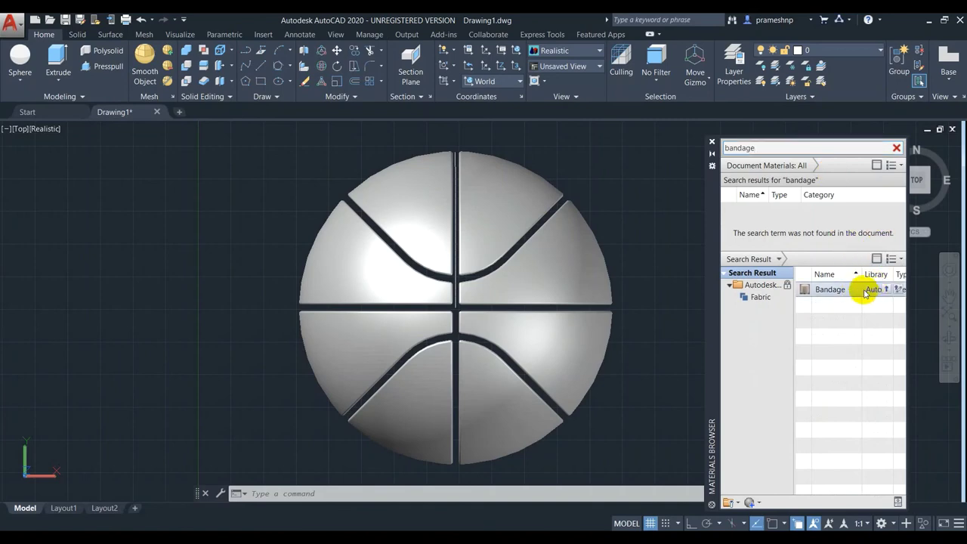
click(886, 289)
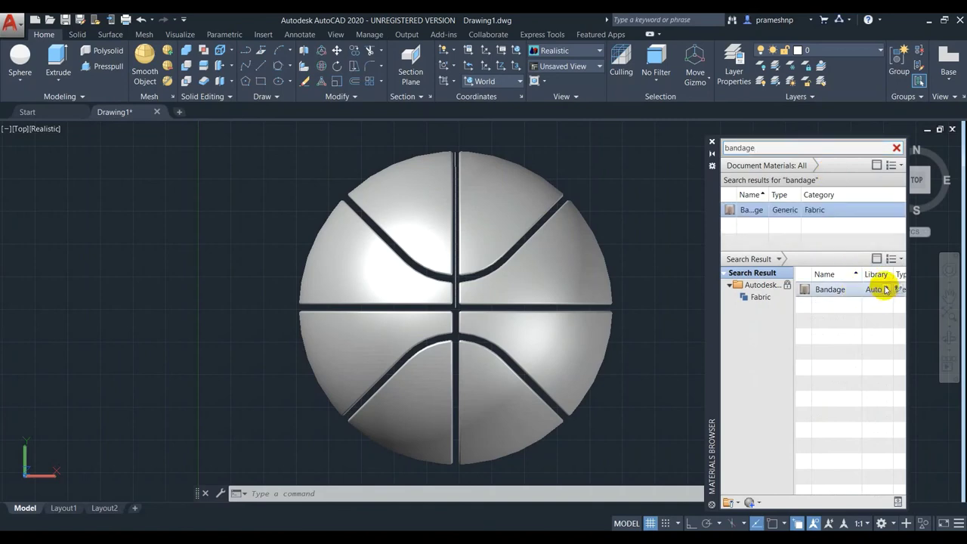
click(898, 210)
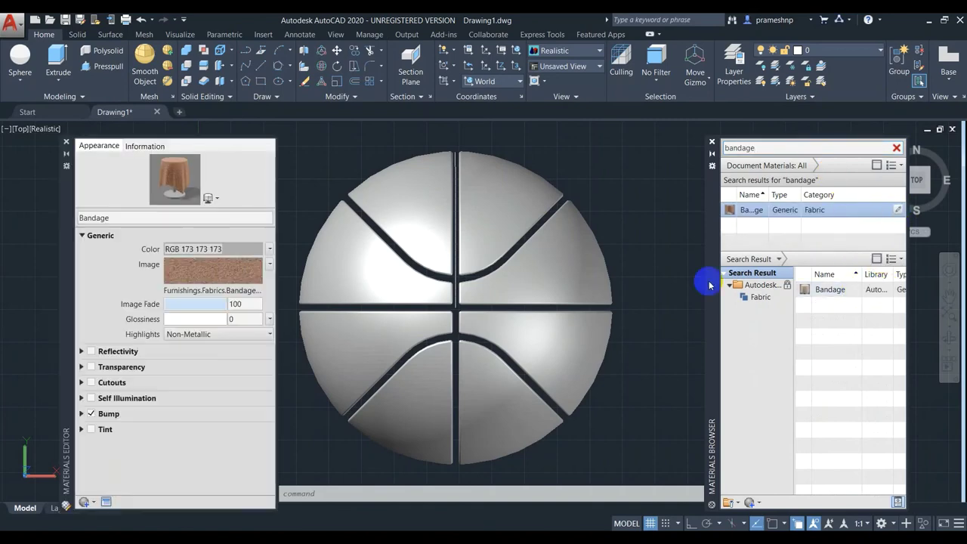
click(207, 294)
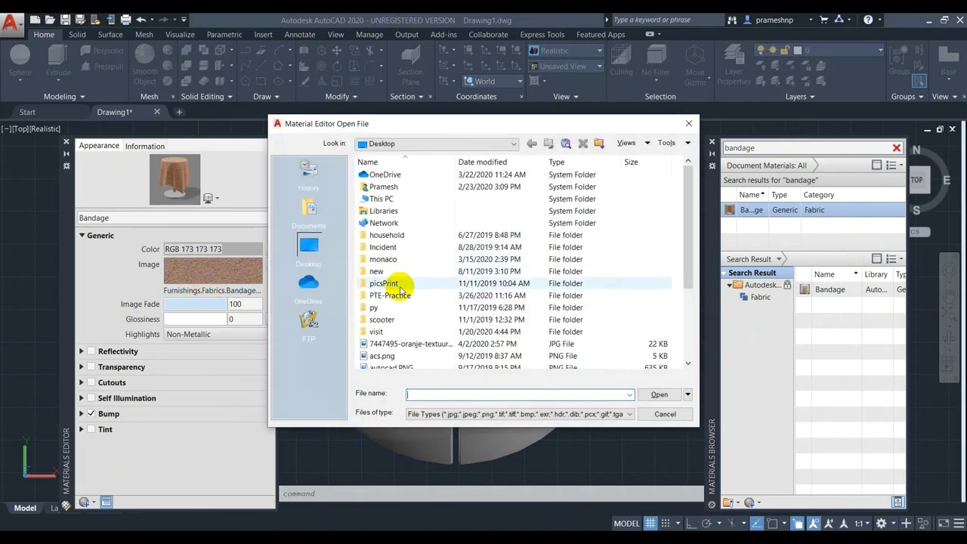
Load the orange texture JPG into Bandage and assign the material to the basketball.
click(408, 344)
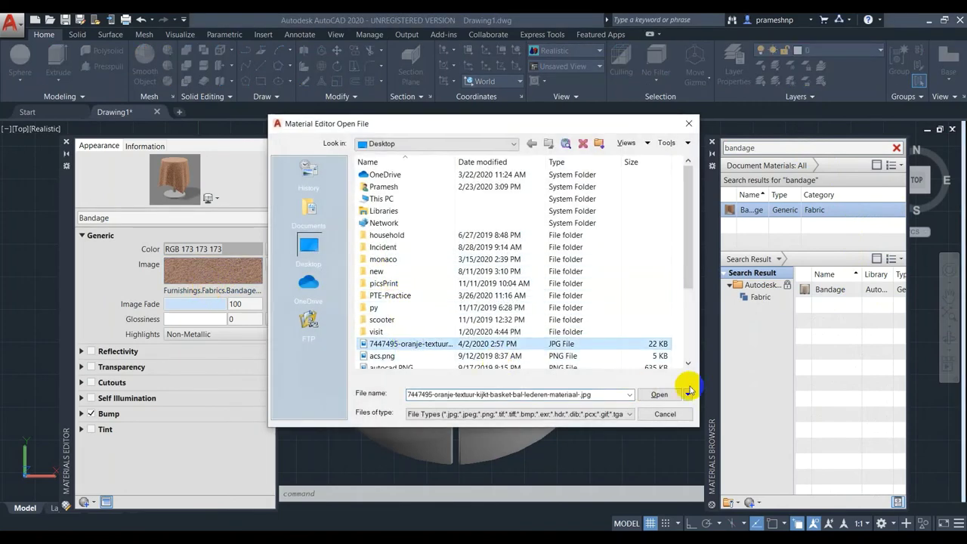
click(663, 395)
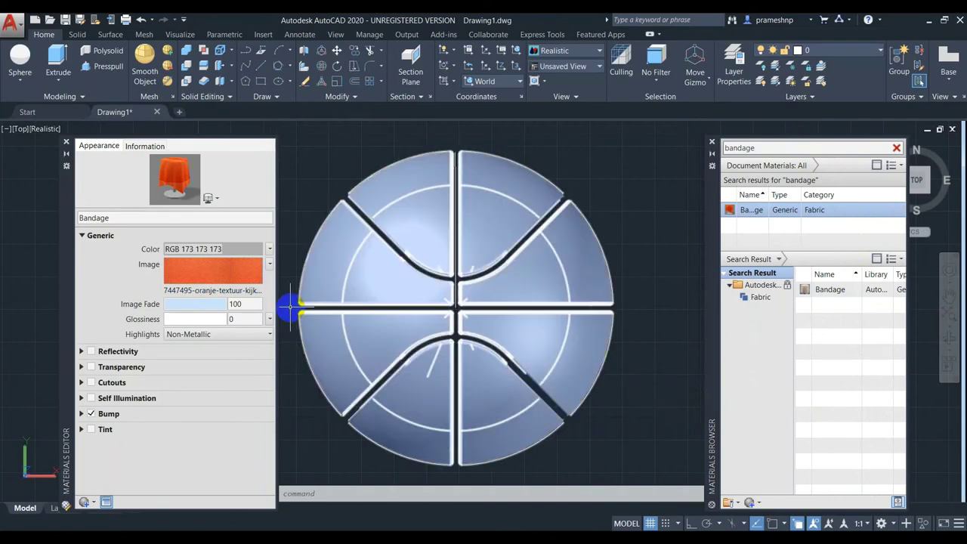
click(498, 226)
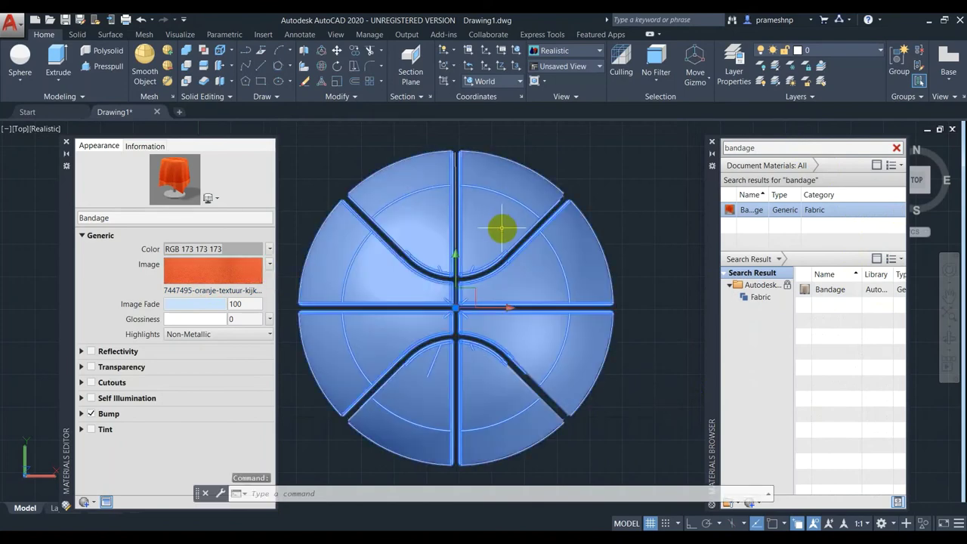
right_click(760, 209)
click(778, 215)
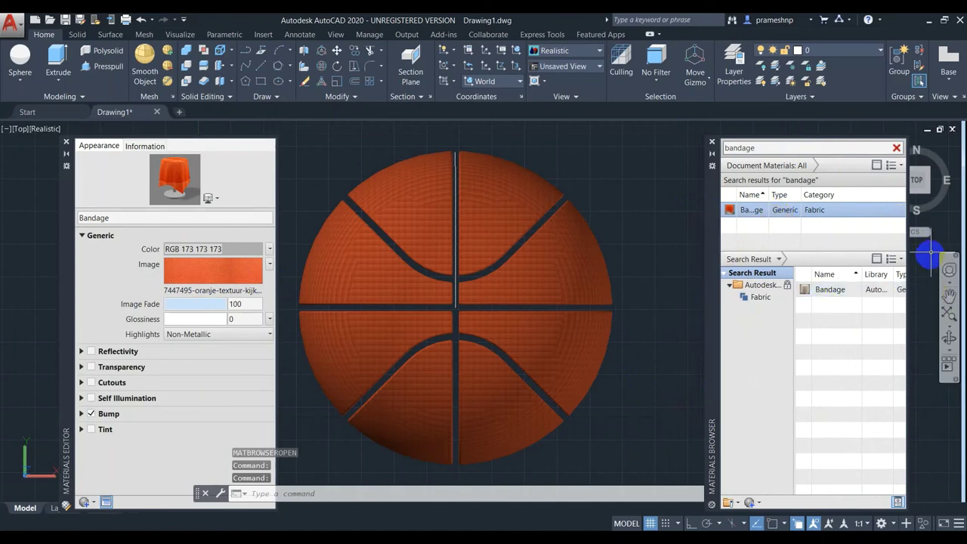
click(947, 320)
mouse_move(660, 391)
mouse_down()
mouse_move(669, 336)
mouse_move(682, 373)
mouse_up()
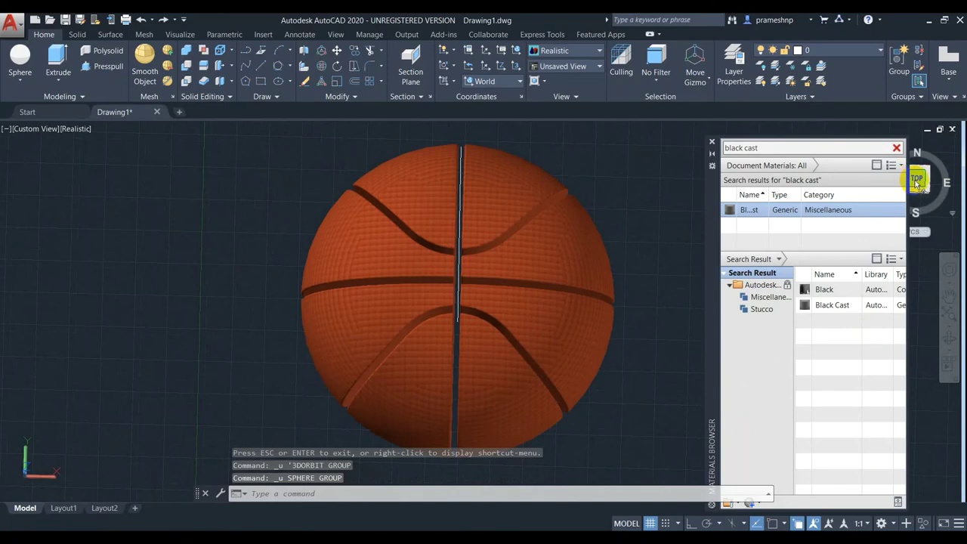
Create a radius 297 sphere centred at the basketball's centre point.
click(916, 181)
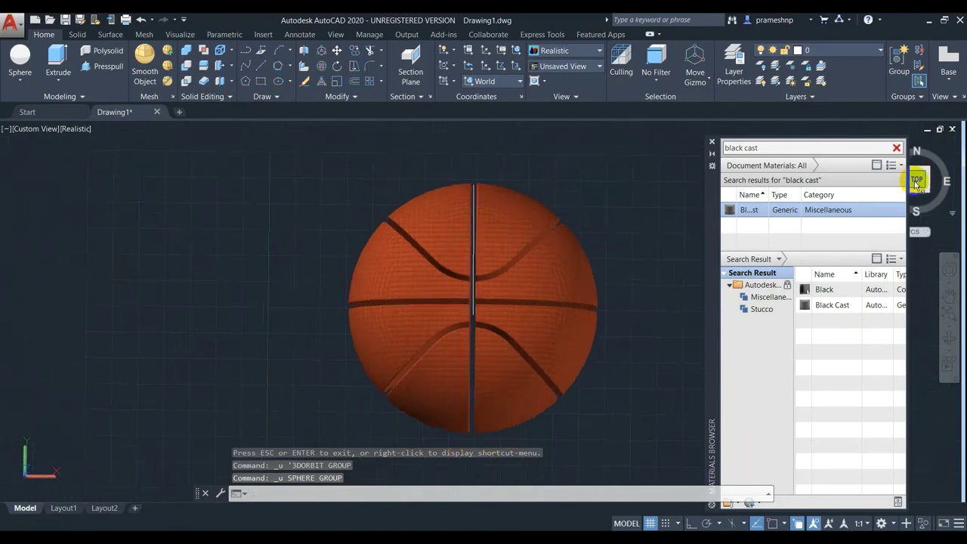
click(33, 70)
scroll(490, 297, up, 3)
scroll(495, 302, up, 5)
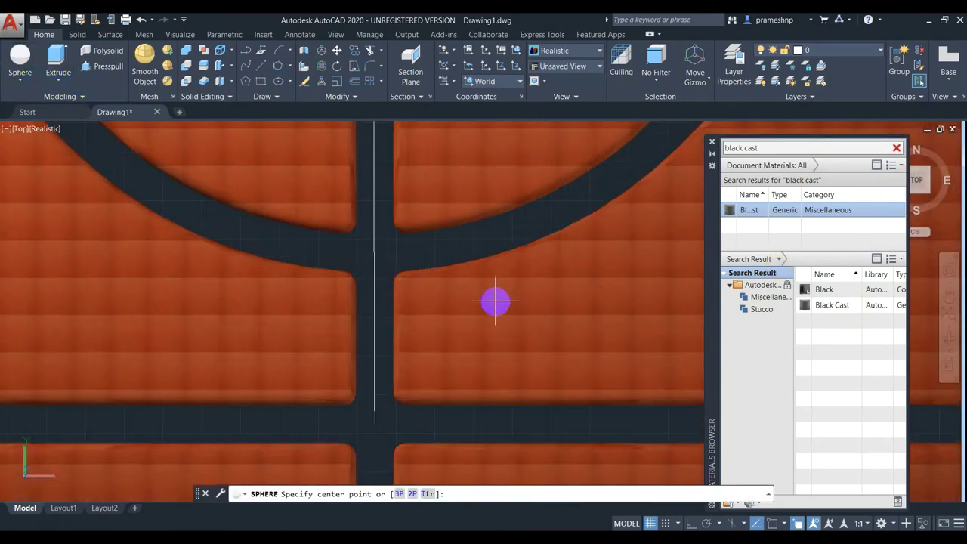
scroll(372, 424, up, 4)
scroll(376, 425, up, 2)
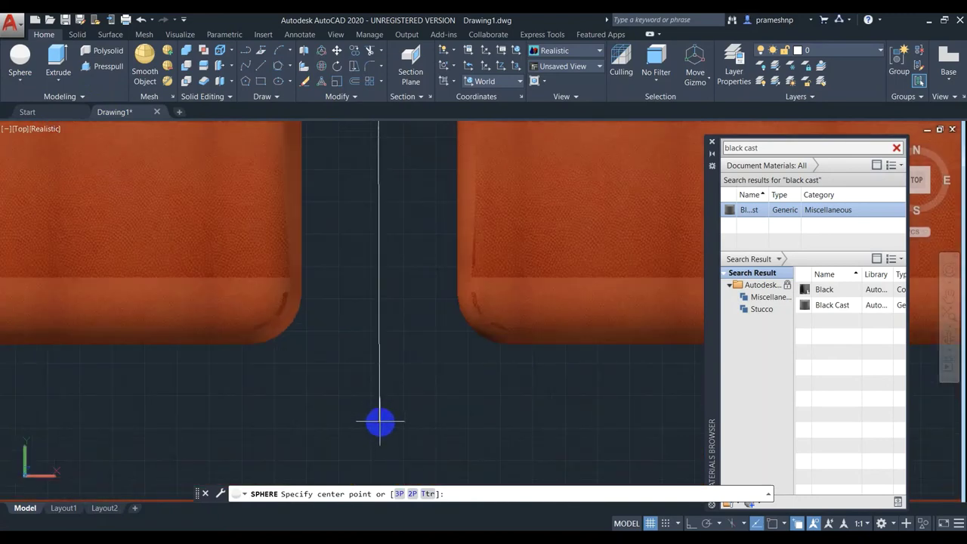
click(379, 422)
scroll(380, 424, down, 3)
scroll(382, 427, down, 3)
text(297)
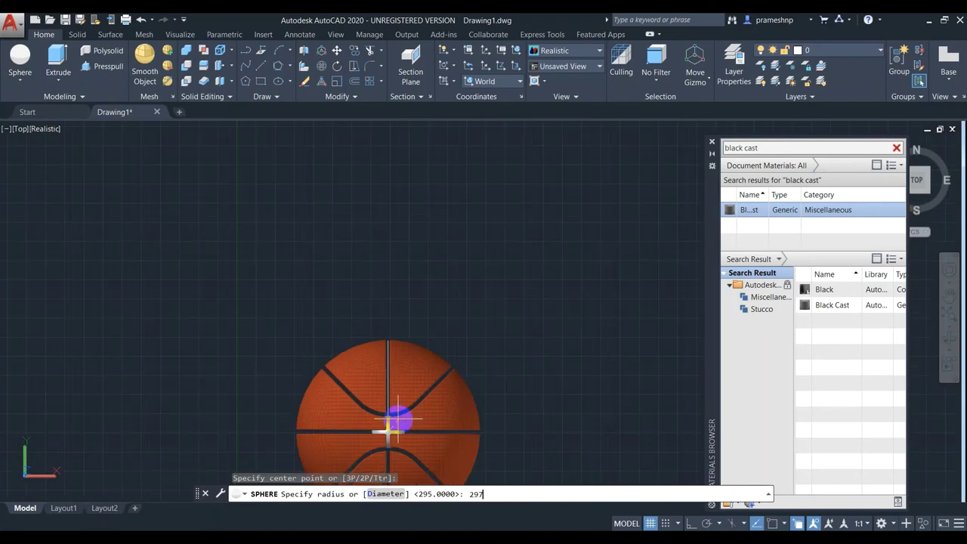
key(Return)
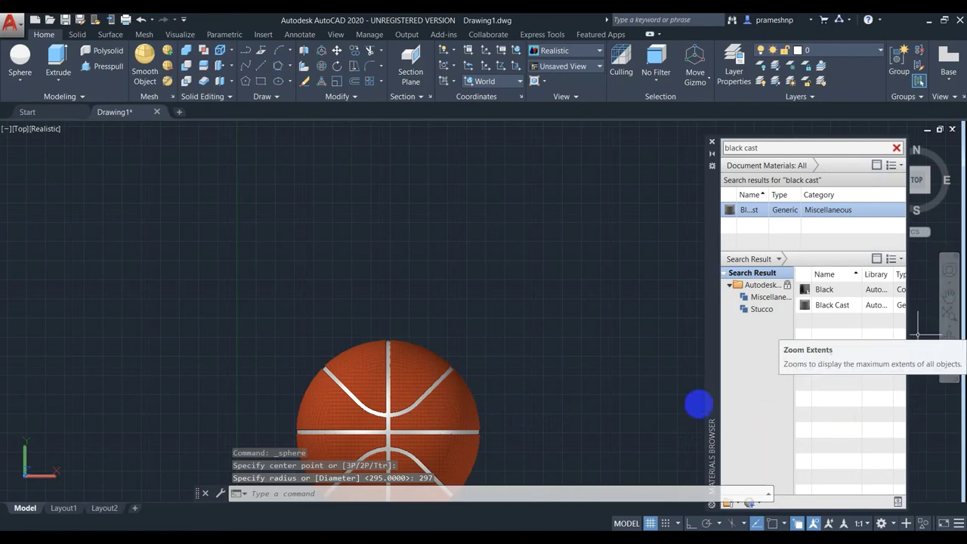
middle_drag(459, 428, 475, 324)
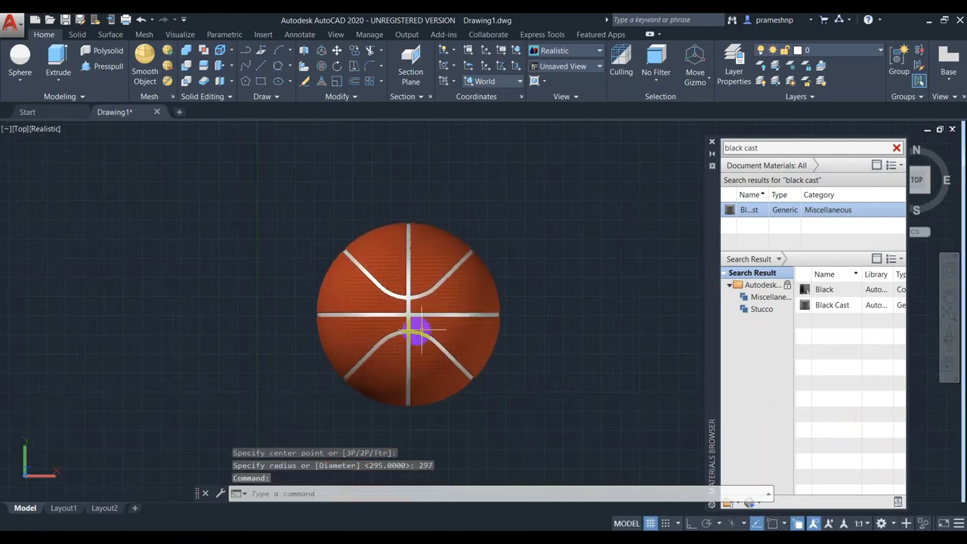
scroll(400, 325, up, 5)
scroll(553, 324, down, 5)
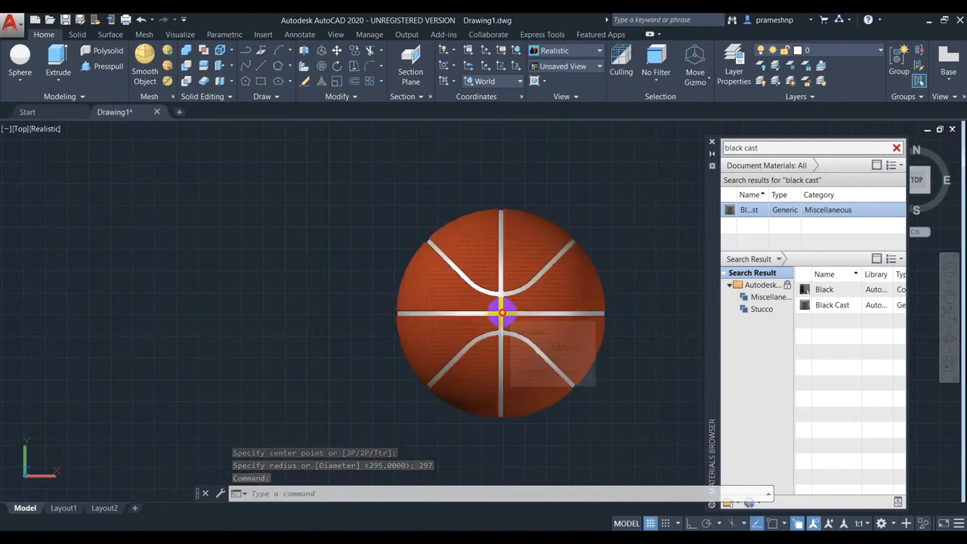
Select the inner sphere by selection cycling and apply the Black Cast material.
click(501, 311)
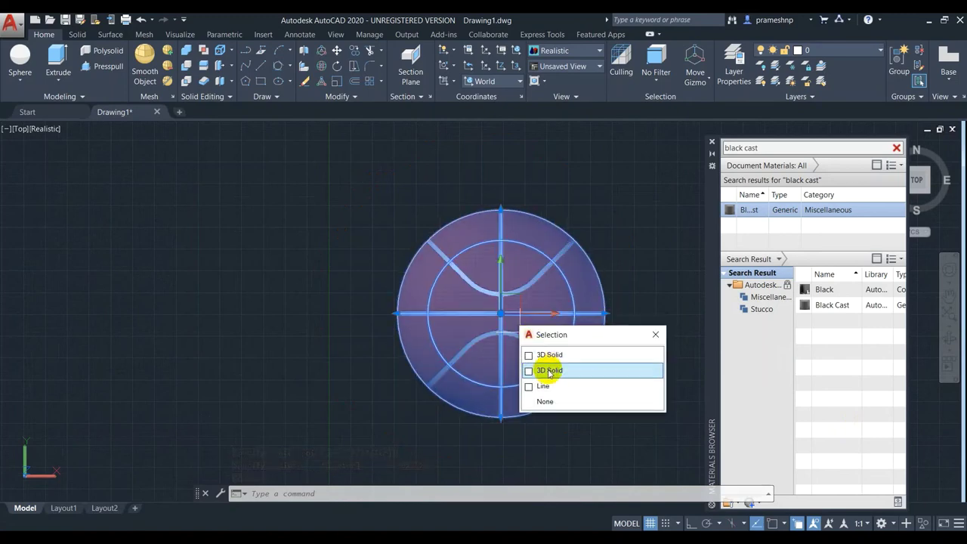
key(Escape)
scroll(430, 317, up, 3)
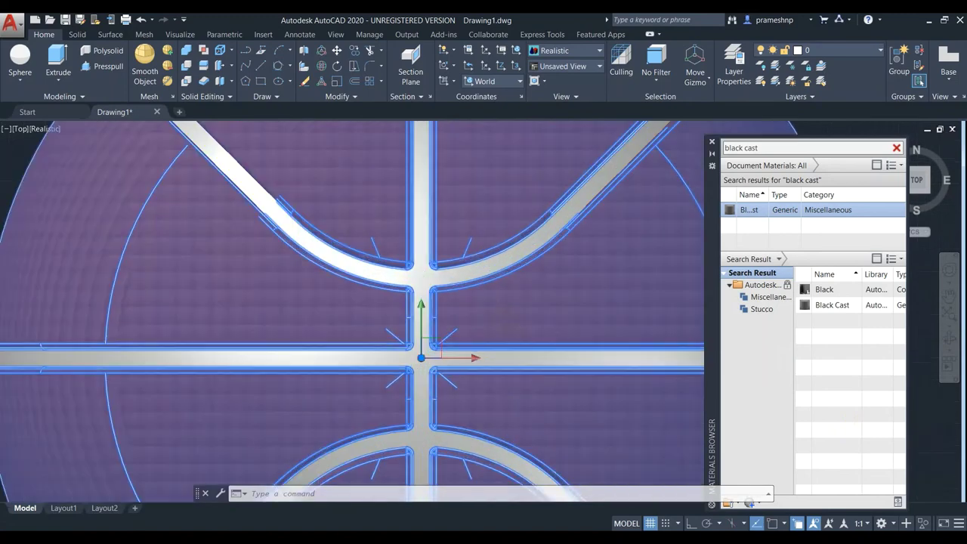
scroll(436, 308, up, 3)
click(416, 293)
click(422, 280)
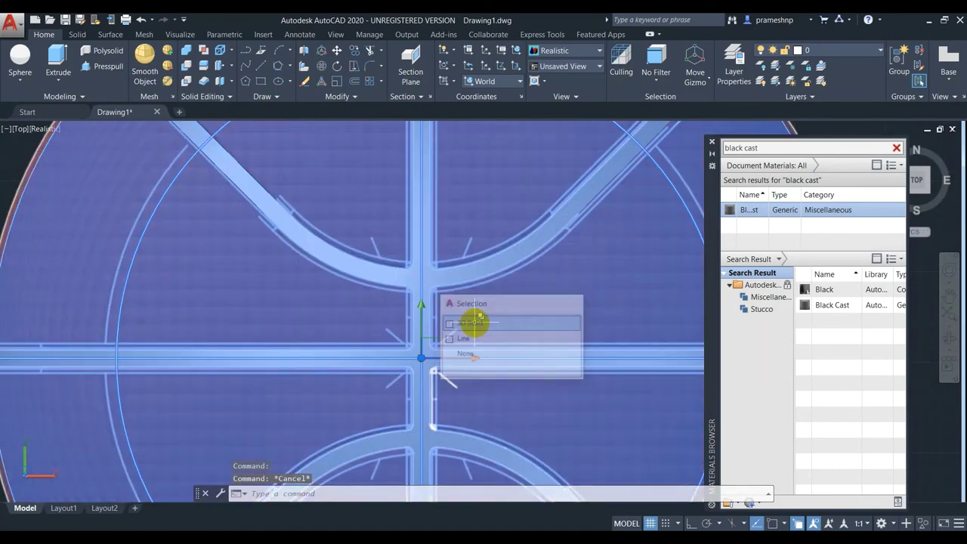
click(473, 323)
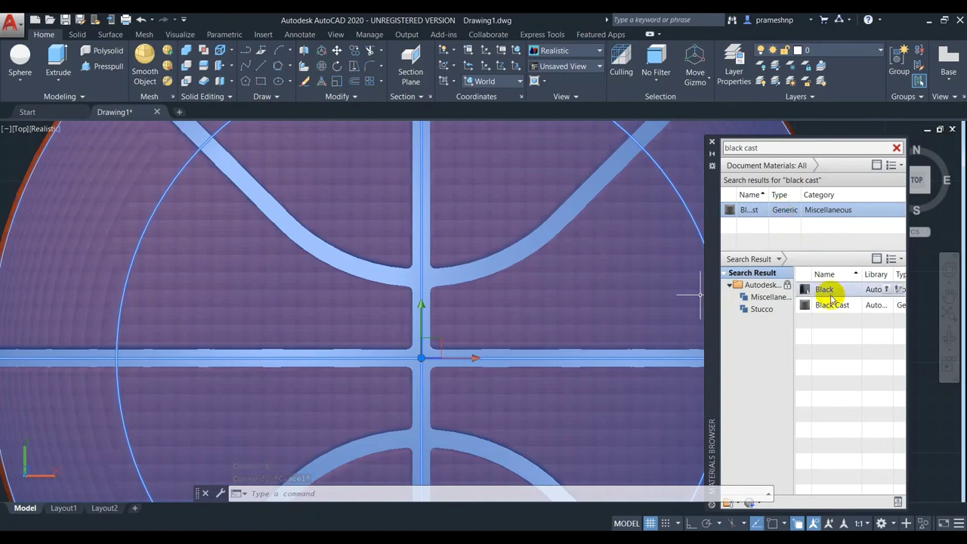
mouse_move(832, 304)
click(885, 304)
key(Escape)
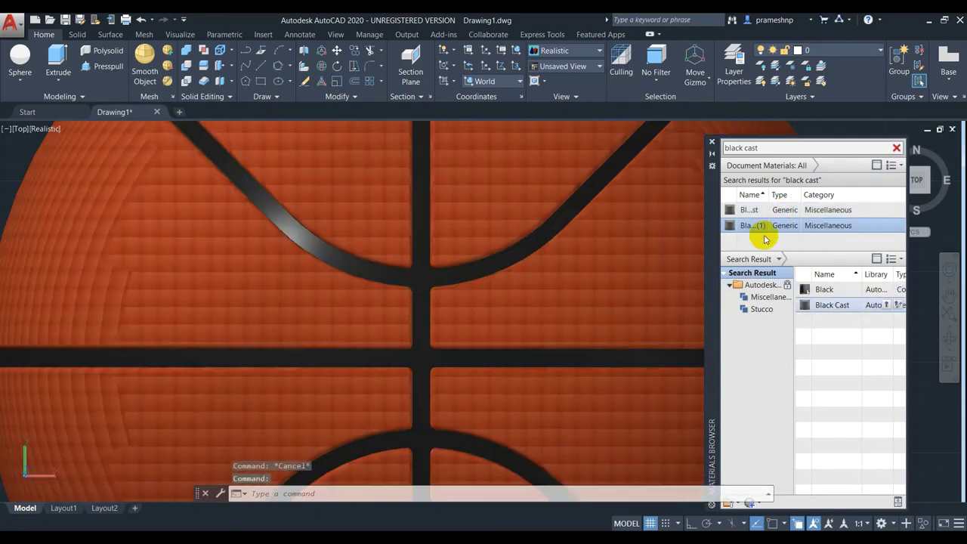
Check which objects use Black Cast, clear the search and close the Materials Browser.
right_click(776, 214)
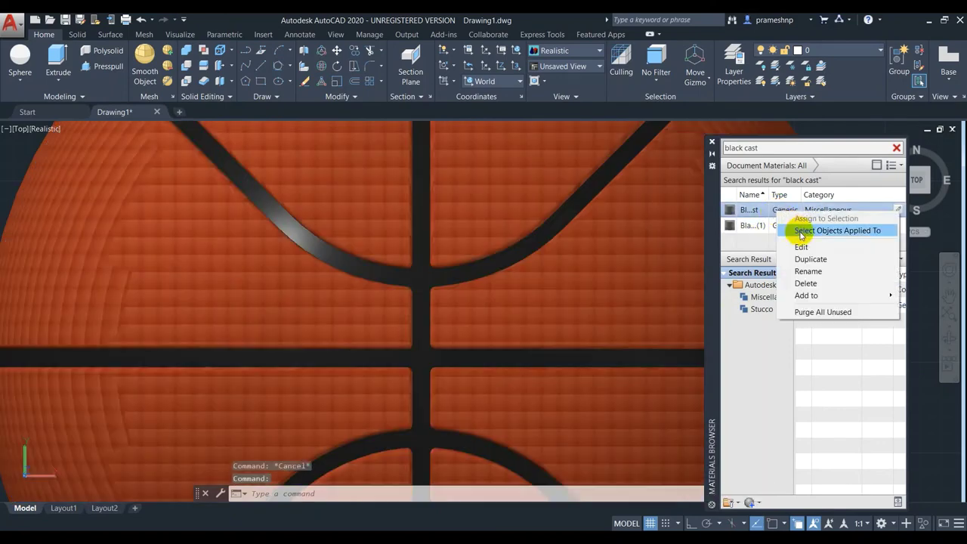
click(631, 307)
click(631, 303)
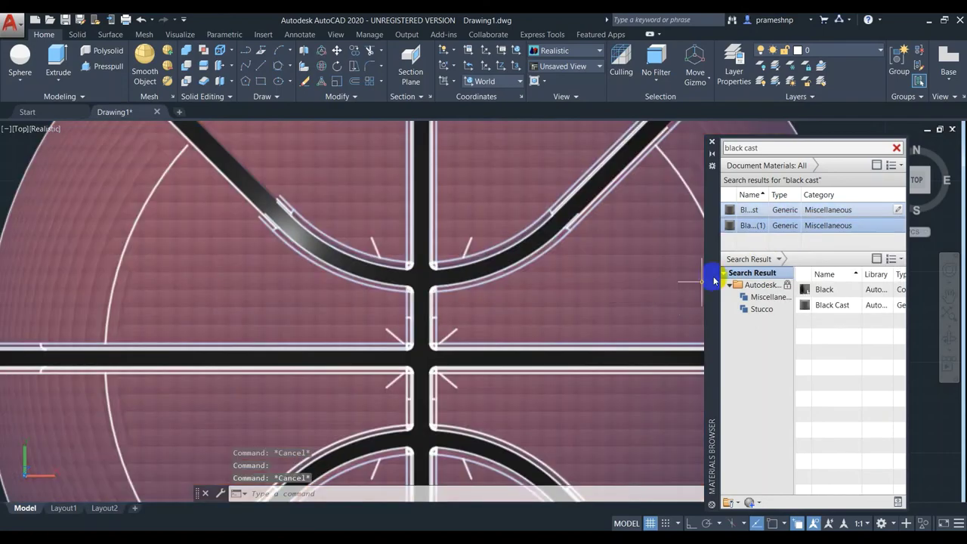
click(899, 150)
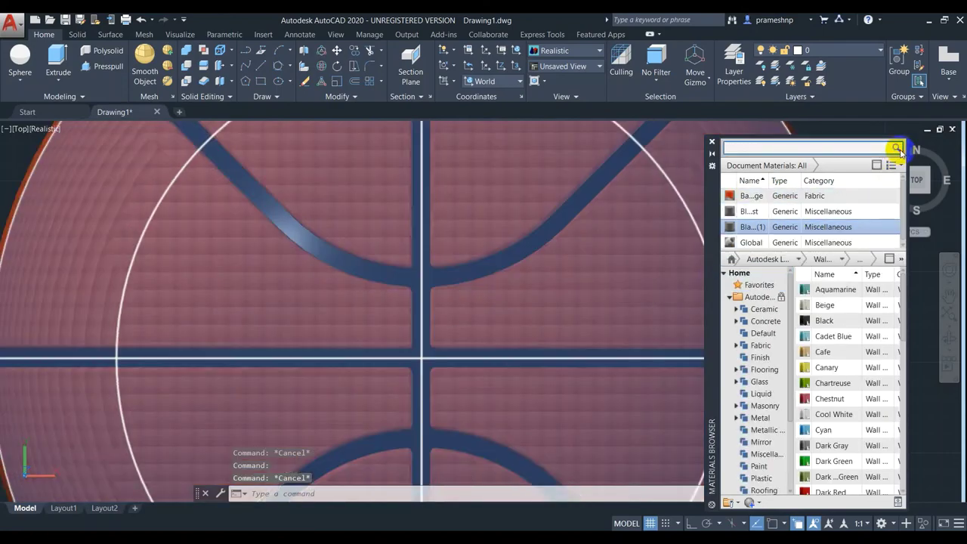
click(712, 144)
scroll(688, 227, down, 5)
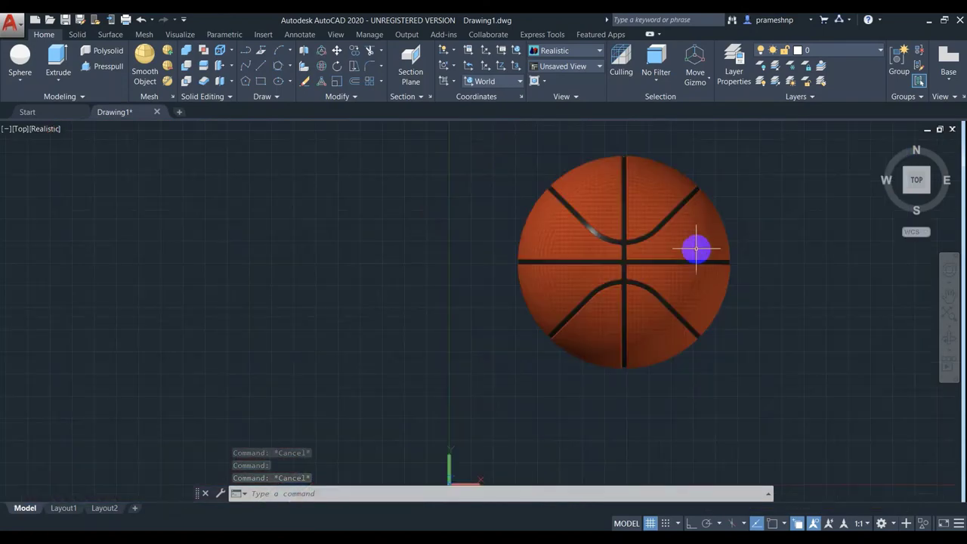
click(950, 338)
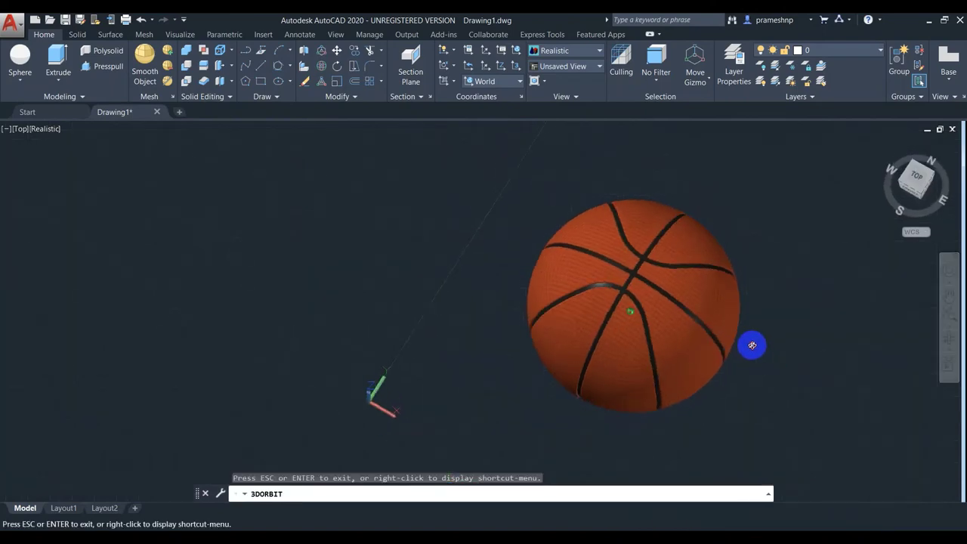